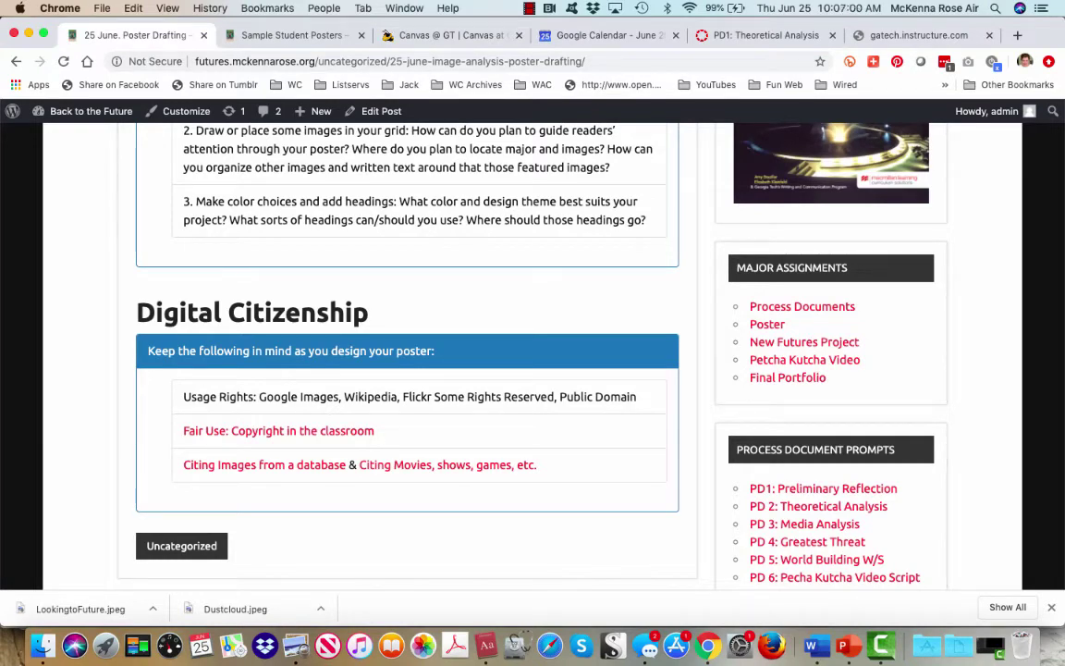
Review the Drafting Your Poster and Digital Citizenship sections of the 25 June class page.
scroll(532, 356, "up", 10)
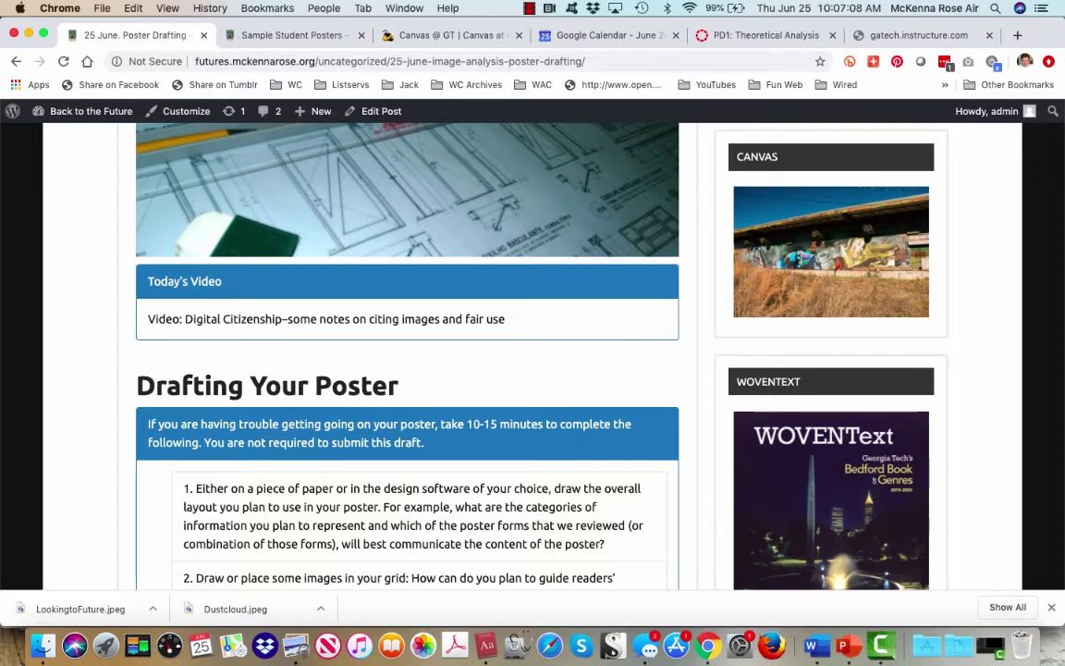
scroll(533, 356, "down", 5)
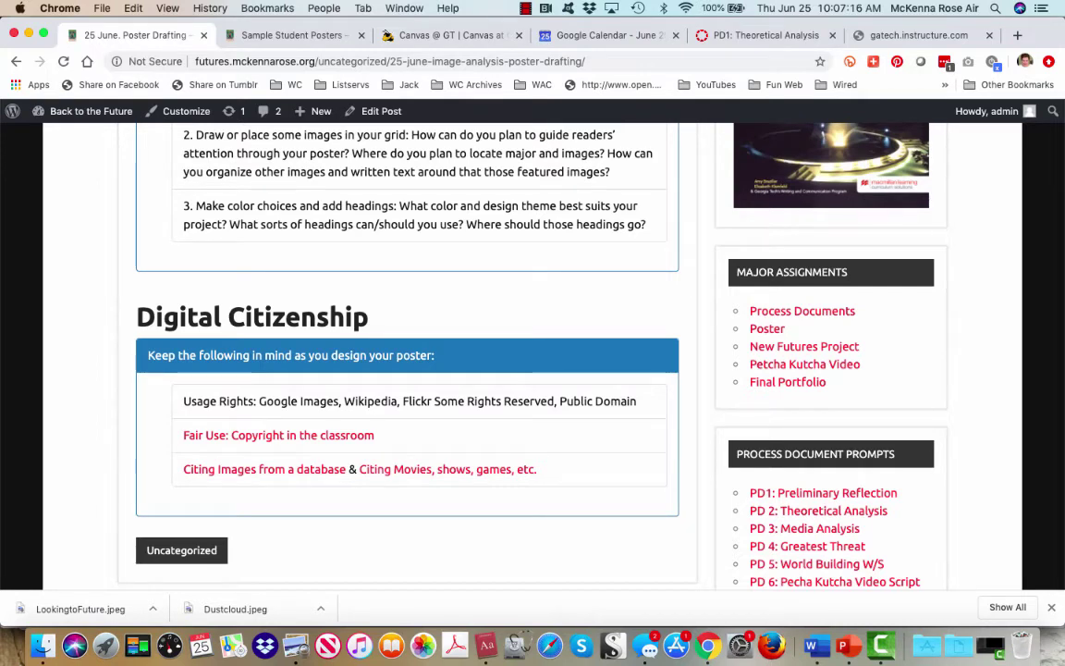
left_click_drag(369, 317, 136, 317)
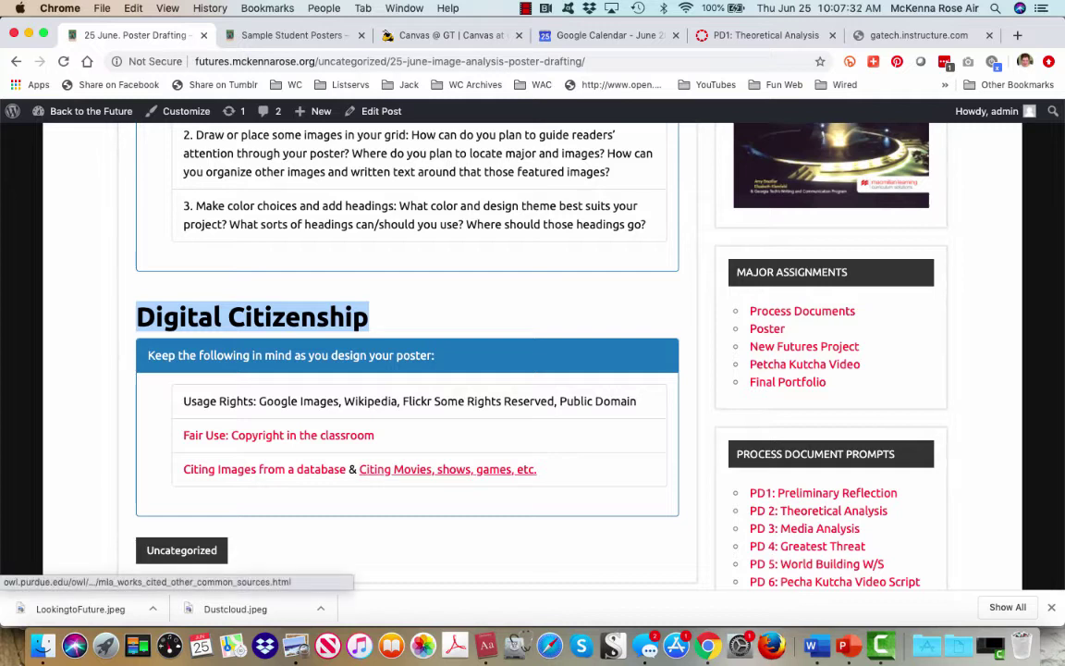
Open the "Citing Movies, shows, games, etc." guide and examine its MLA source format, interview citations and list of related MLA topics.
left_click(448, 469)
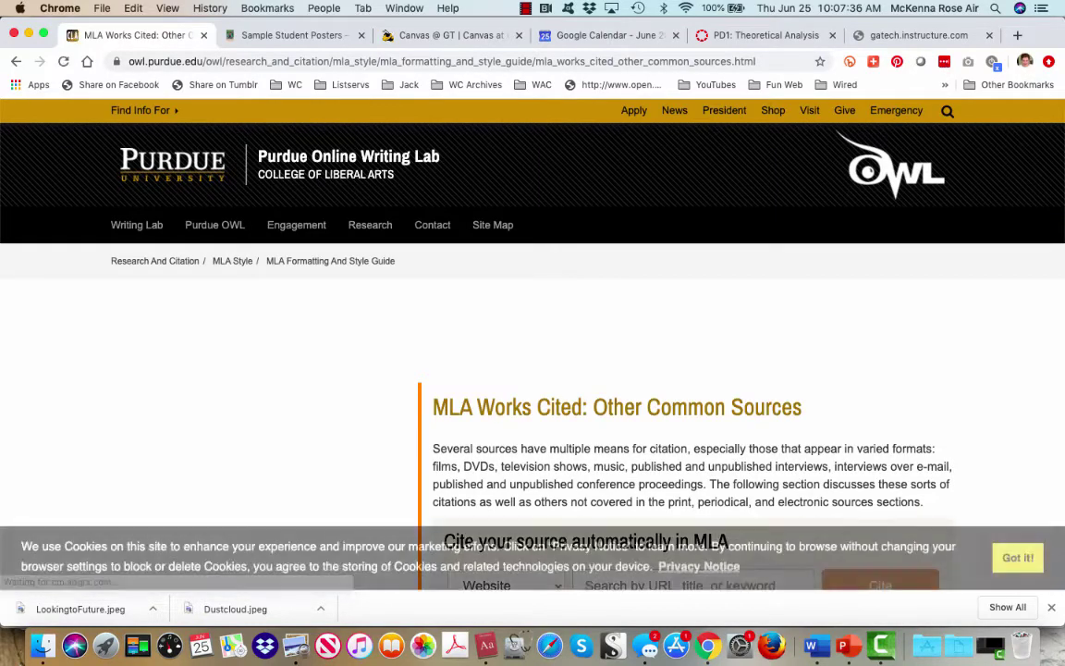
scroll(532, 324, "down", 4)
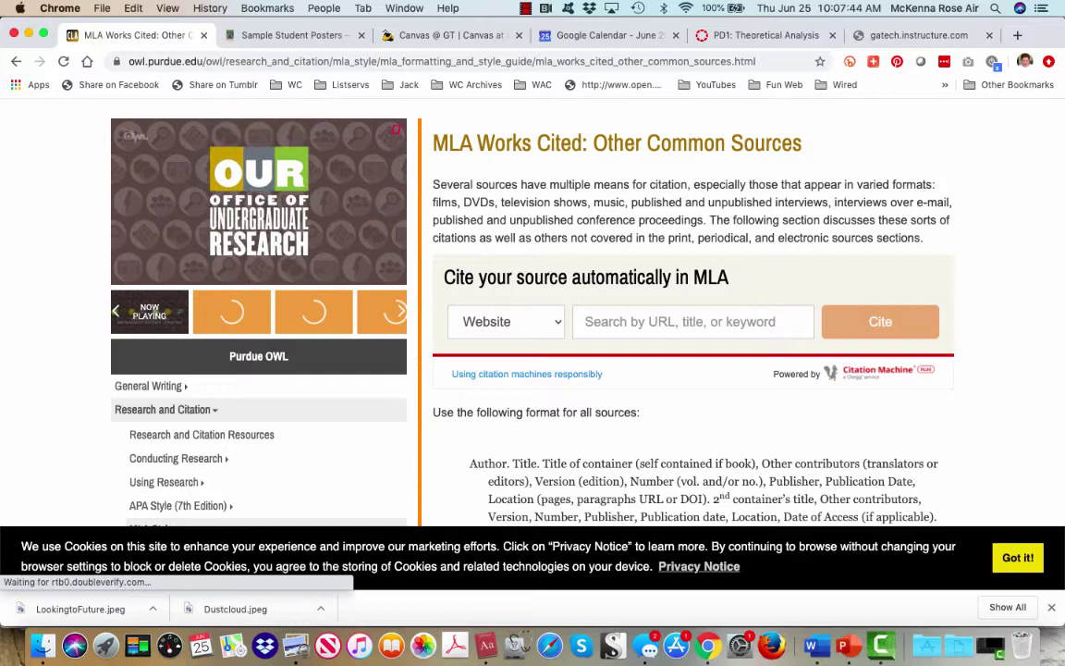
scroll(592, 351, "down", 3)
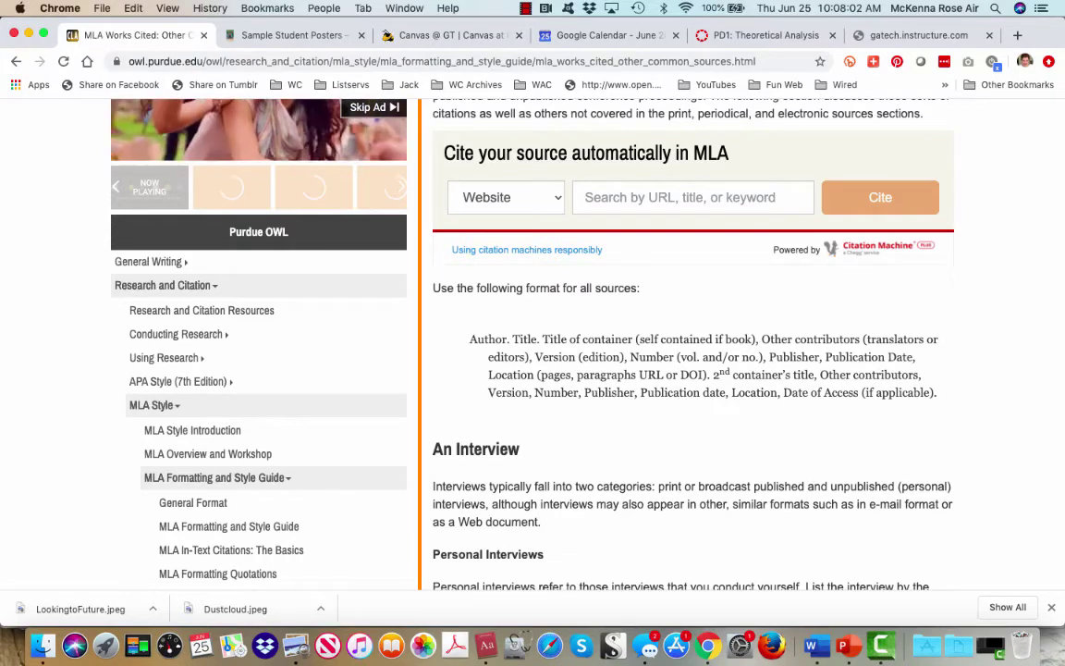
scroll(532, 342, "down", 5)
scroll(533, 343, "down", 1)
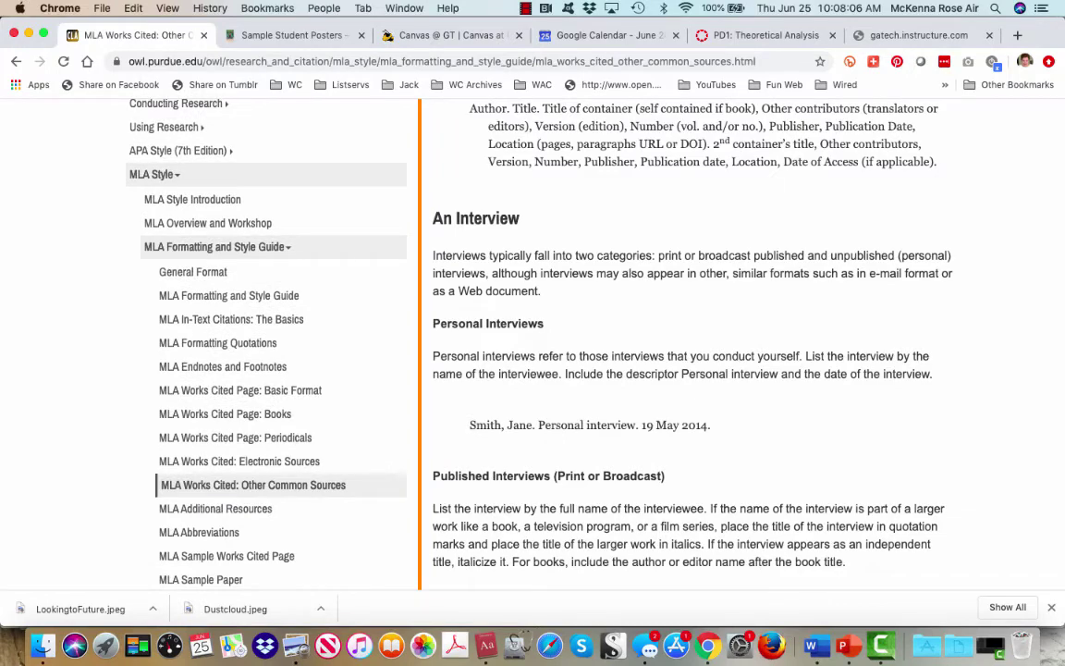
scroll(591, 342, "down", 1)
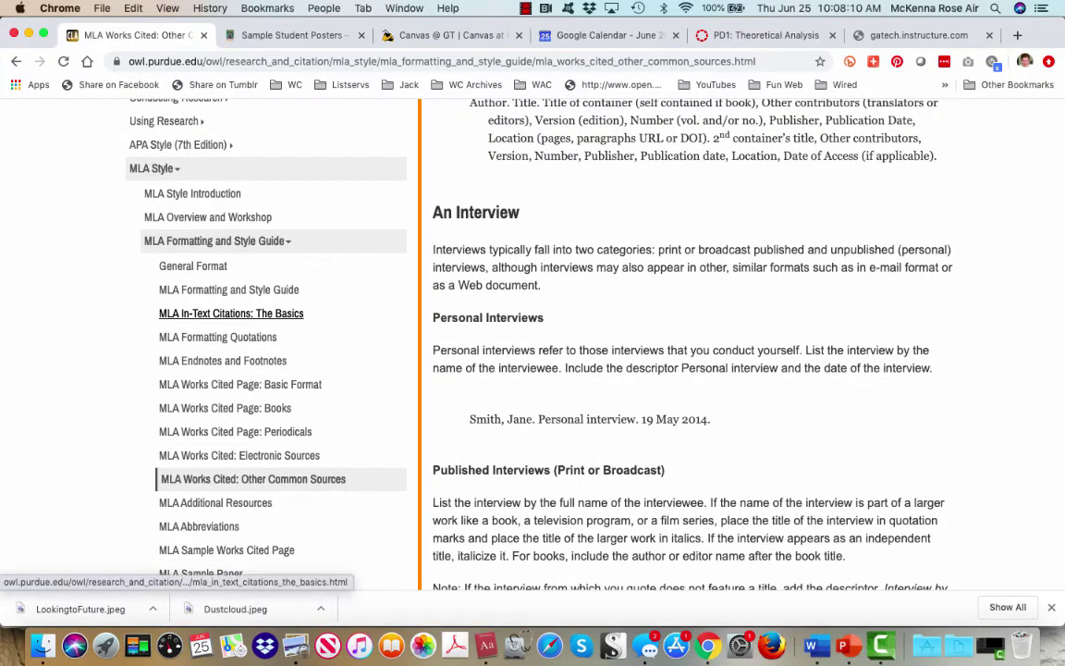
scroll(217, 339, "down", 2)
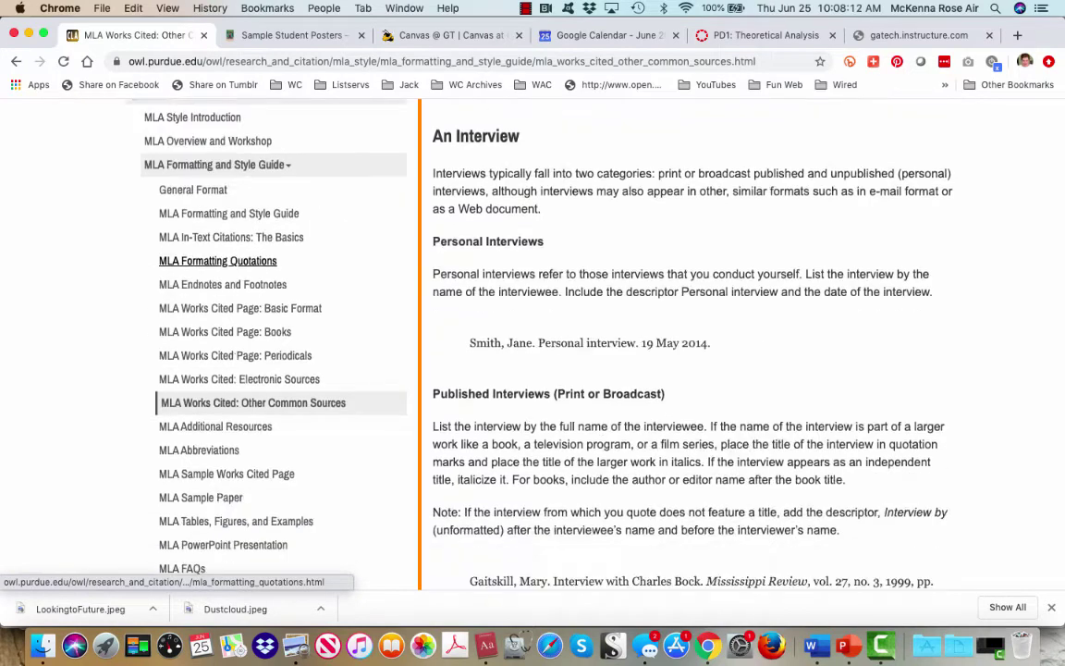
scroll(222, 329, "down", 4)
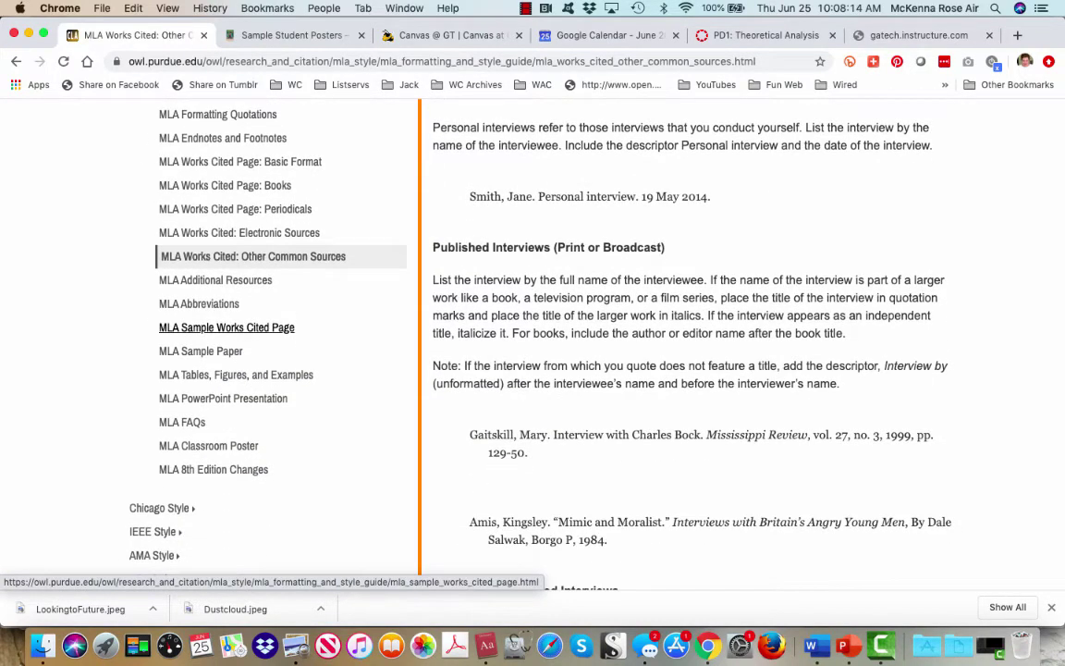
scroll(227, 337, "up", 5)
scroll(232, 342, "up", 4)
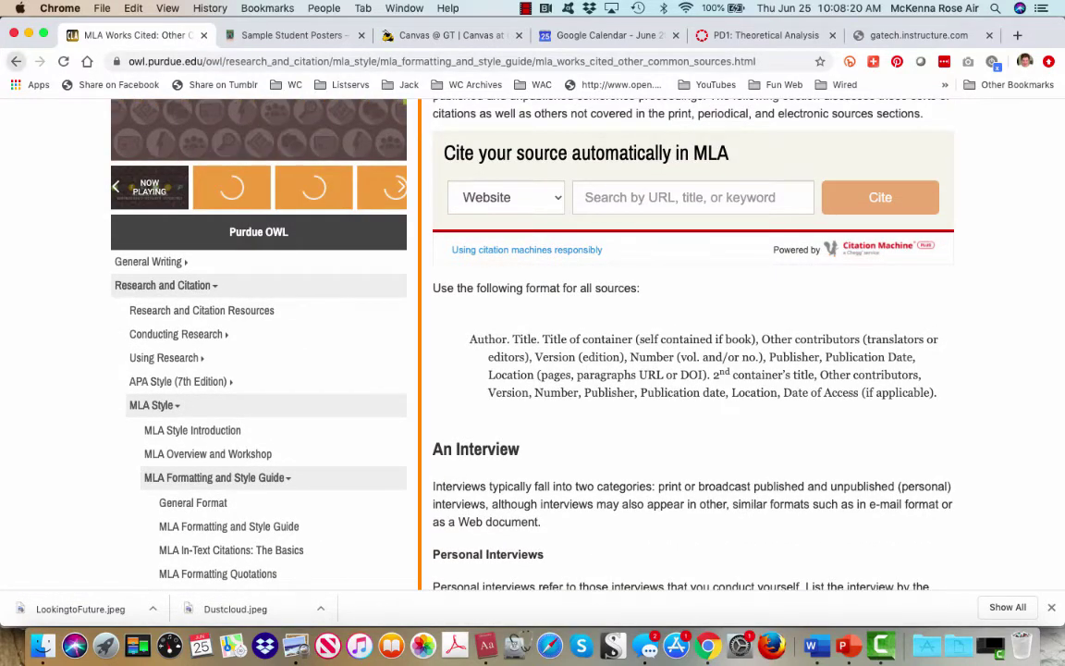
Return to the class page and highlight the Digital Citizenship heading.
key("super+bracketleft")
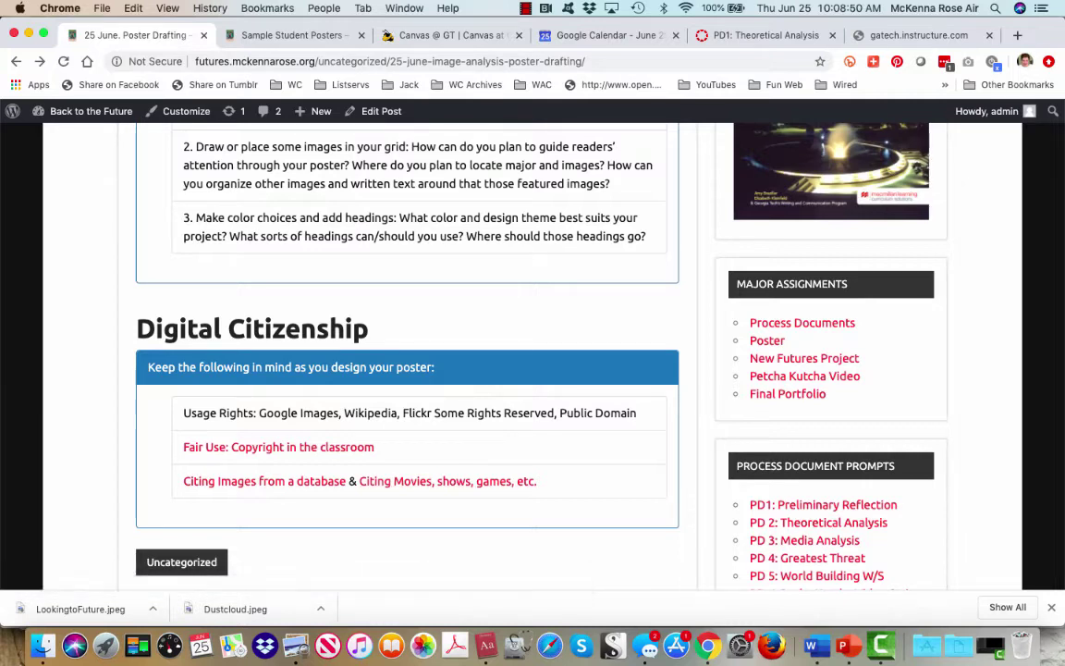
triple_click(252, 328)
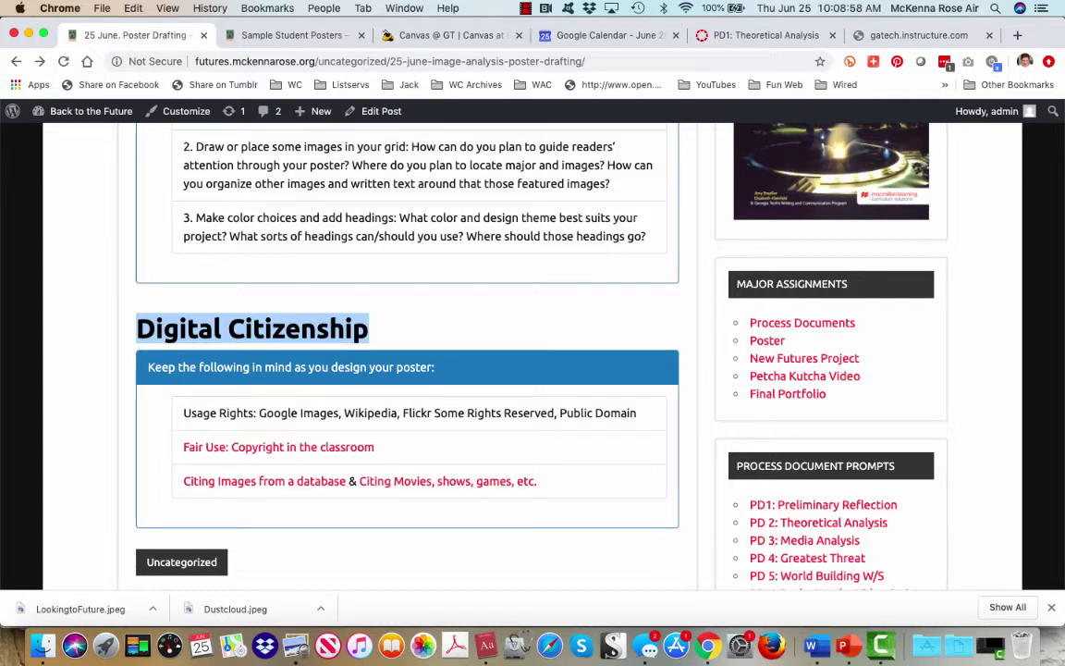
Switch to the other browser window and run a fresh Google image search for "ixtoc oil spill".
key("super+grave")
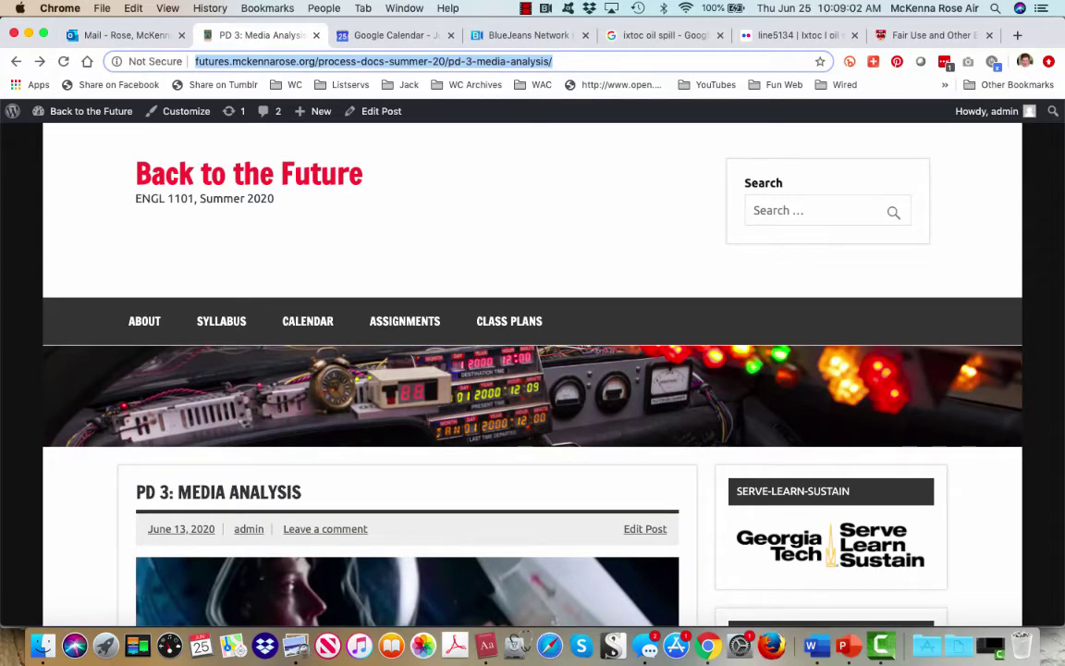
left_click(658, 35)
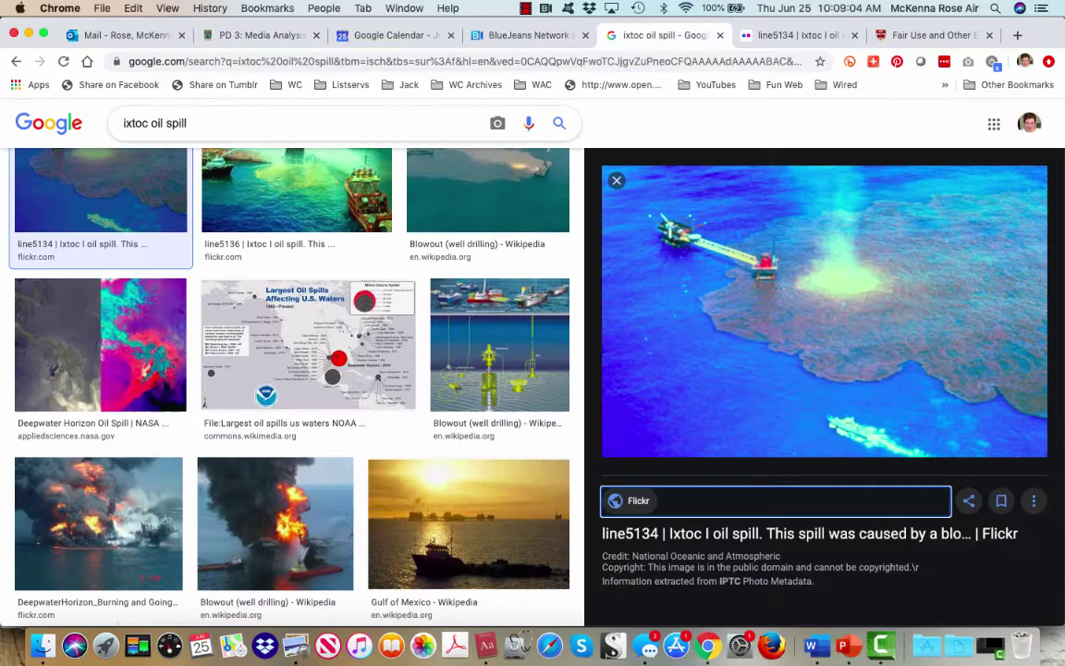
triple_click(174, 123)
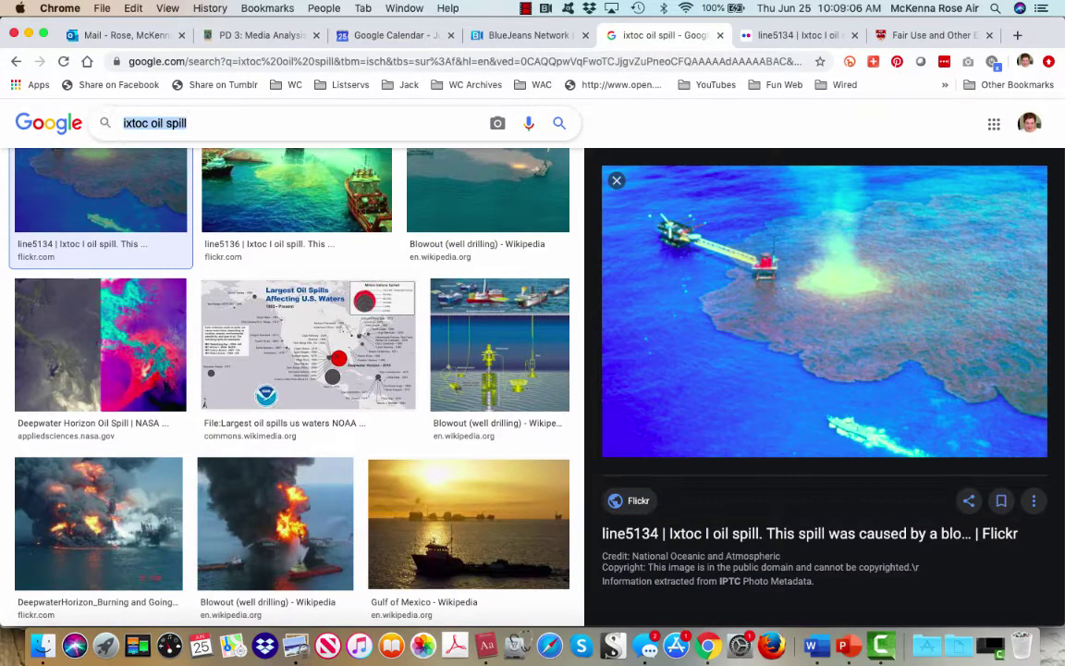
key("super+c")
key("super+bracketleft")
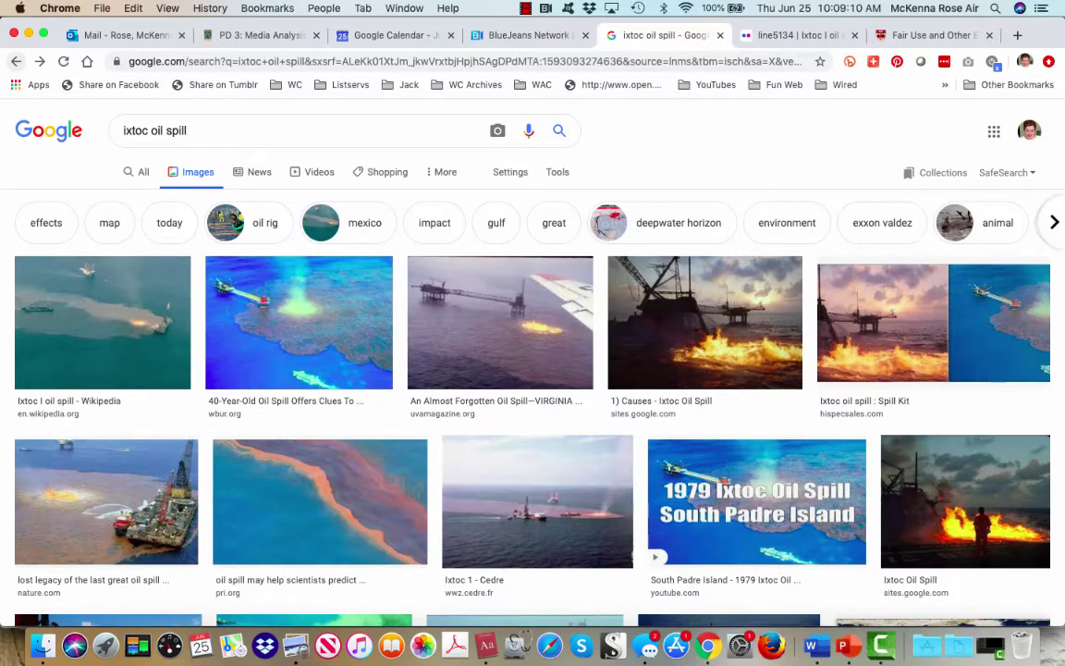
key("super+l")
key("super+v")
key("Return")
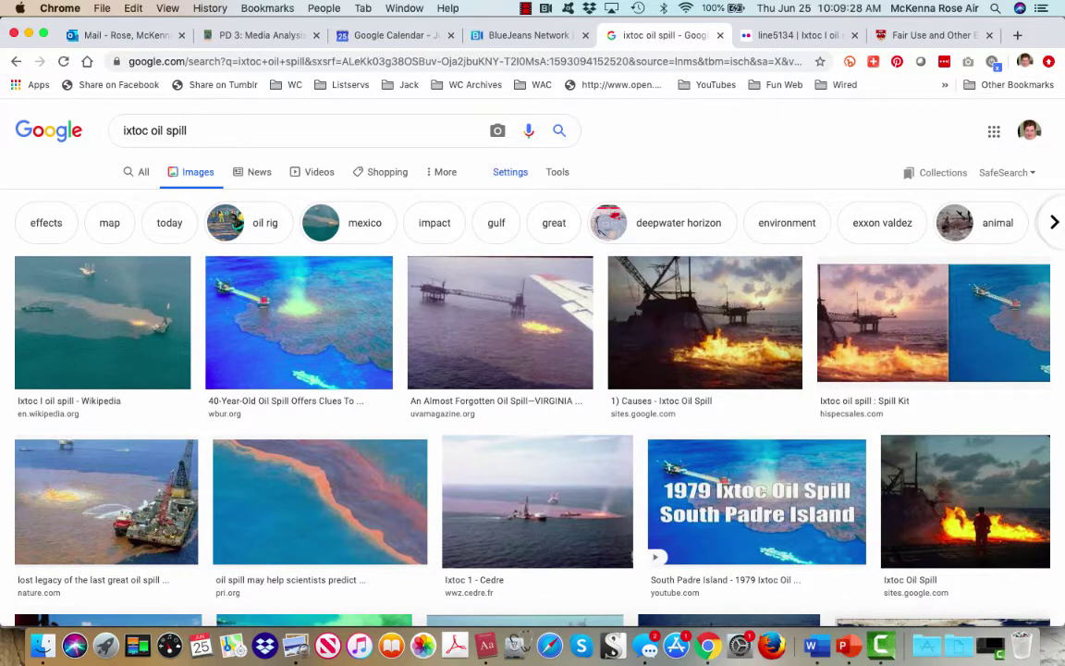
Filter the image results by usage rights to those labeled for noncommercial reuse.
left_click(510, 172)
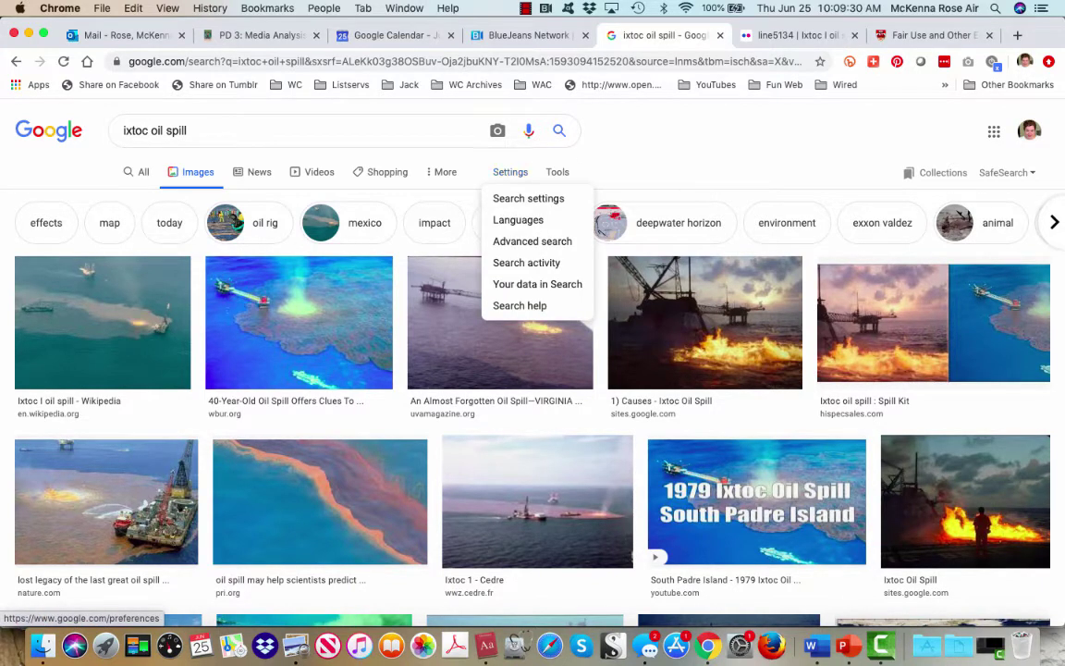
left_click(557, 172)
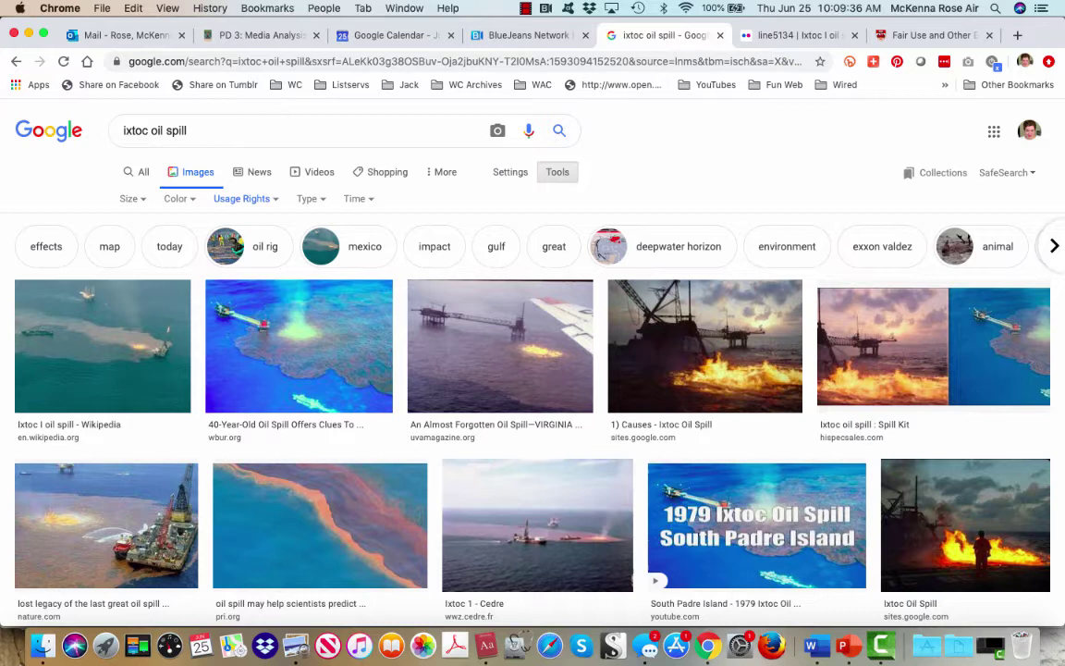
left_click(242, 198)
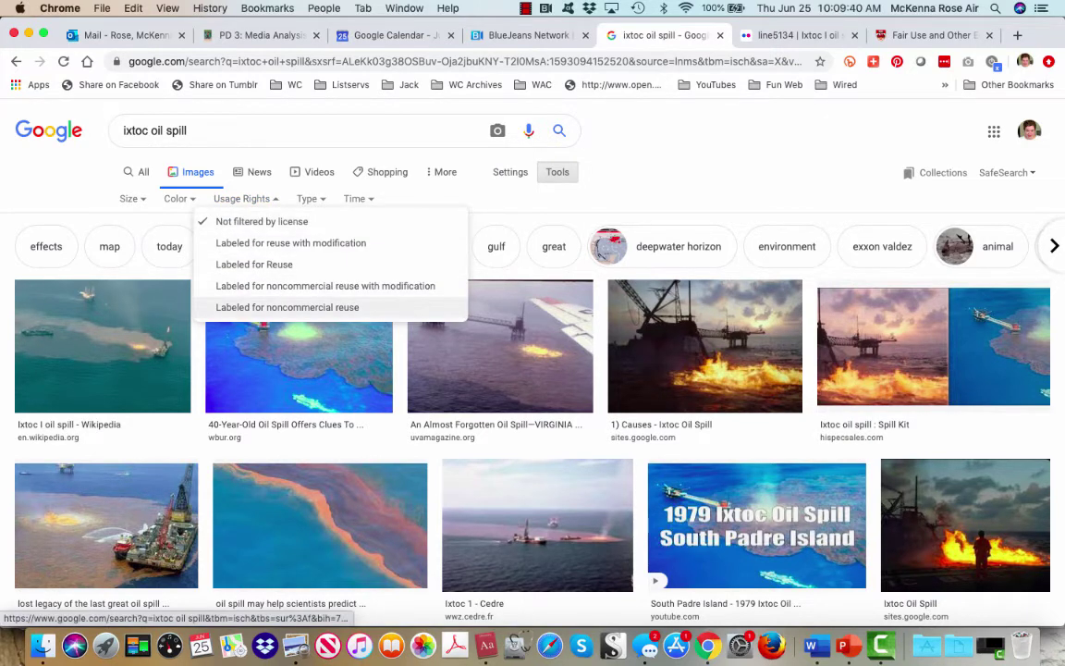
left_click(286, 307)
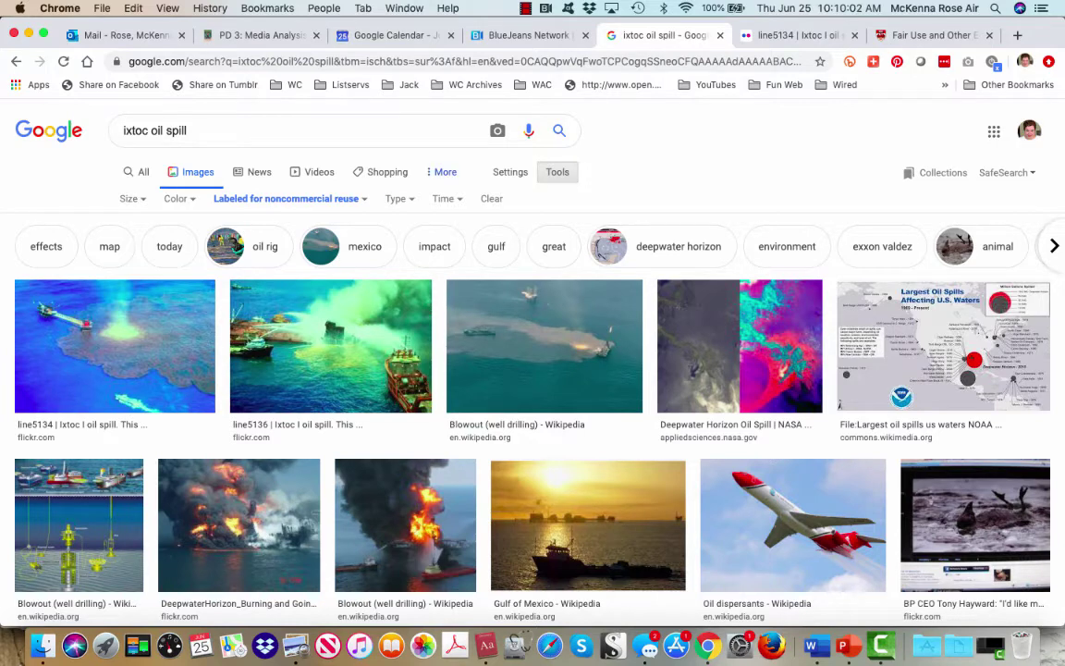
Open the line5134 Ixtoc oil spill photo and read the terms and notices of its Attribution 2.0 Generic Creative Commons license.
mouse_move(115, 346)
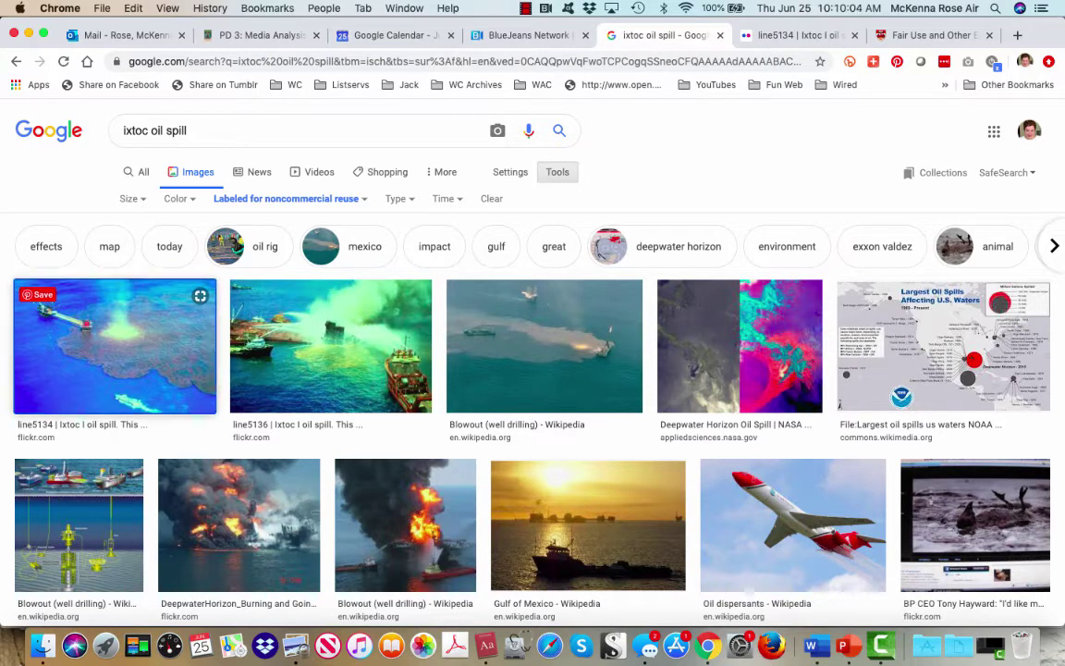
left_click(115, 345)
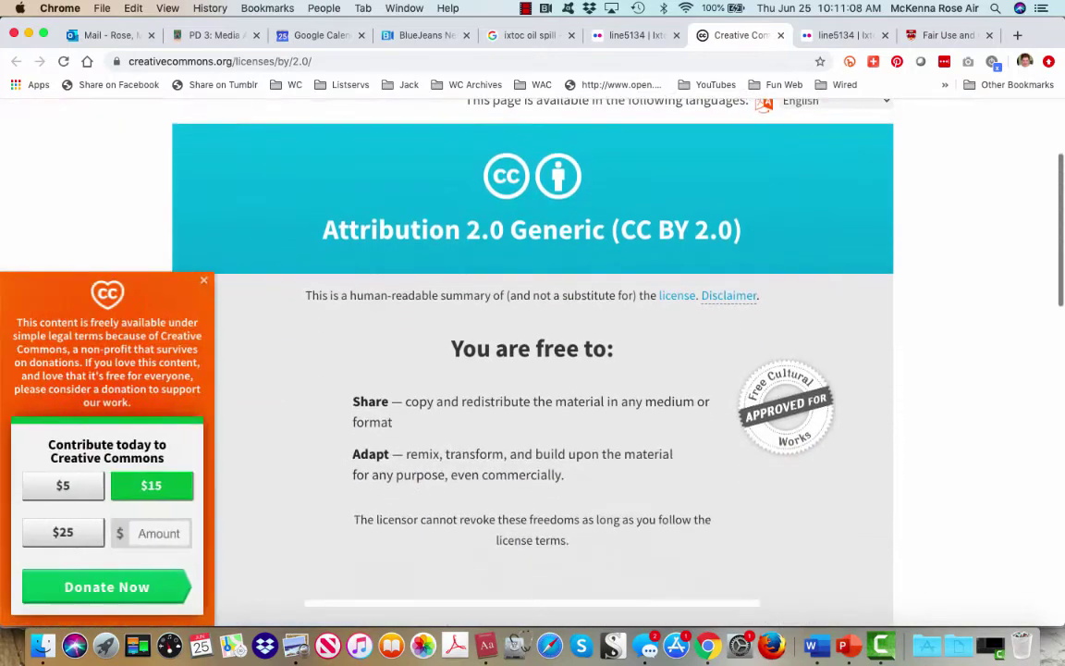
scroll(533, 370, "down", 2)
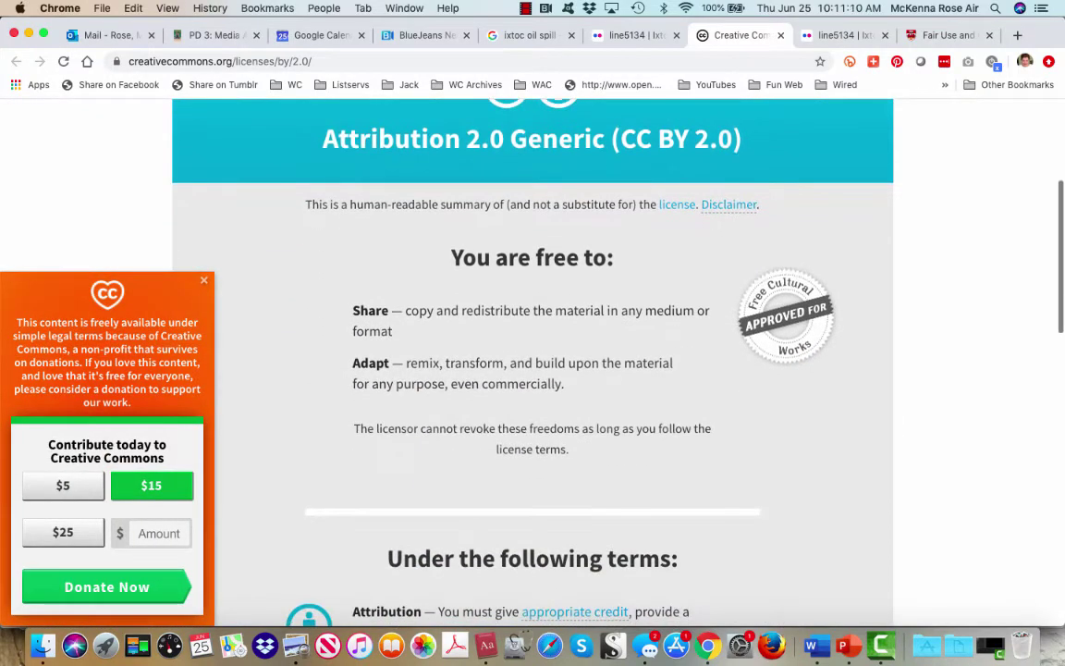
scroll(532, 370, "down", 5)
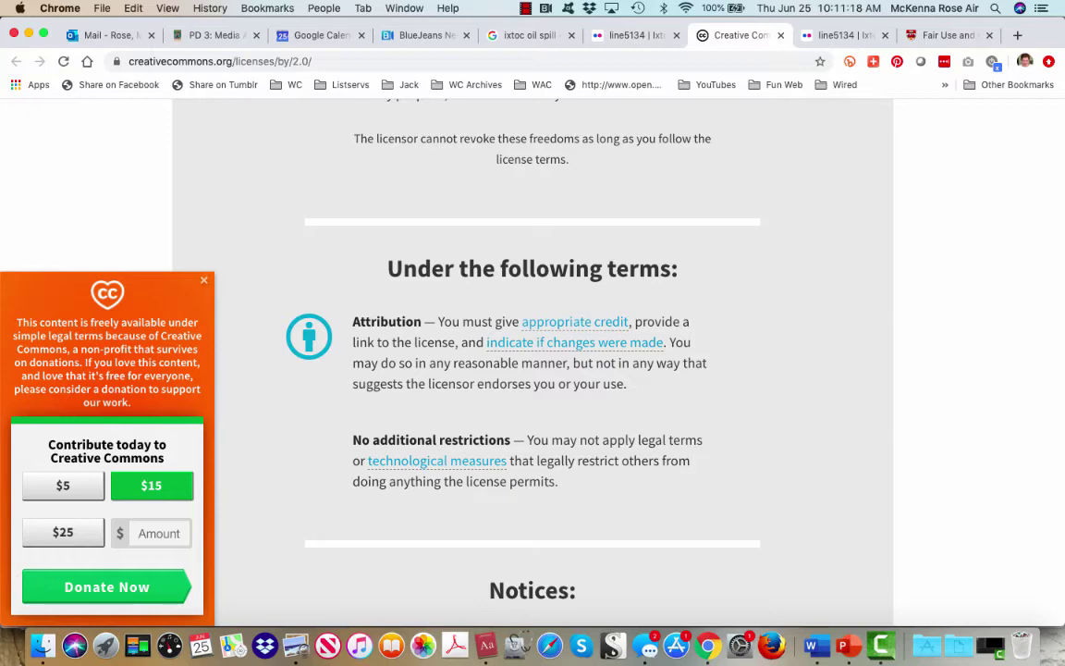
scroll(532, 369, "down", 5)
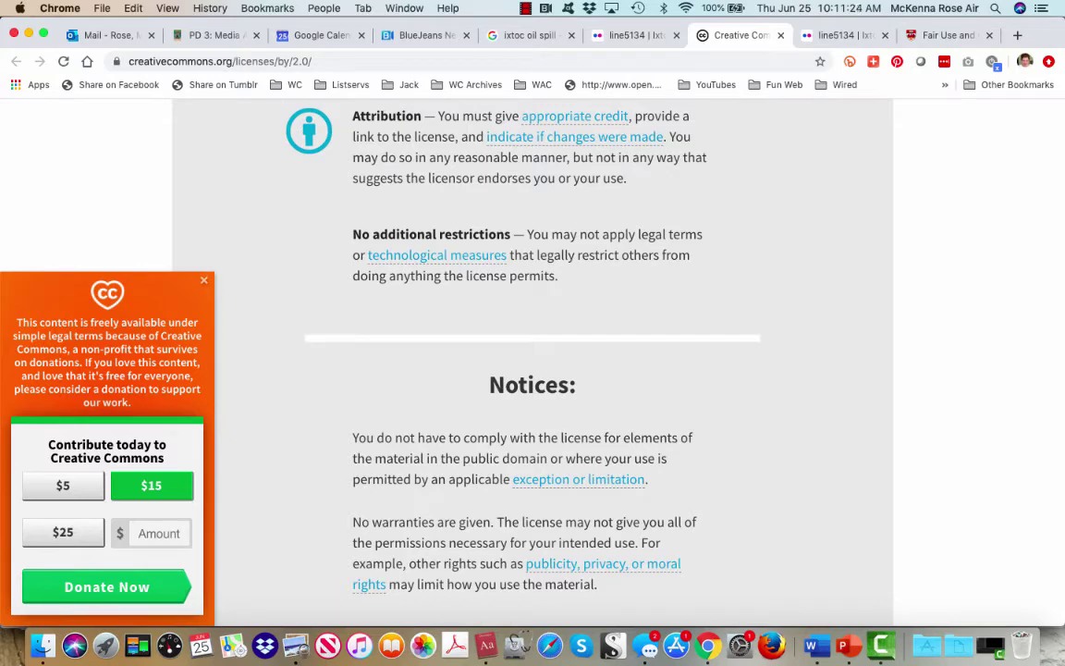
scroll(531, 370, "up", 10)
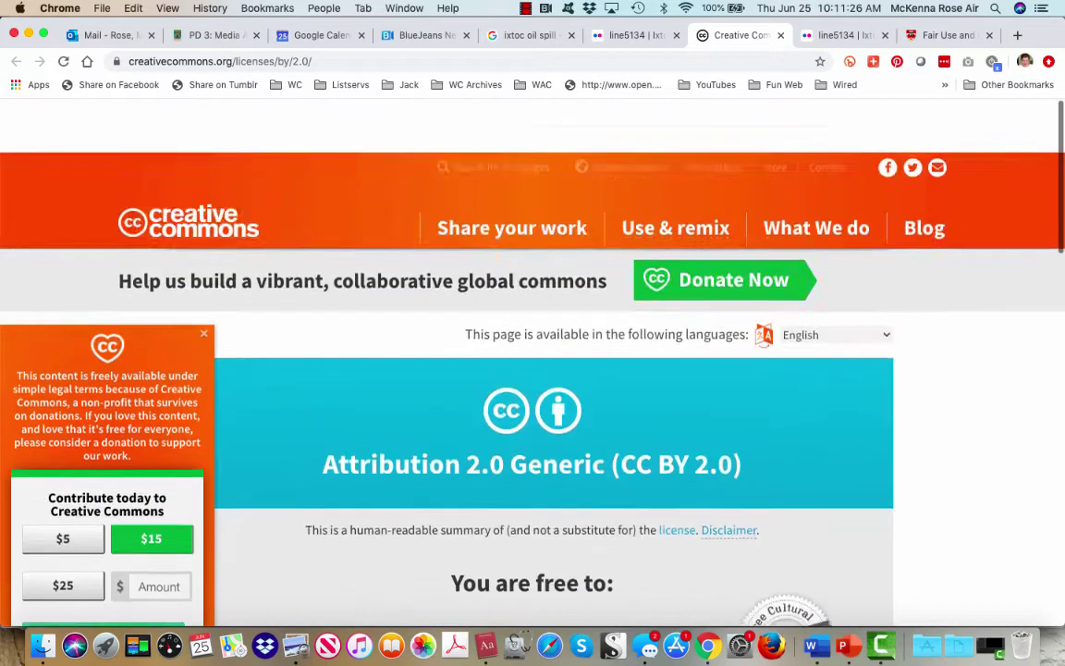
key("super+alt+Left")
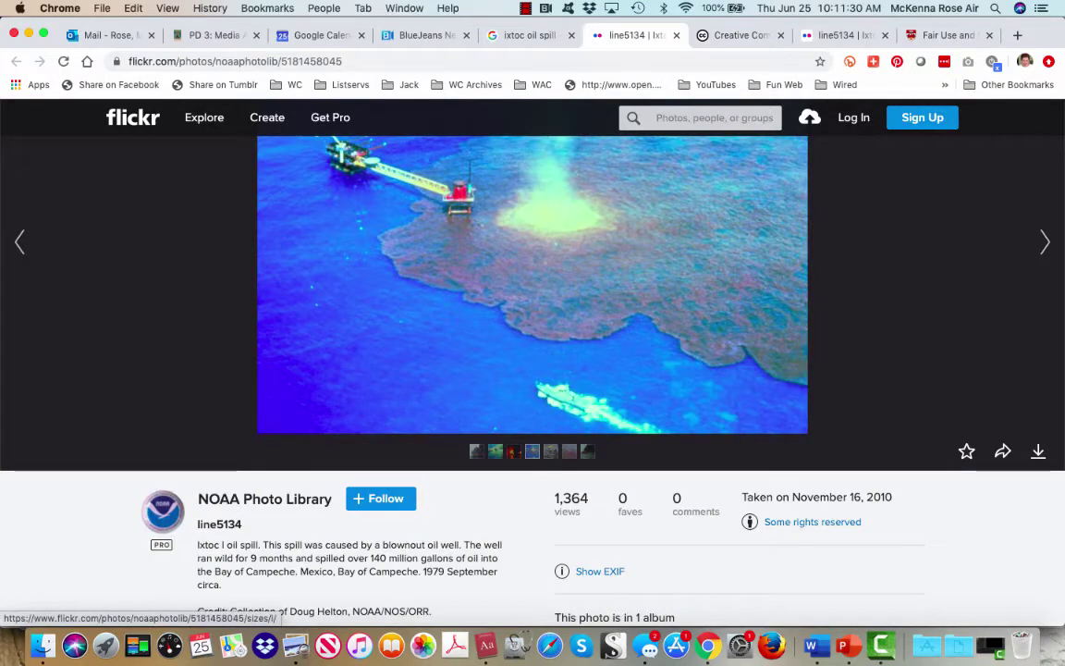
left_click(1038, 450)
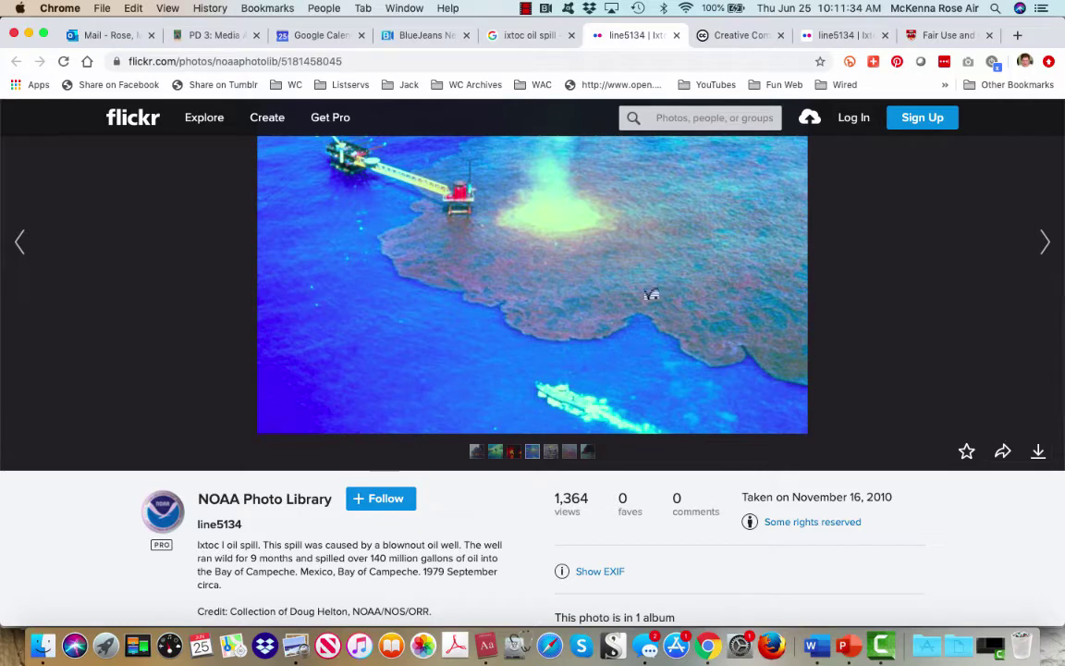
right_click(653, 288)
left_click(632, 295)
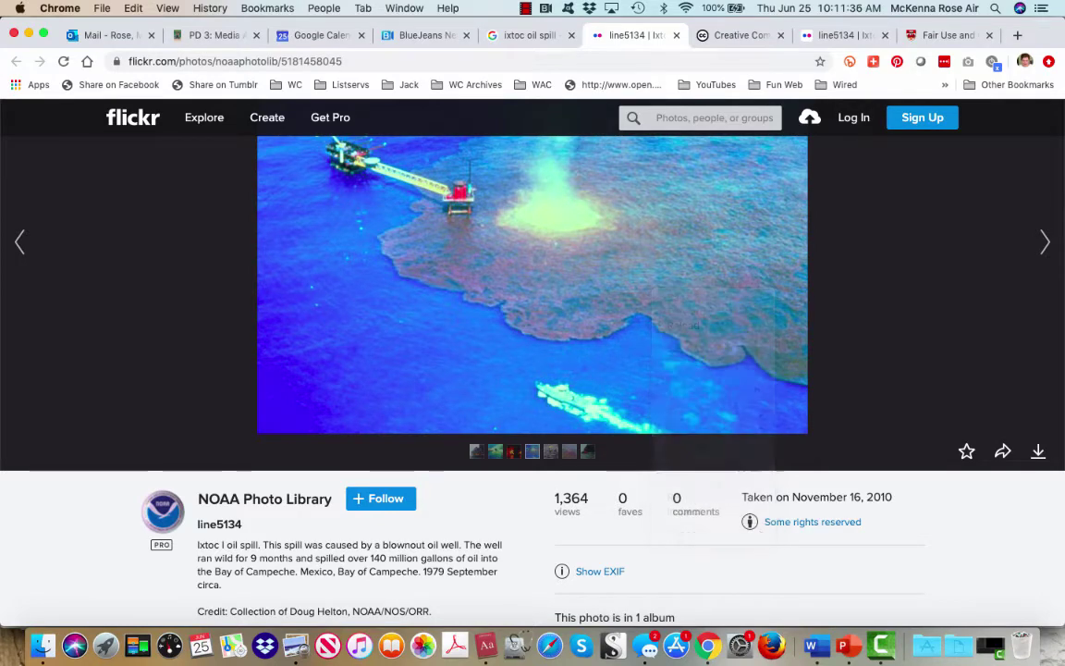
left_click(629, 295)
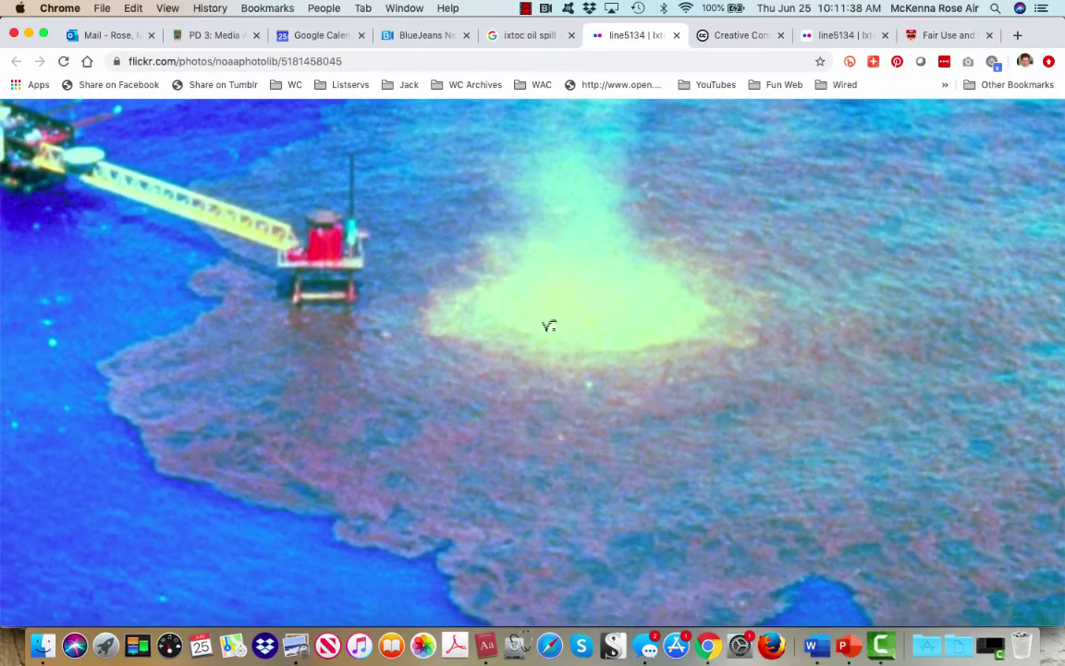
left_click(549, 326)
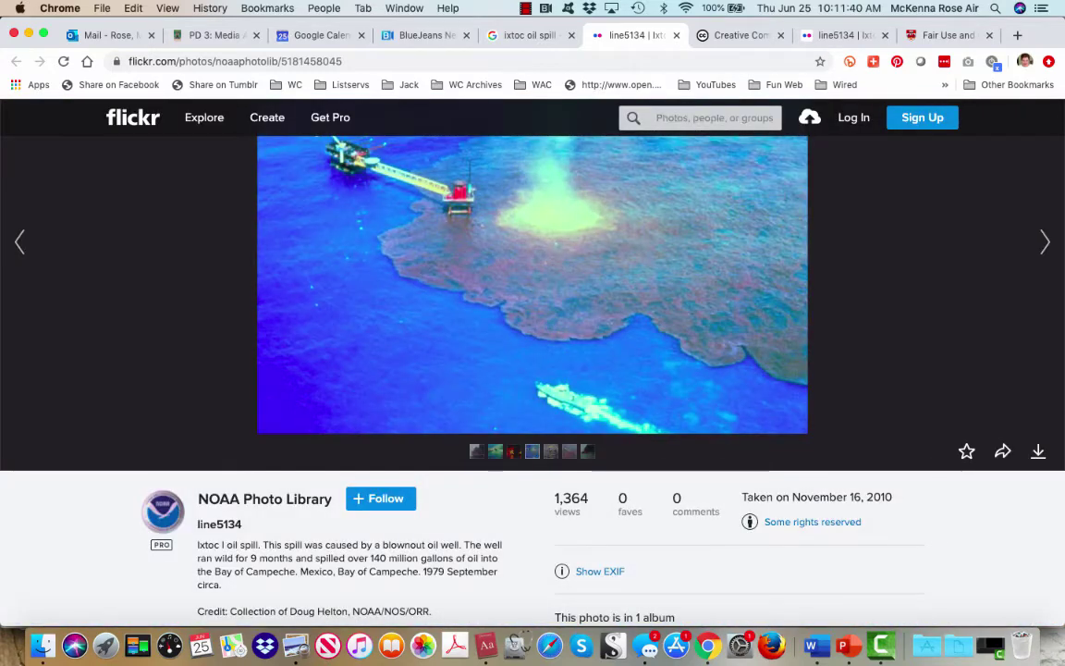
left_click(1039, 451)
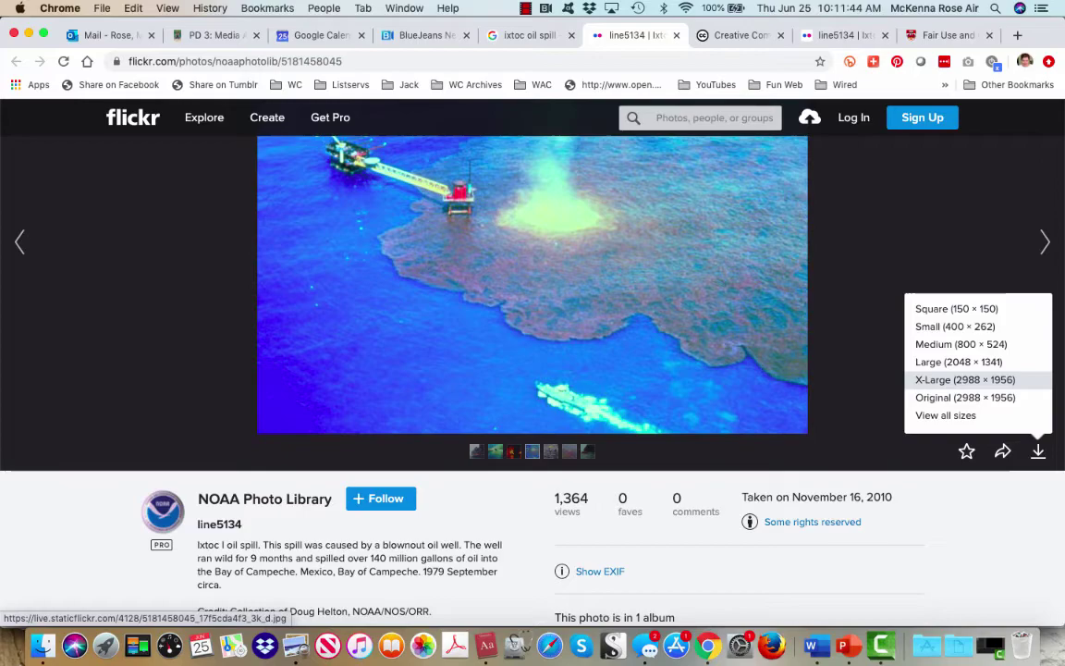
scroll(965, 380, "down", 2)
Switch to the SummerSession2020Modules document in Word and insert a page break before the Module 1 heading to get a blank first page.
key("super+Tab")
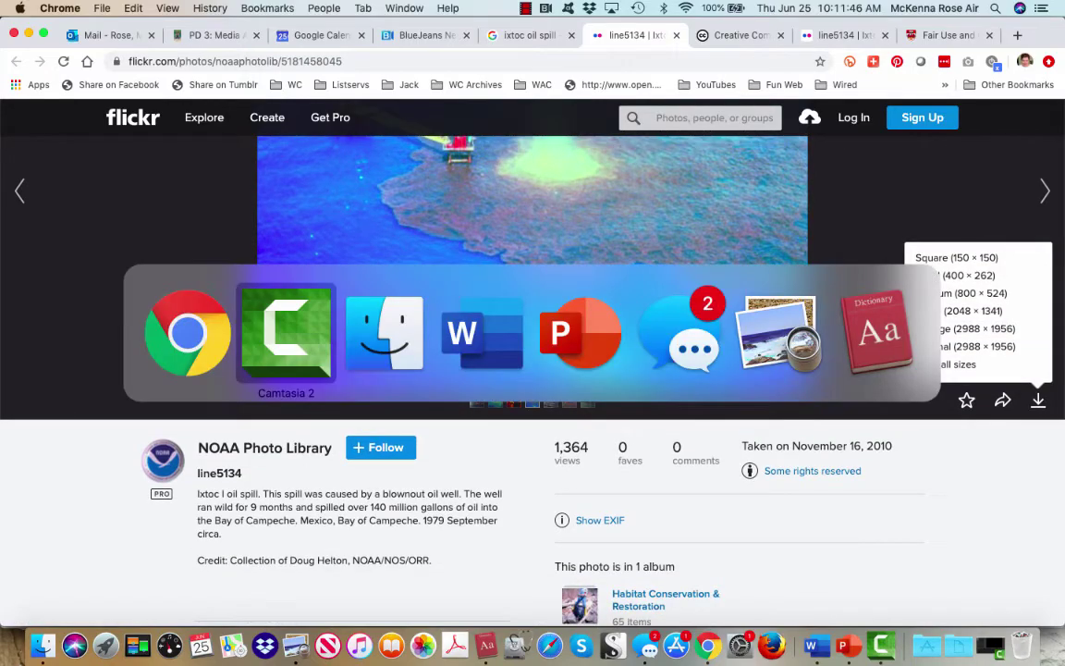
key("super+Tab")
key("super+Tab")
scroll(562, 327, "down", 1)
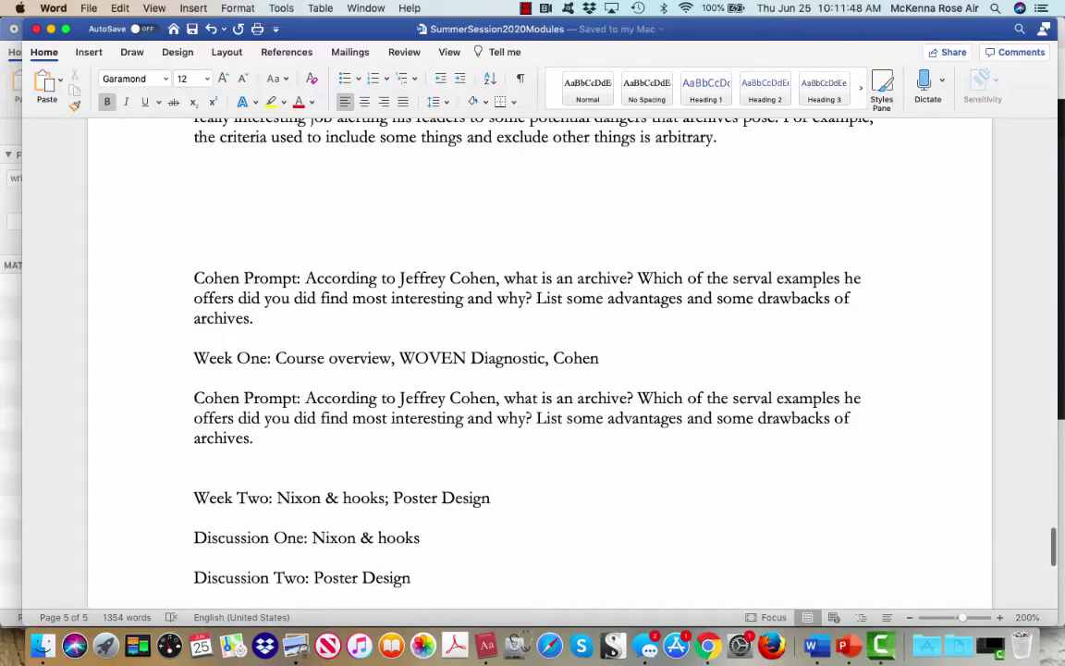
scroll(315, 257, "up", 20)
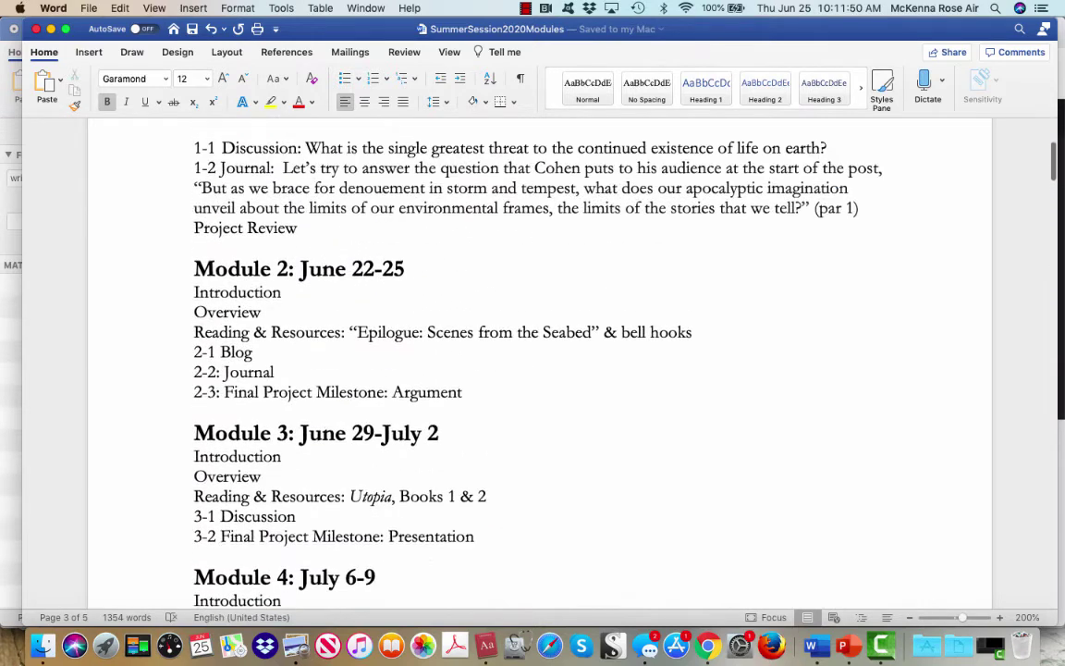
scroll(540, 370, "up", 10)
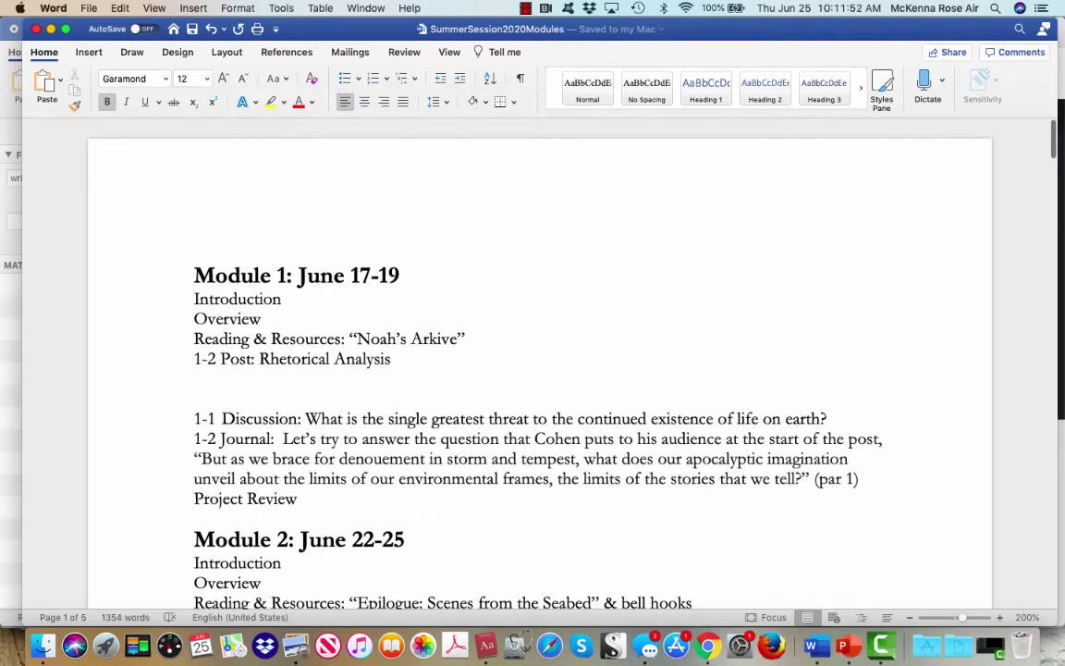
left_click(194, 275)
left_click(193, 8)
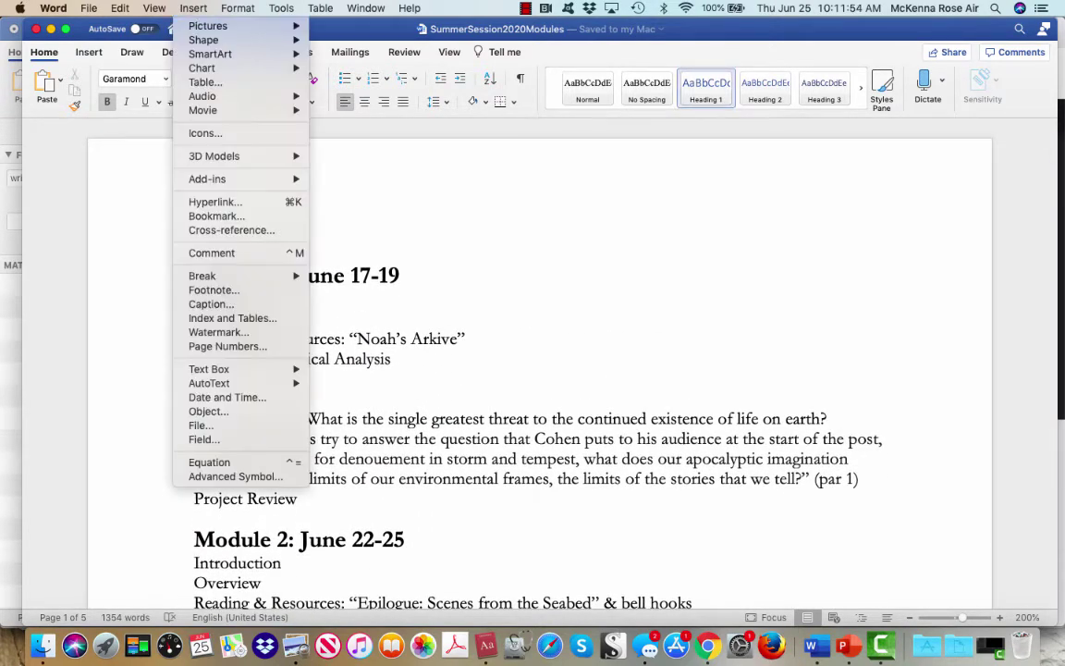
mouse_move(202, 275)
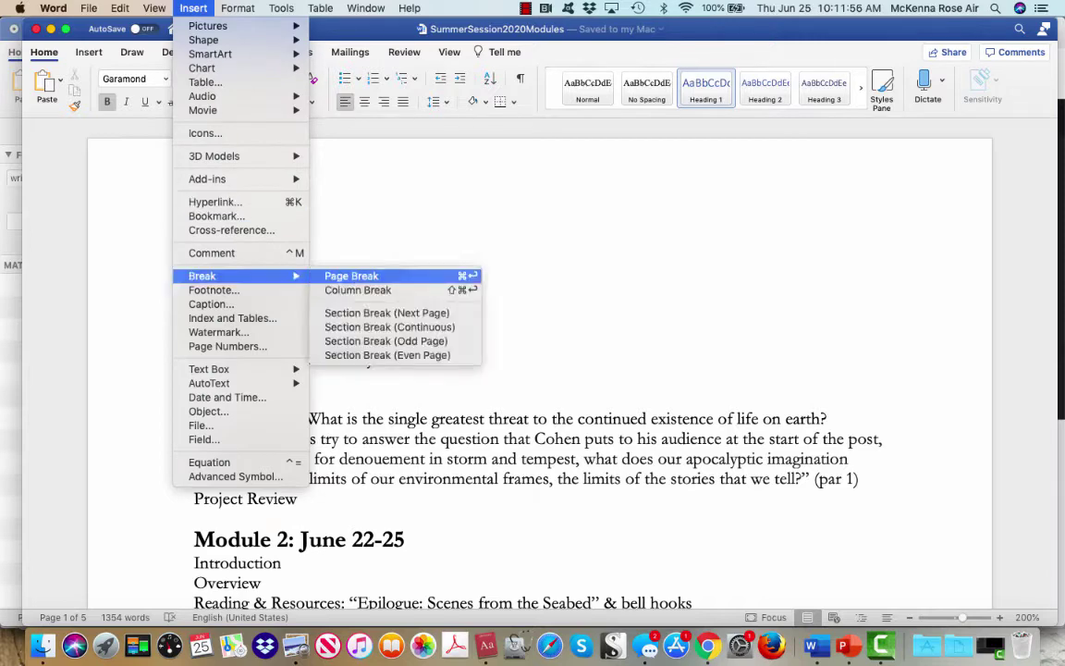
left_click(351, 275)
scroll(540, 370, "up", 8)
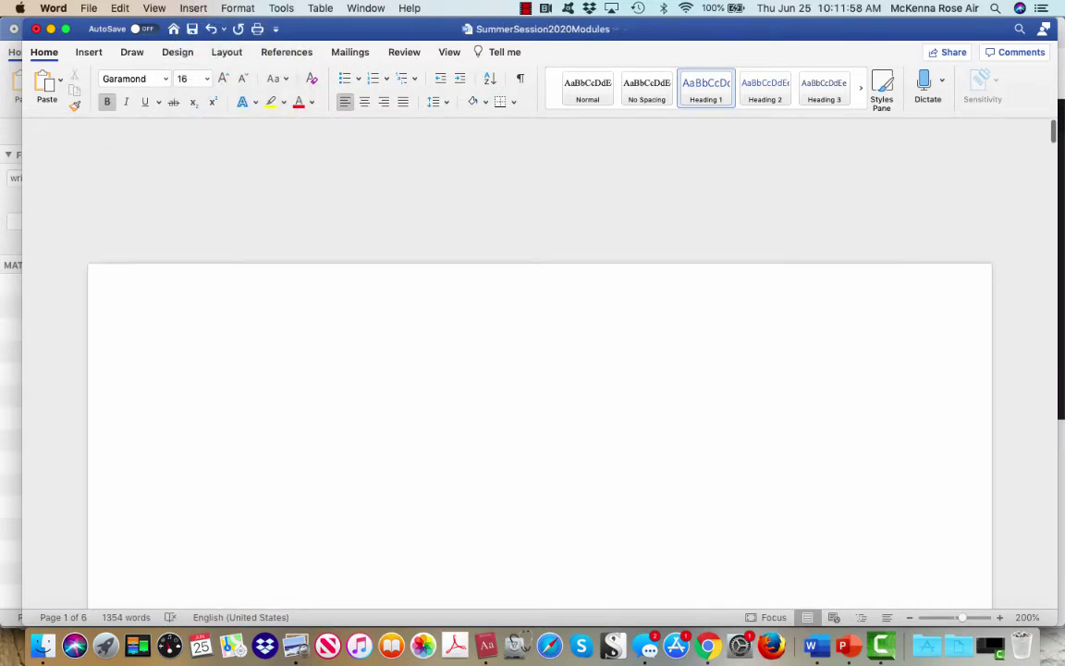
left_click(288, 337)
Switch back to Chrome and open the "Citing Images From a Database in MLA" link on the class page.
key("super+Tab")
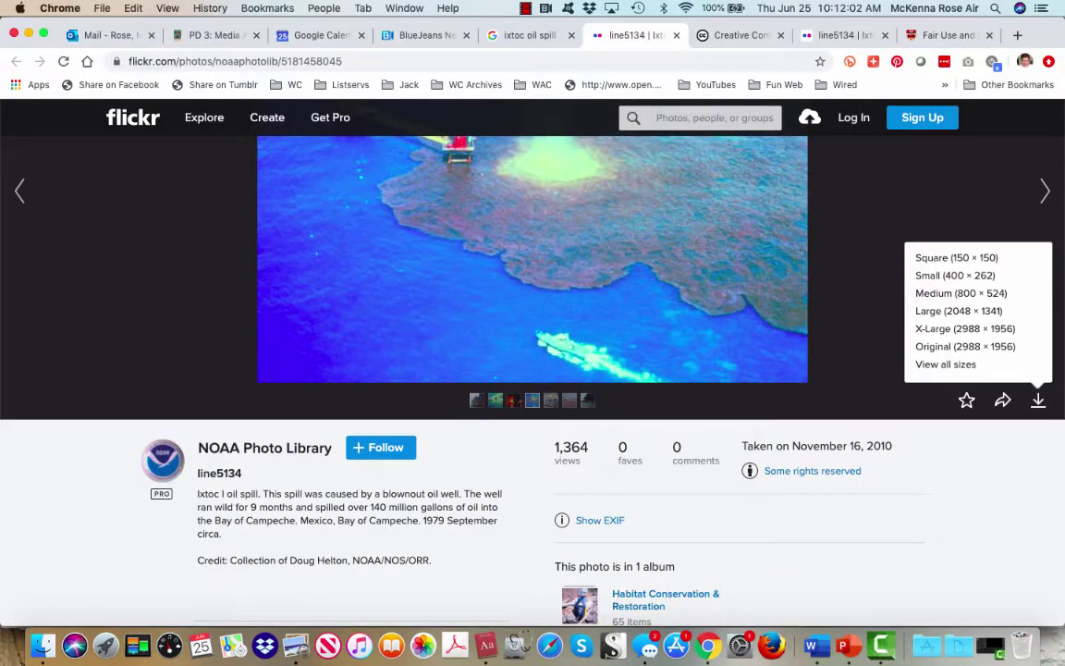
left_click(199, 35)
scroll(407, 388, "down", 8)
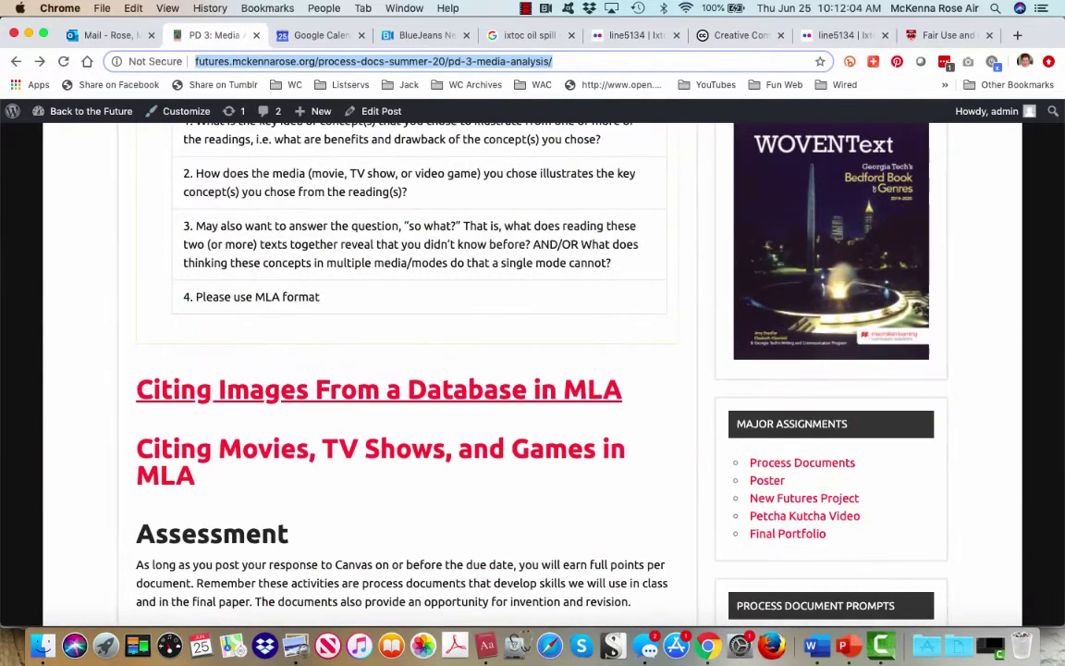
left_click(378, 389)
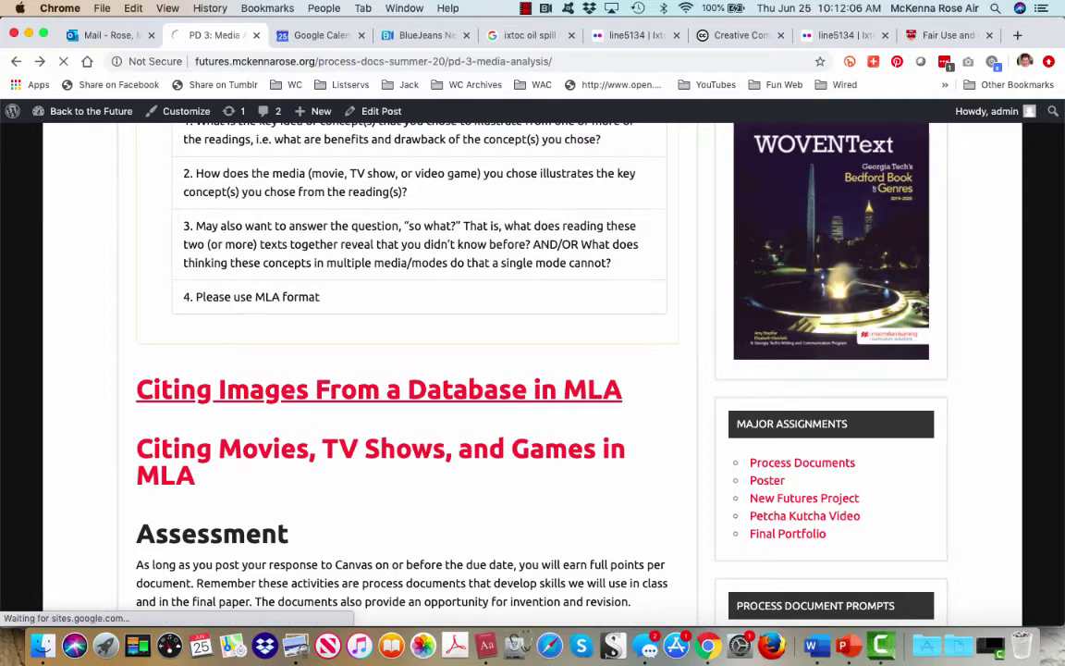
Read the MLA image citation guidelines and highlight the Fig. 4 example for images downloaded from Flickr Commons.
scroll(532, 370, "down", 3)
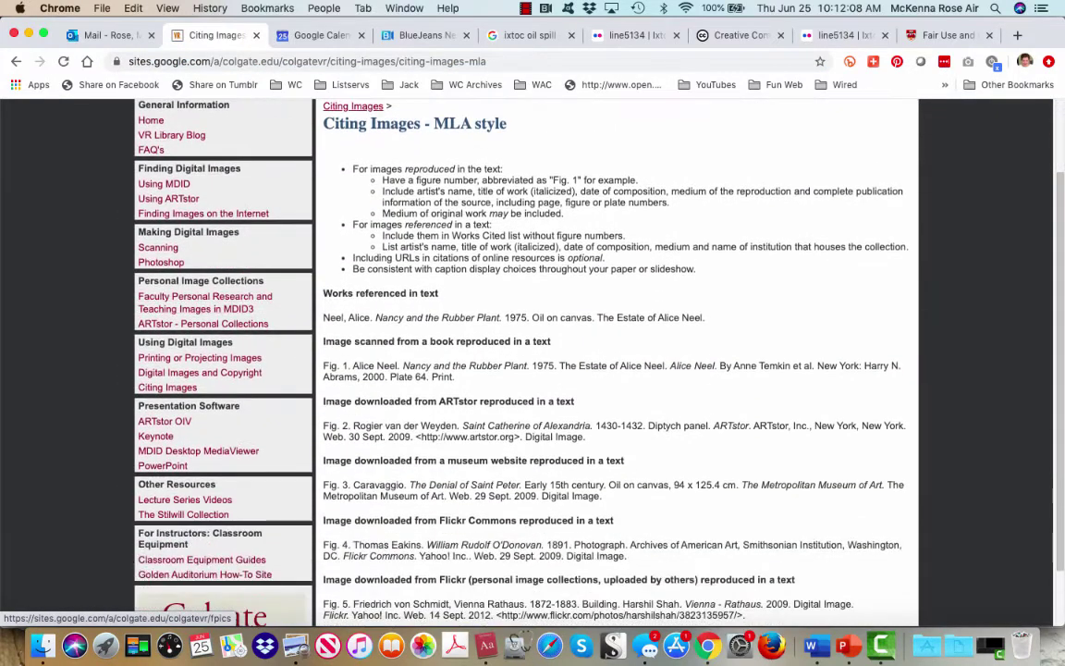
scroll(533, 370, "down", 2)
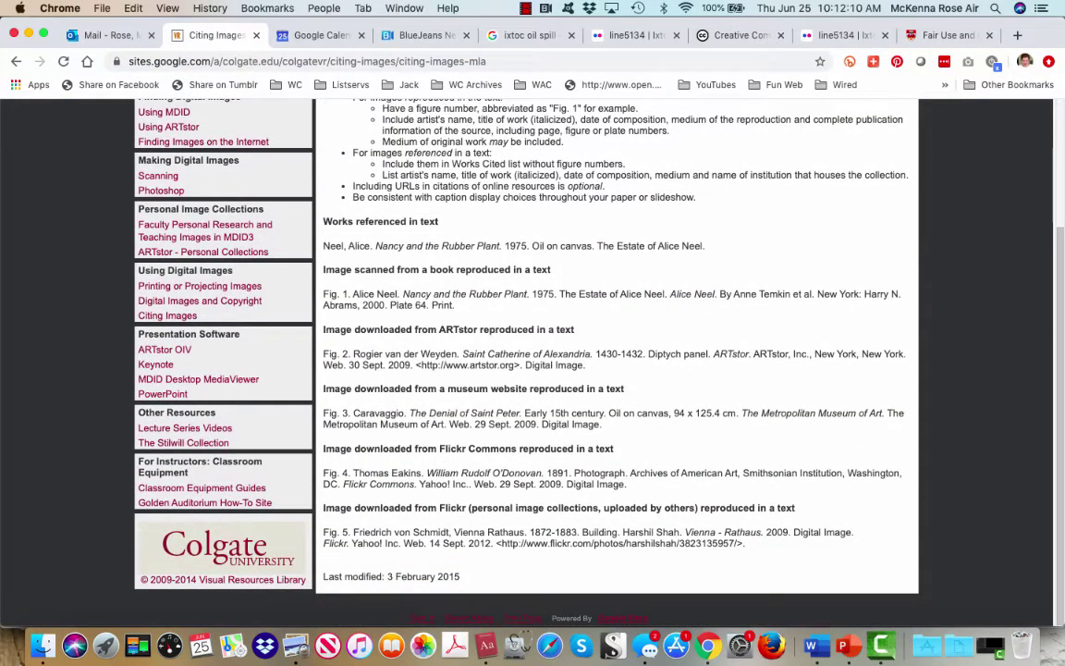
scroll(532, 361, "up", 5)
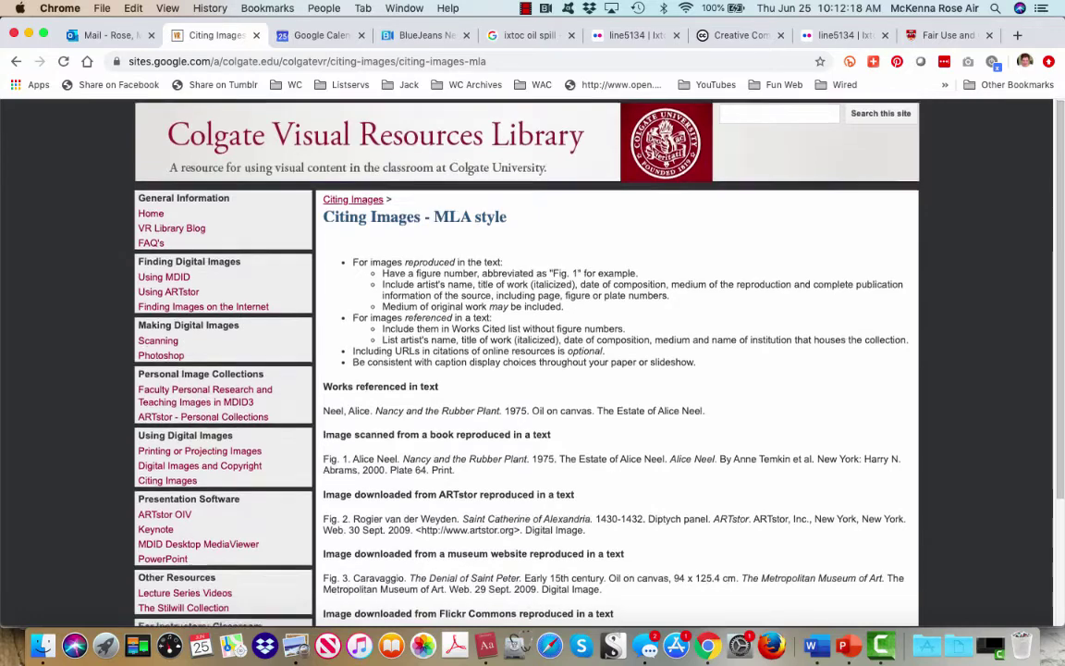
scroll(527, 369, "down", 2)
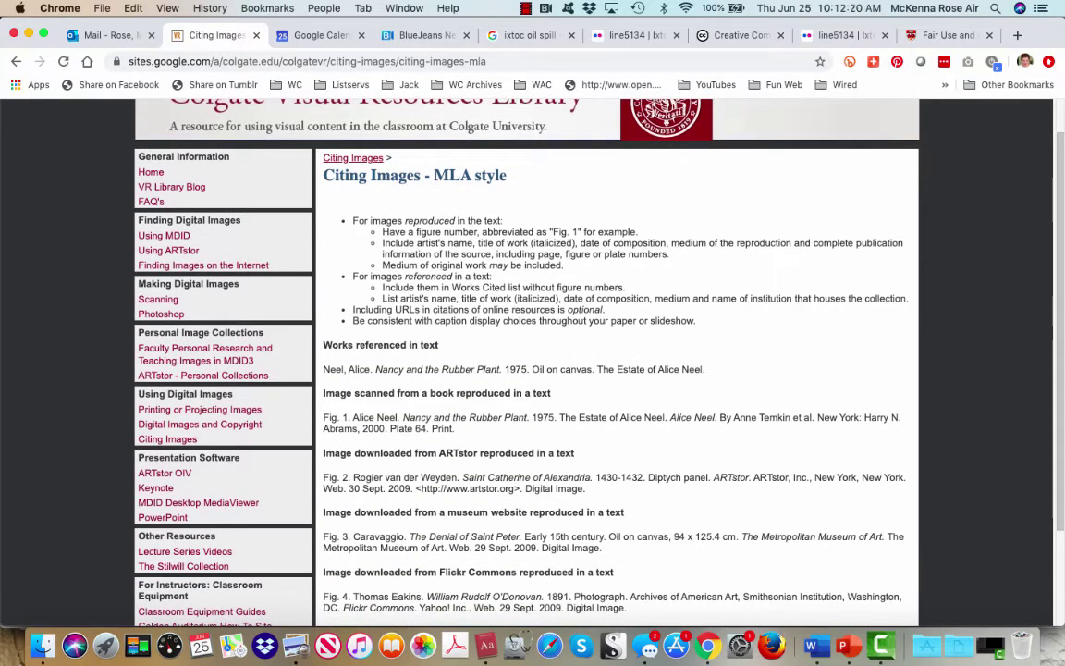
scroll(527, 370, "down", 5)
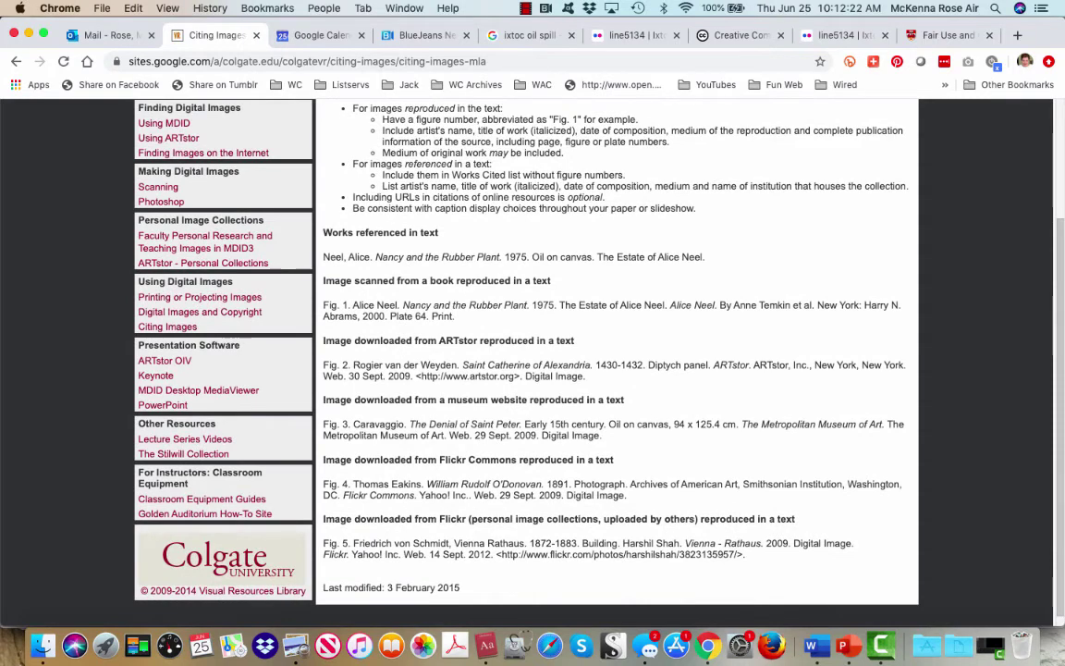
left_click_drag(627, 494, 353, 483)
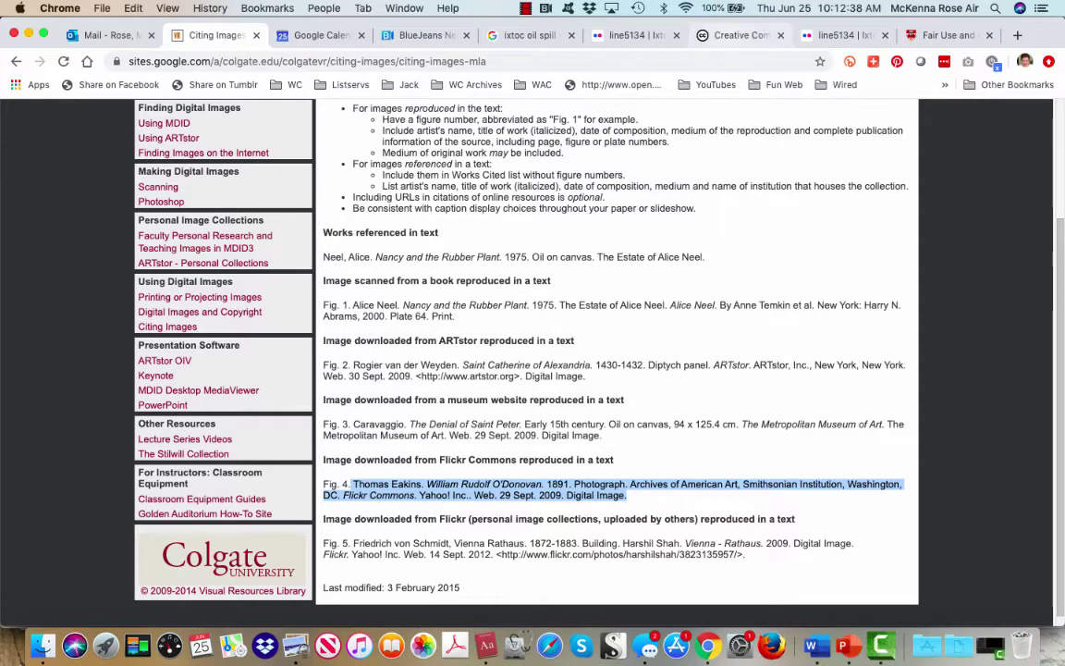
Check the credit on the line5134 photo page and start the citation in Word with the credited person's name, surname first.
left_click(732, 35)
key("super+6")
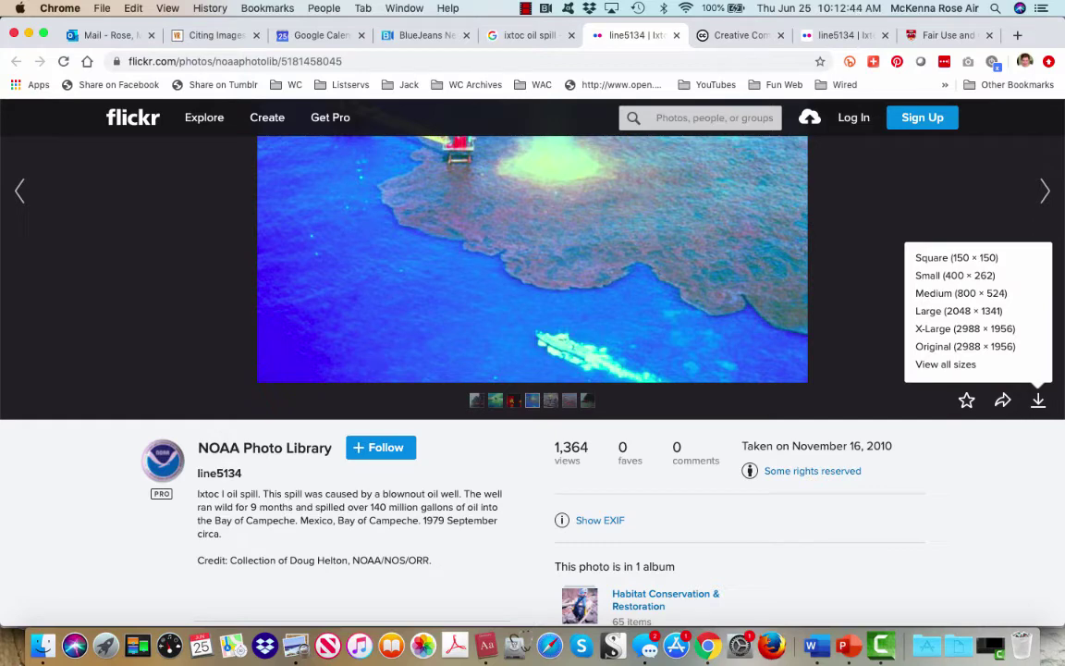
key("Escape")
key("super+Tab")
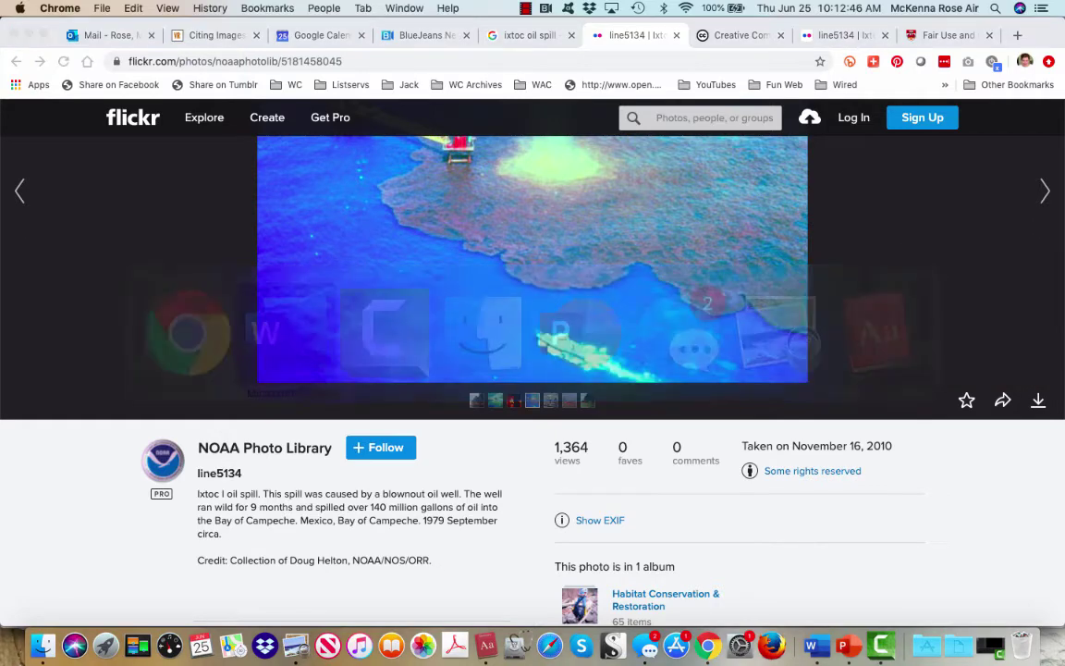
type("Helton, ")
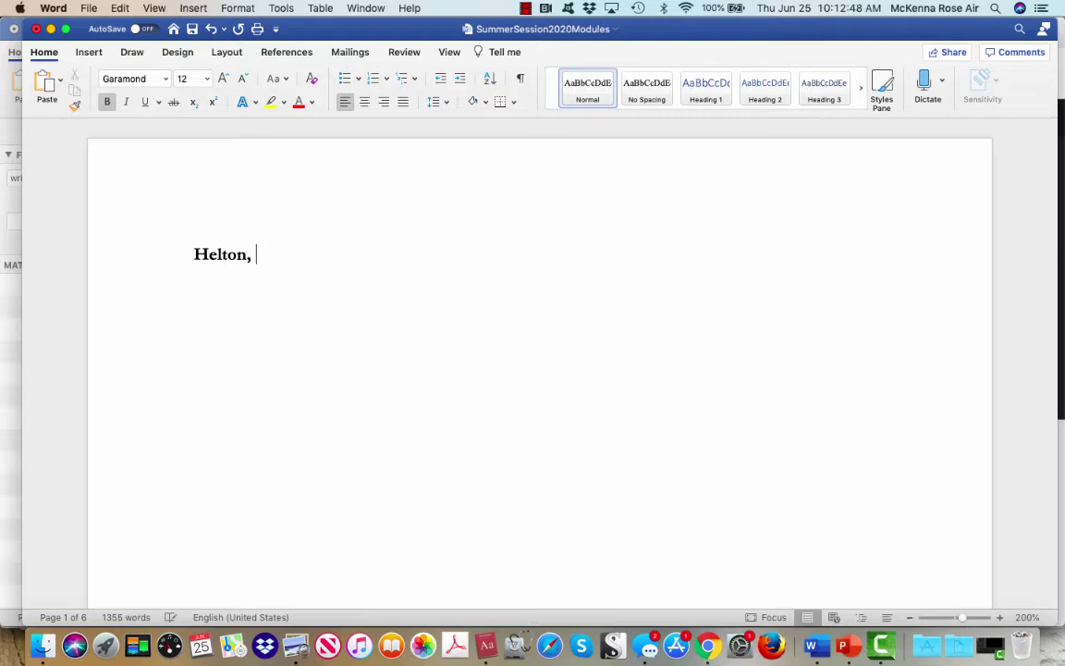
type("Doug.")
Compare the Flickr Commons citation example with the line5134 photo page and examine its description for a title.
key("super+Tab")
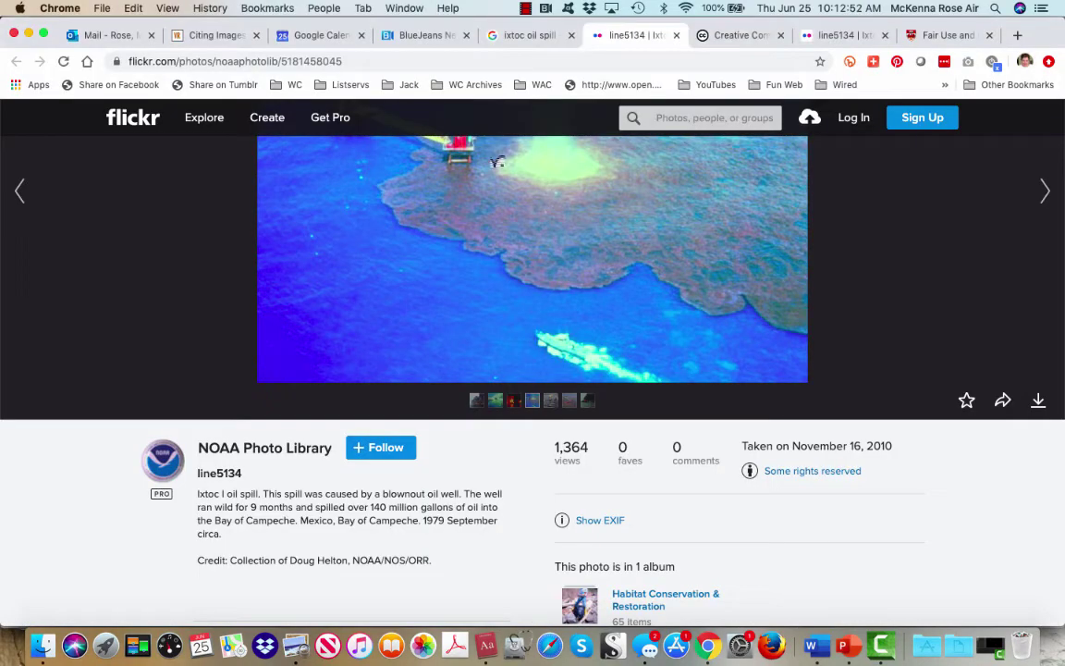
left_click(208, 35)
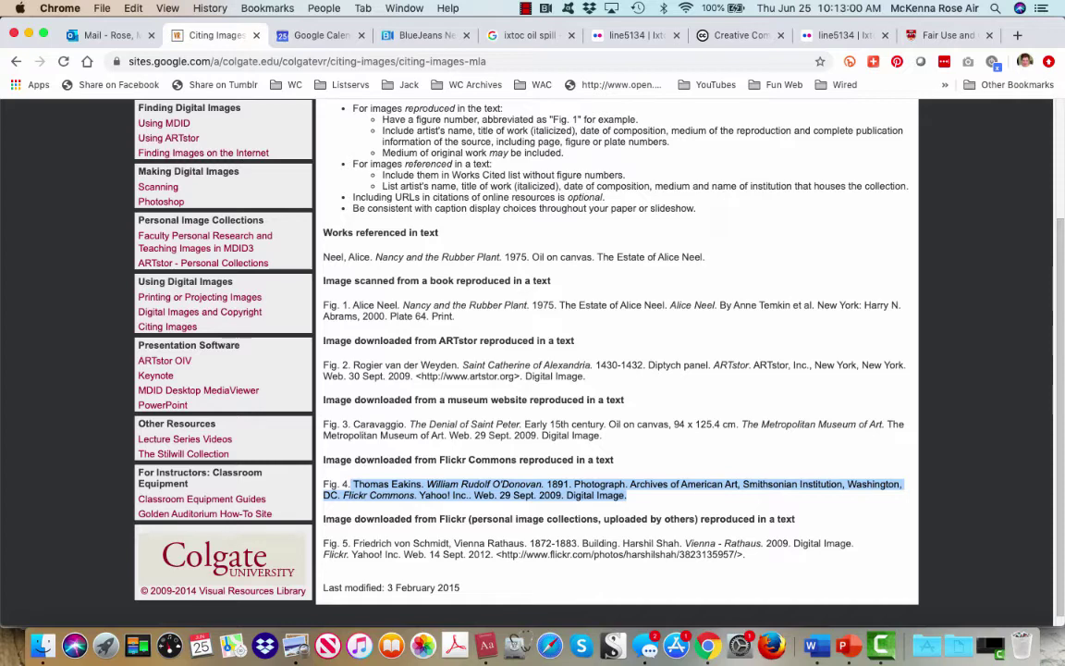
left_click(731, 35)
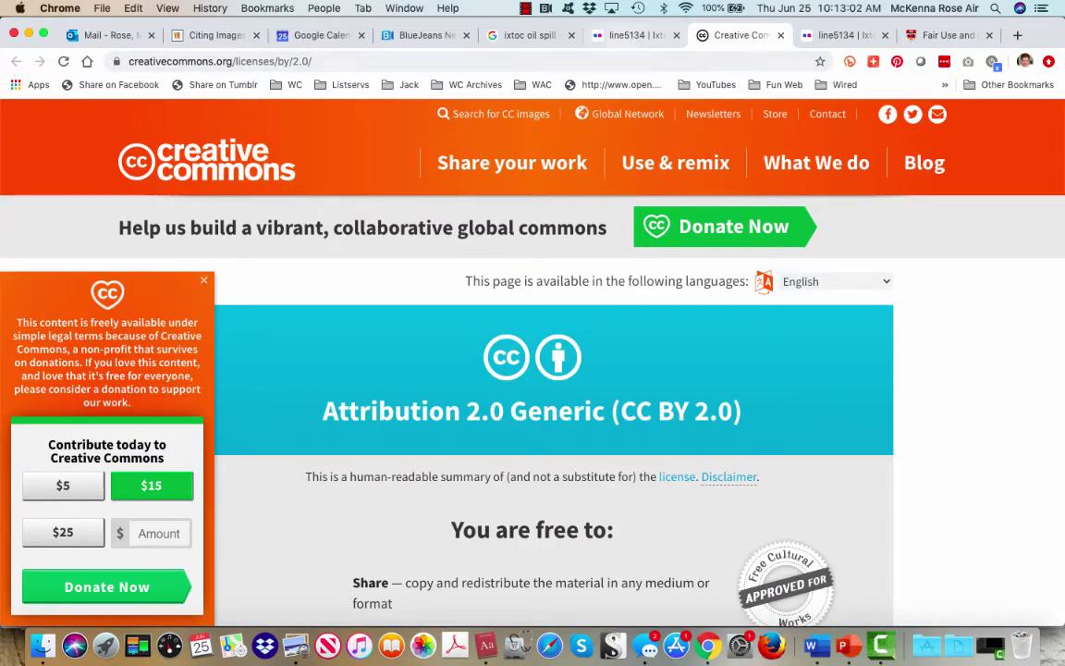
left_click(634, 35)
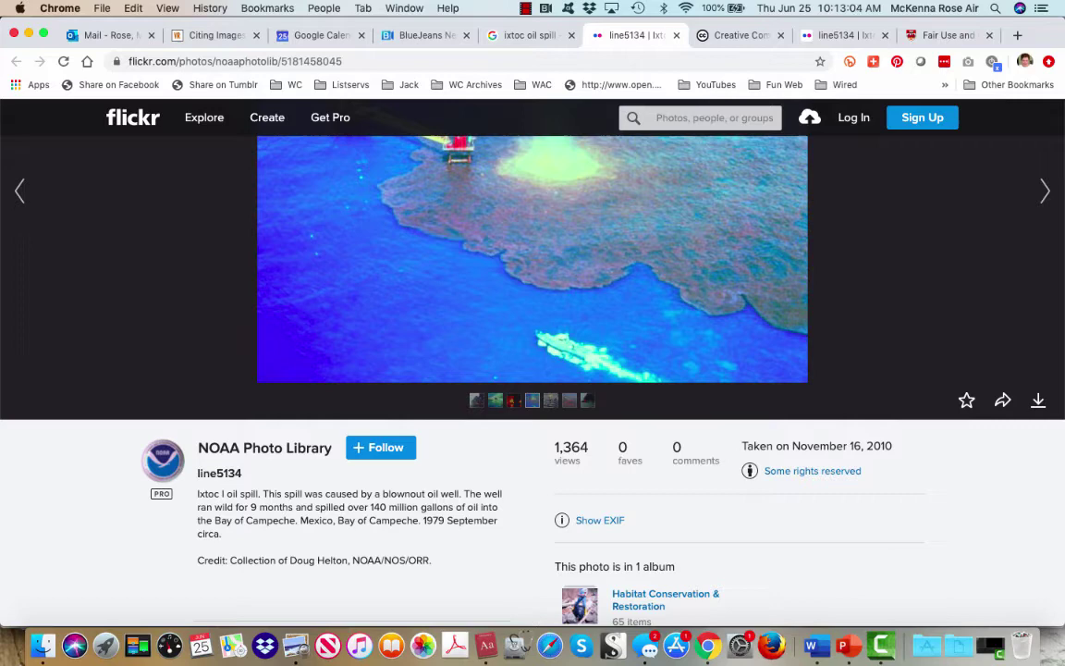
scroll(533, 278, "up", 3)
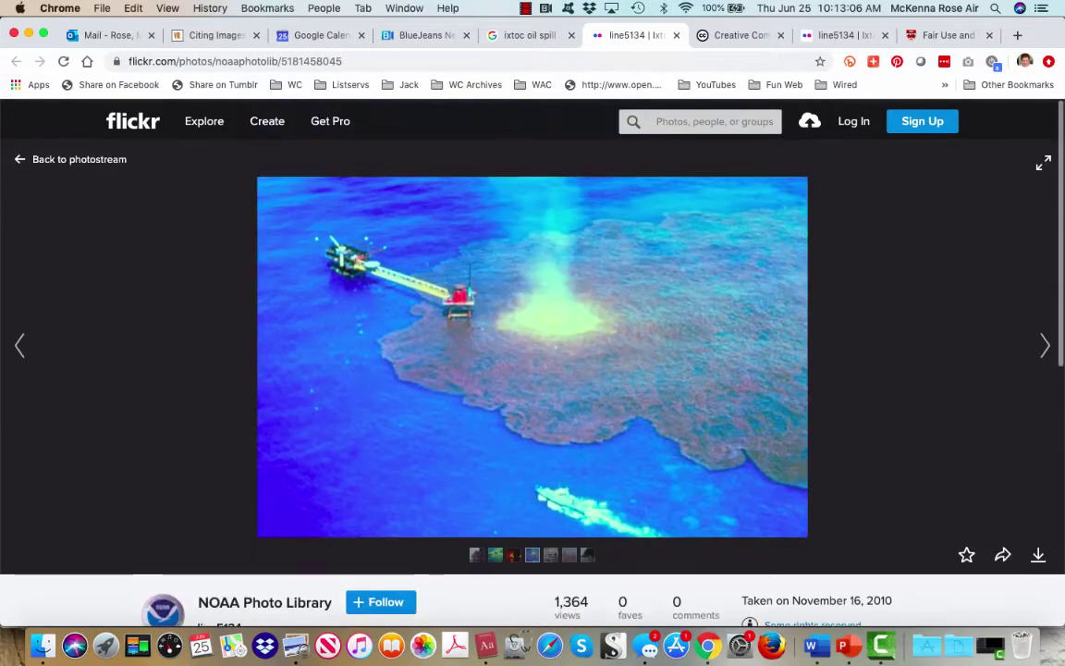
scroll(533, 277, "down", 2)
scroll(532, 305, "down", 2)
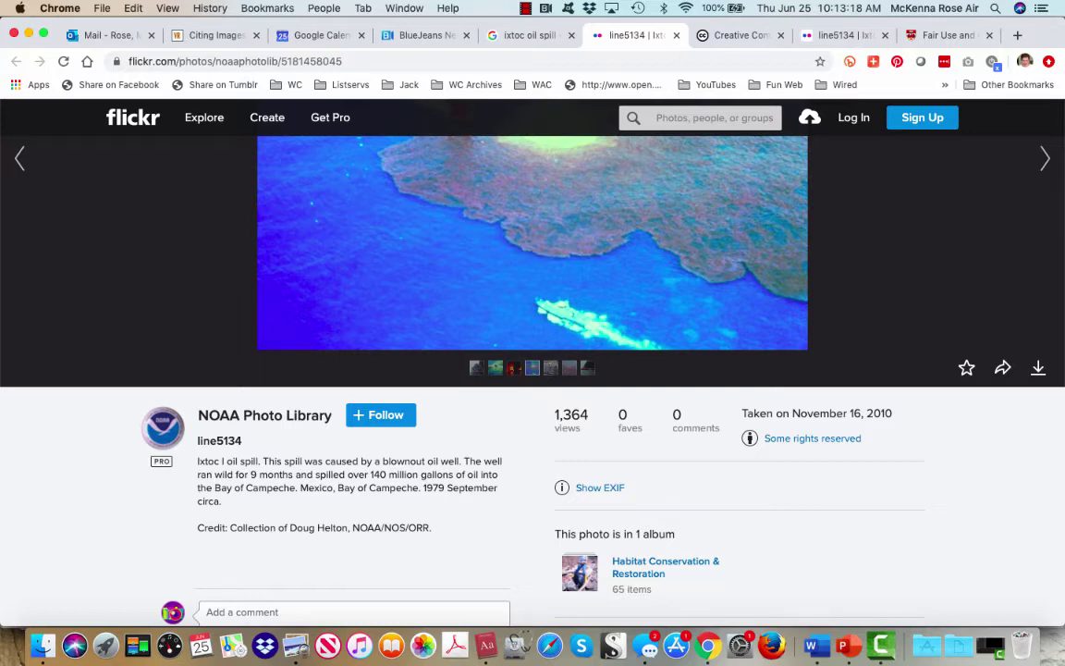
triple_click(348, 481)
left_click(349, 481)
Add the title "Ixtoc Oil Spill." after the name in the Word citation and italicize the title words.
key("super+Tab")
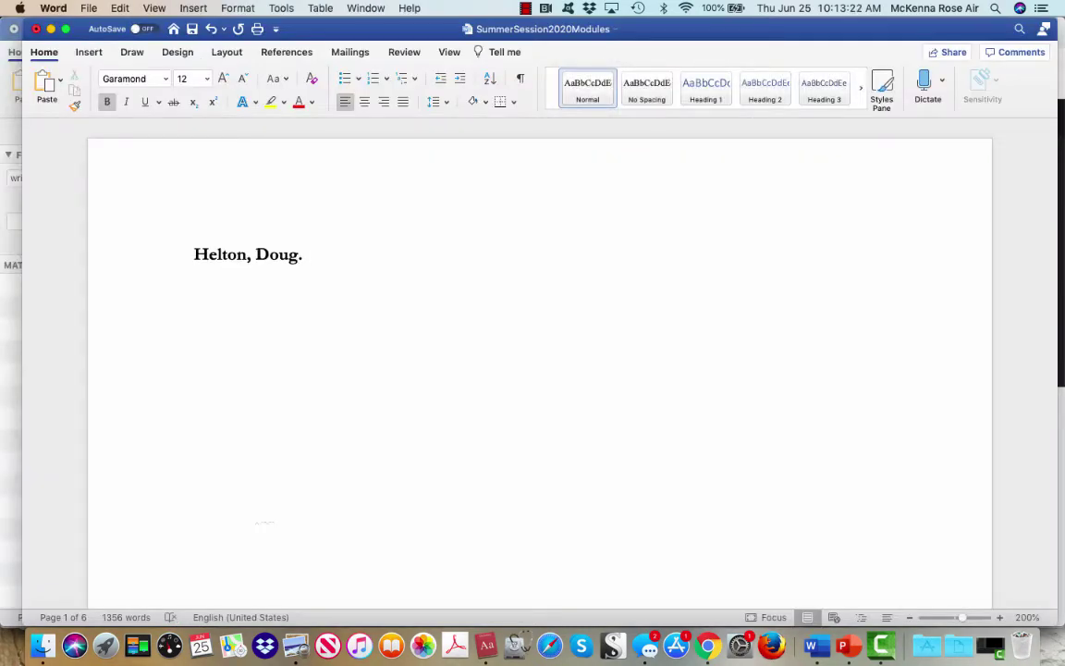
type("Ixtoc Oil ")
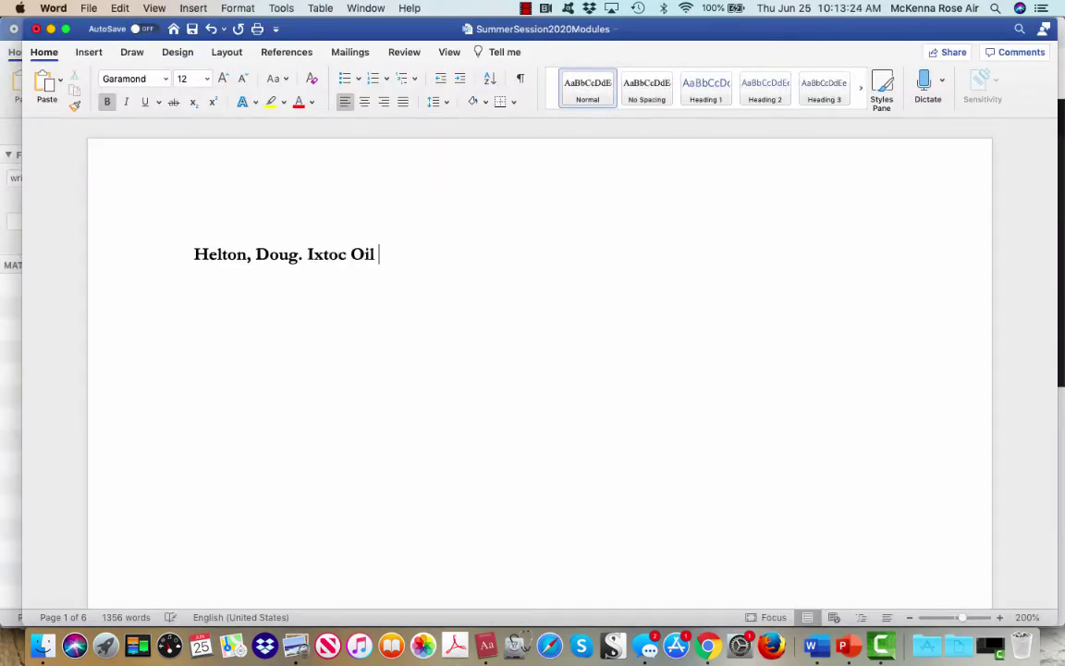
type("Spill")
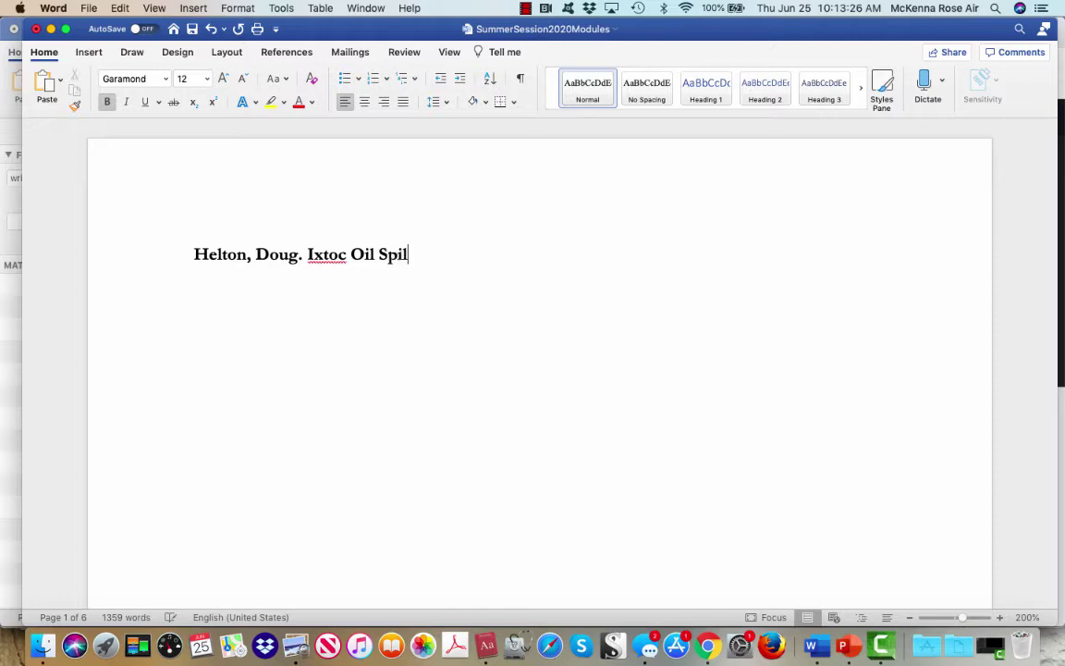
type(".")
left_click_drag(412, 255, 308, 255)
key("super+i")
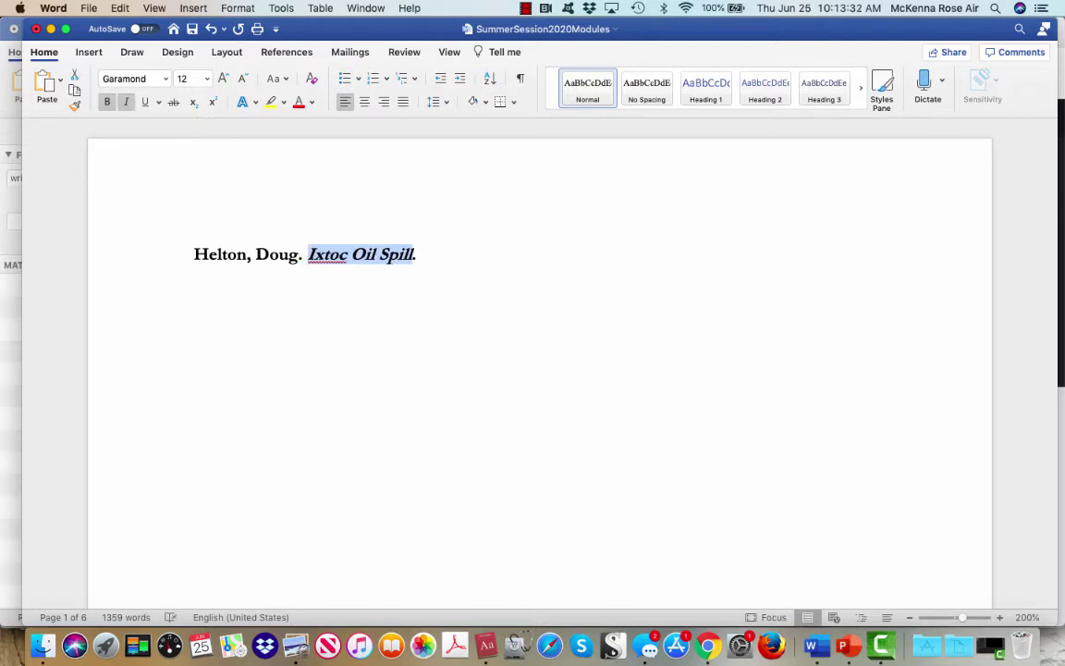
Check the year in the line5134 photo description and add "1979." after the title in the Word citation.
key("Right")
key("Right")
key("Right")
key("super+Tab")
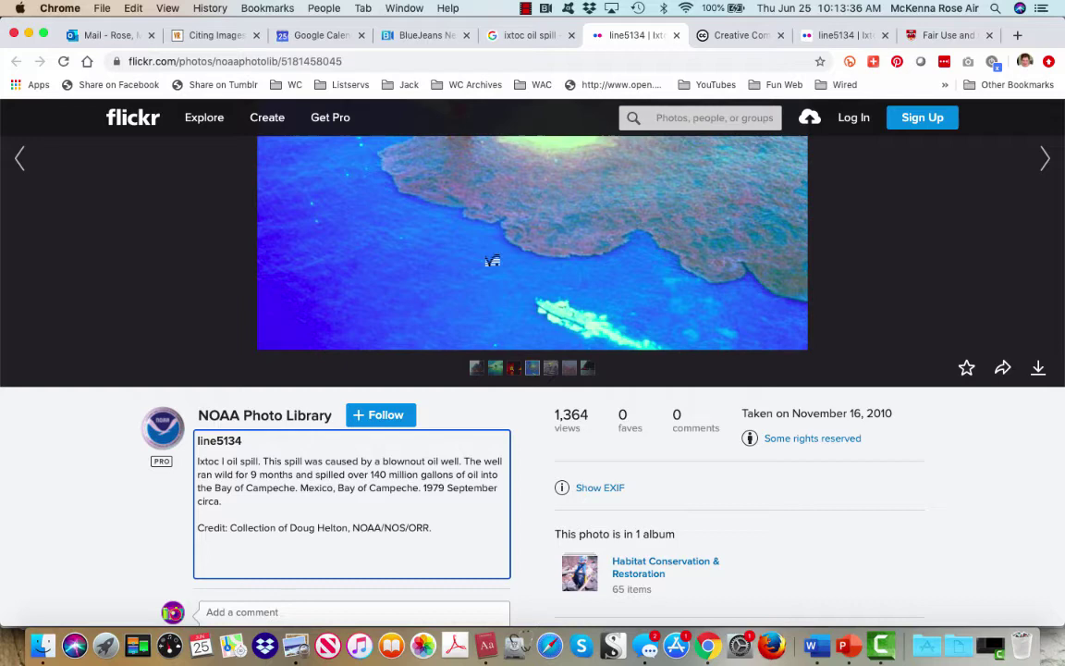
key("super+Tab")
type("1")
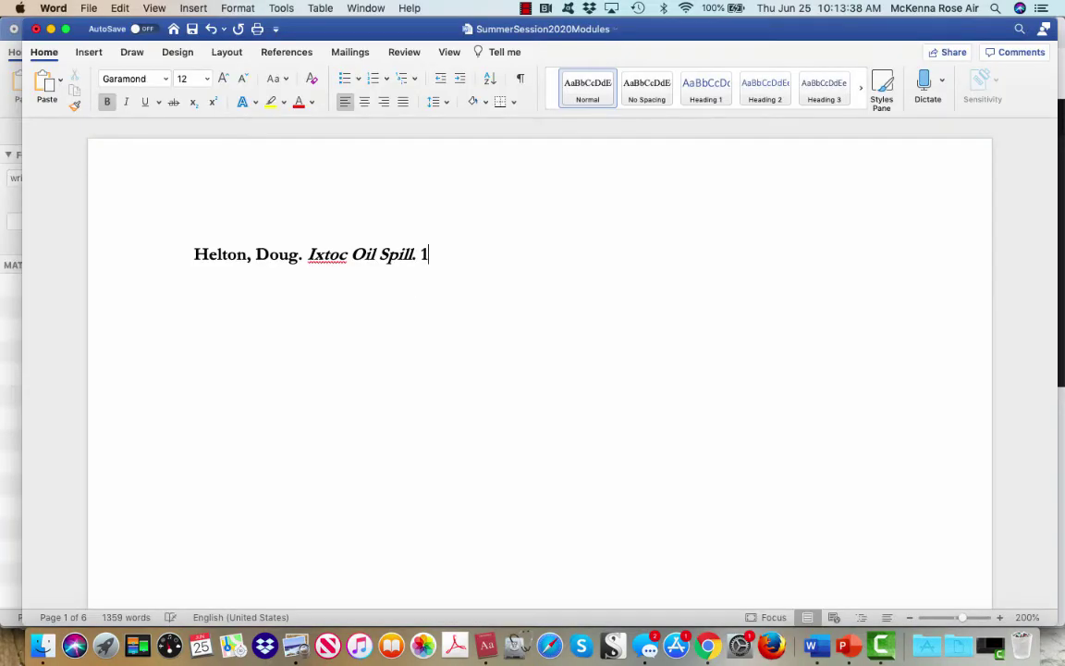
type("970")
key("BackSpace")
type("9.")
Examine the medium and holding institution part of the Fig. 4 Flickr Commons example against the Word citation.
key("super+Tab")
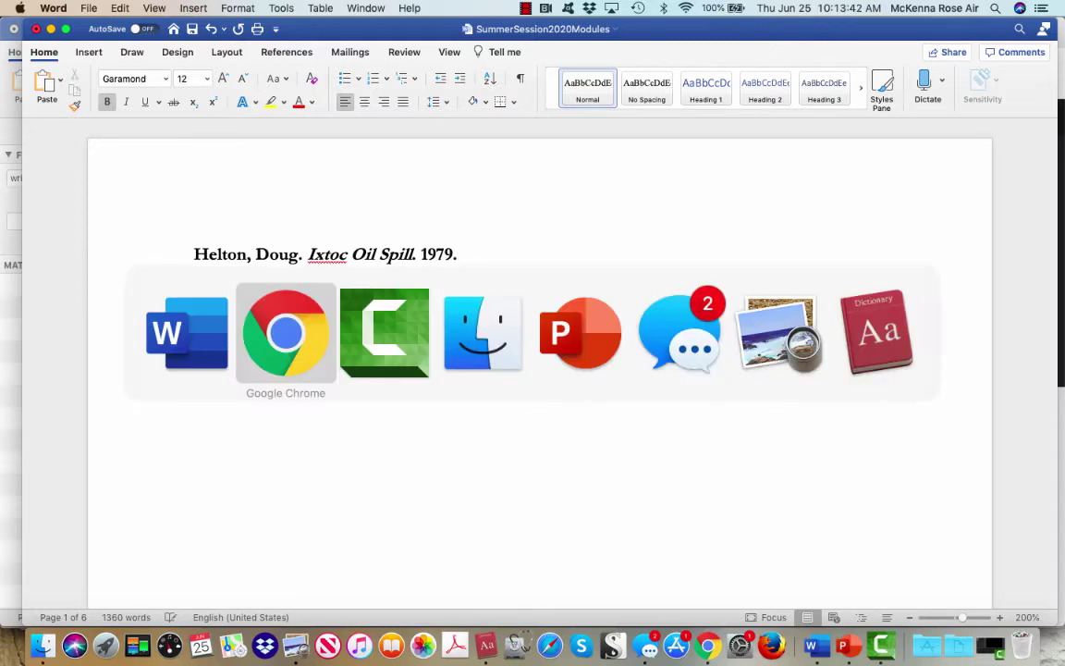
left_click(214, 35)
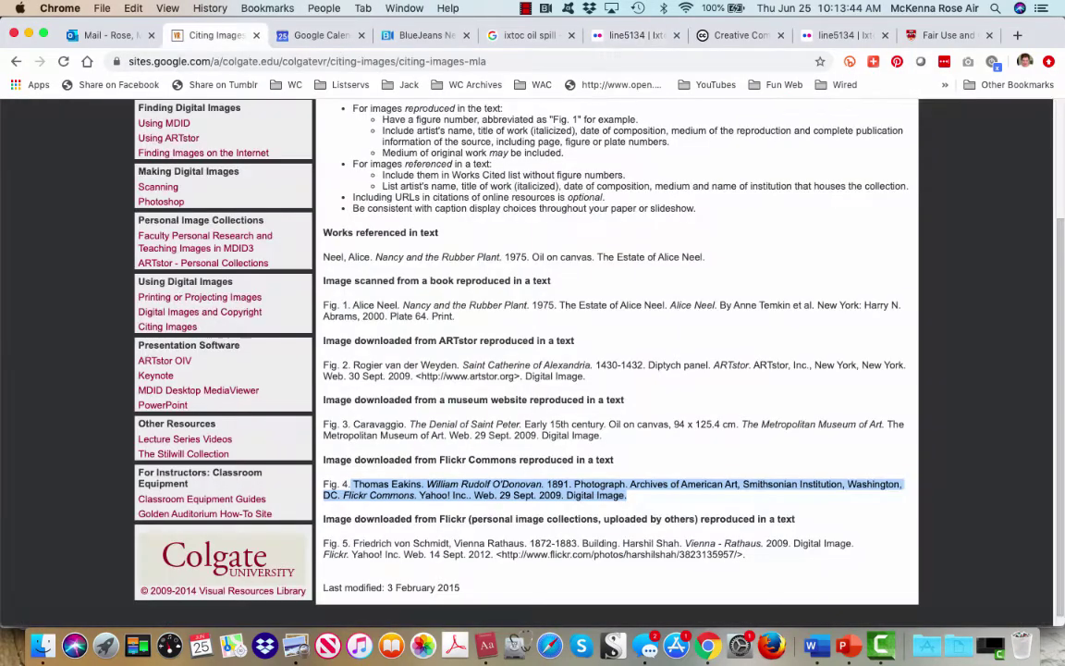
left_click(627, 495)
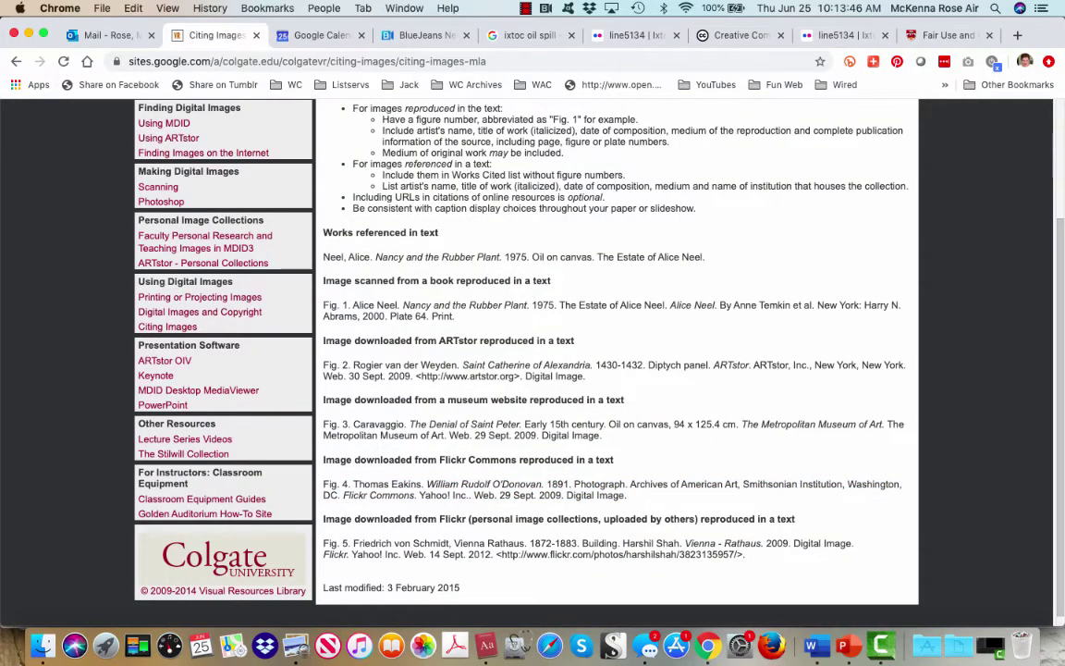
left_click_drag(574, 483, 899, 483)
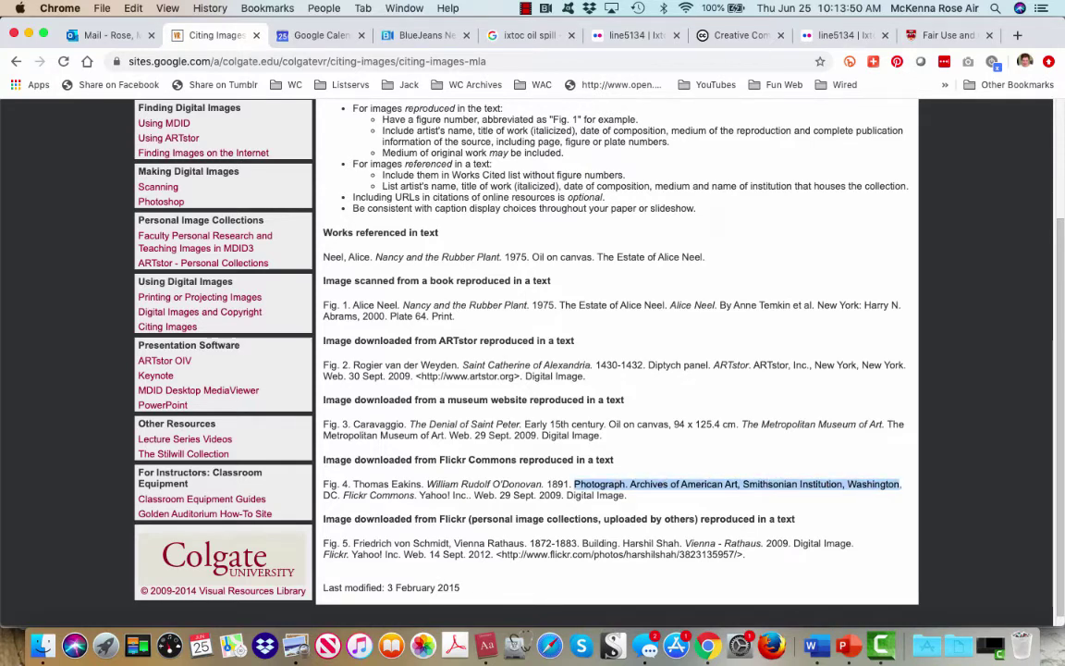
key("super+Tab")
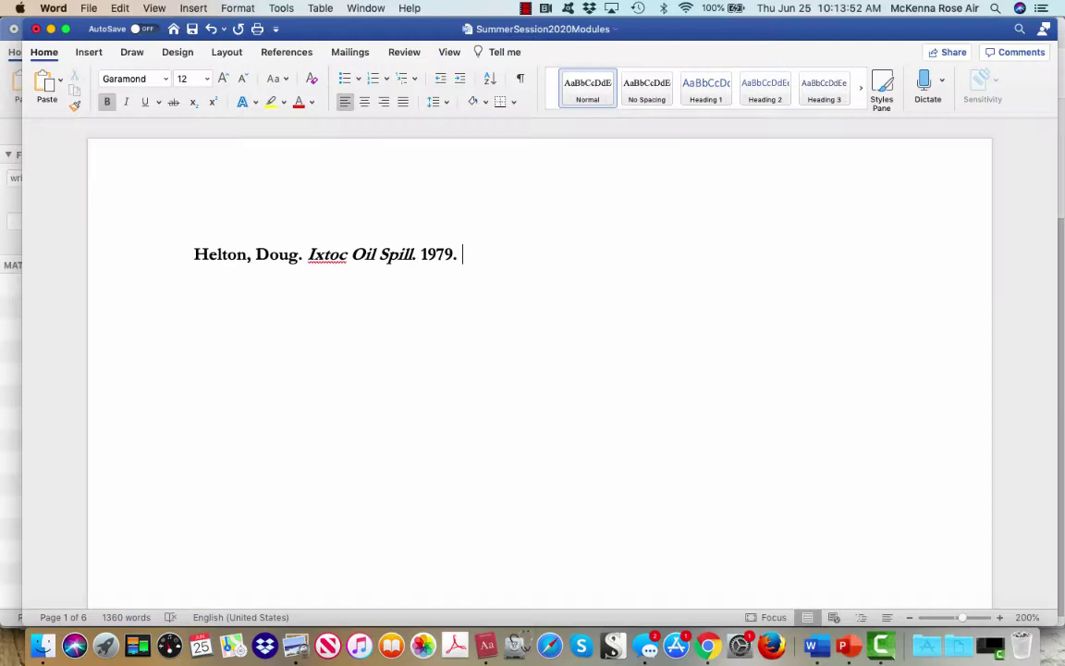
key("super+Tab")
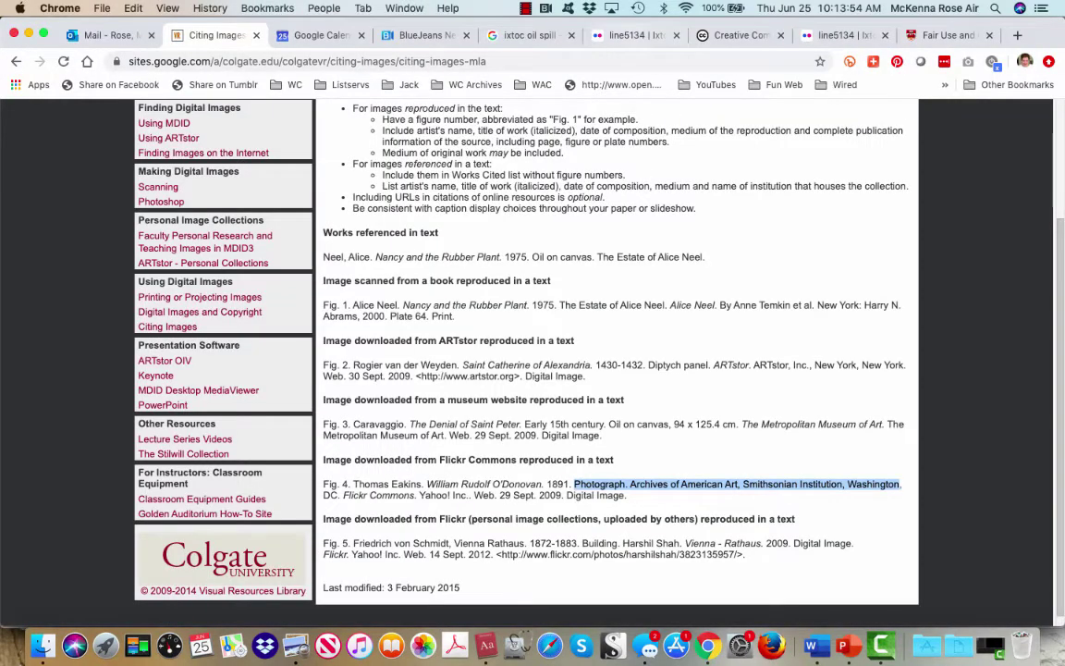
Copy "NOAA Photo Library" from the line5134 photo page into the Word citation after the year, matching the destination formatting.
left_click(628, 35)
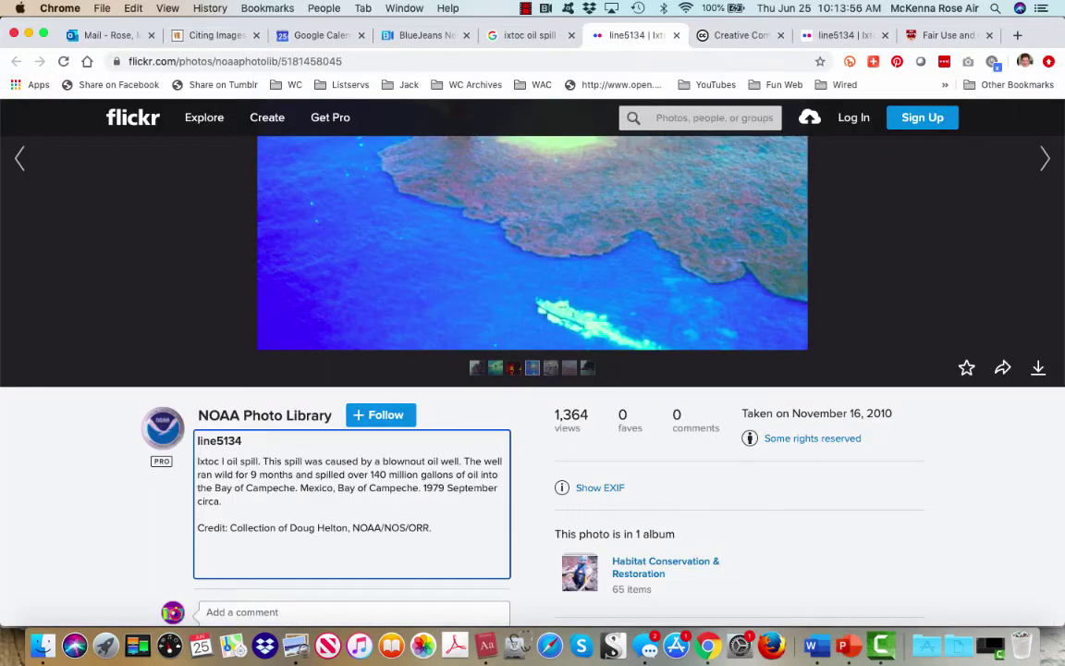
left_click_drag(197, 416, 332, 416)
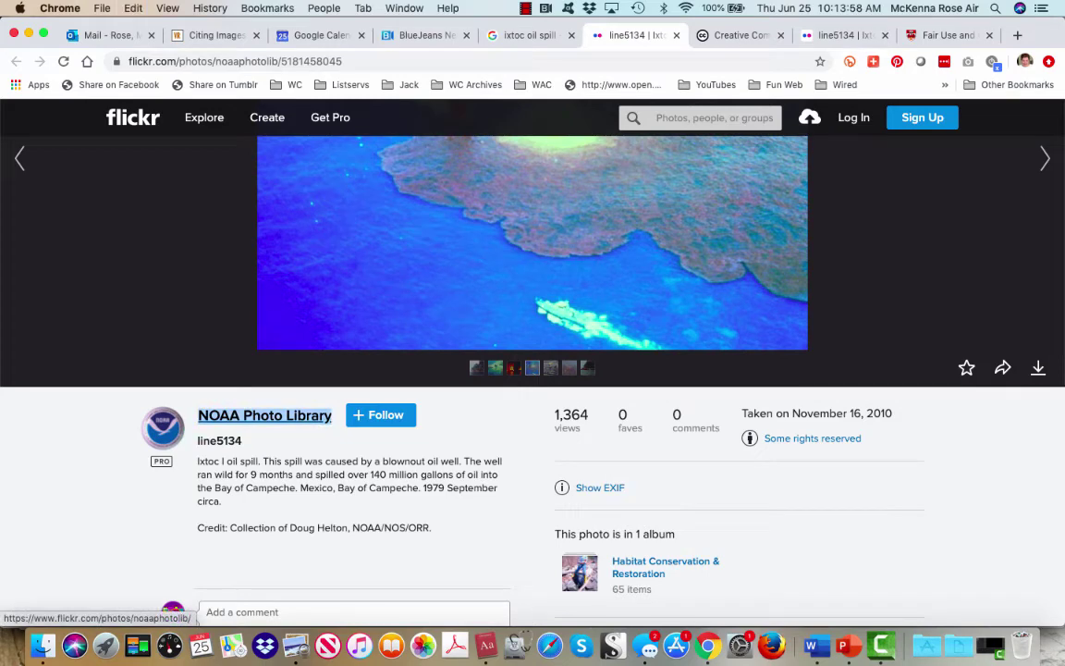
key("super+c")
key("super+Tab")
key("super+v")
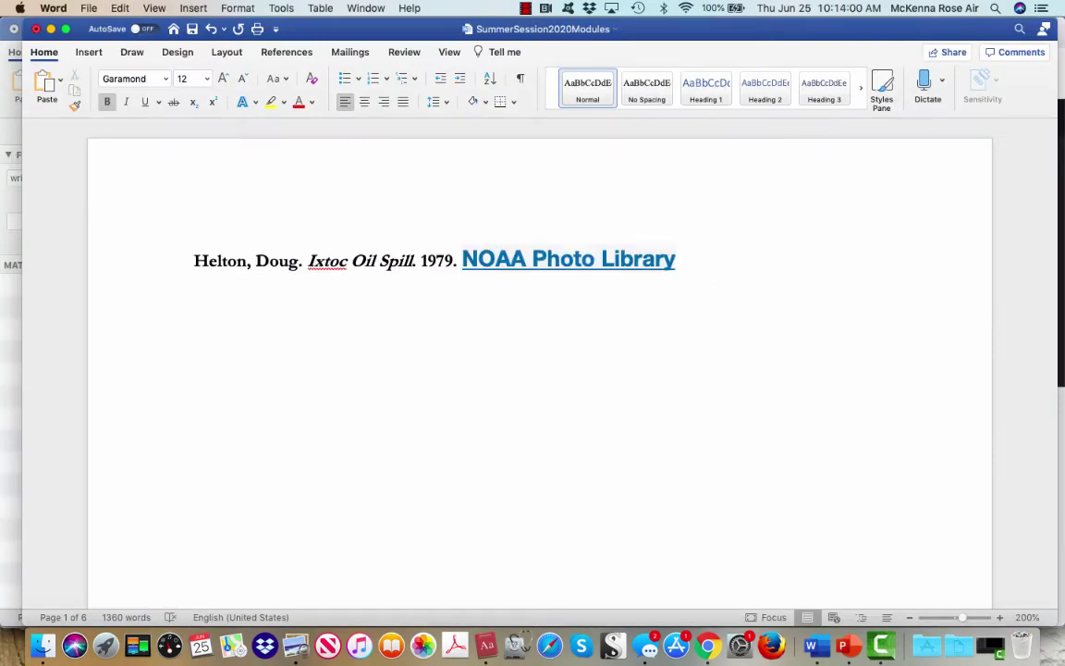
left_click(690, 282)
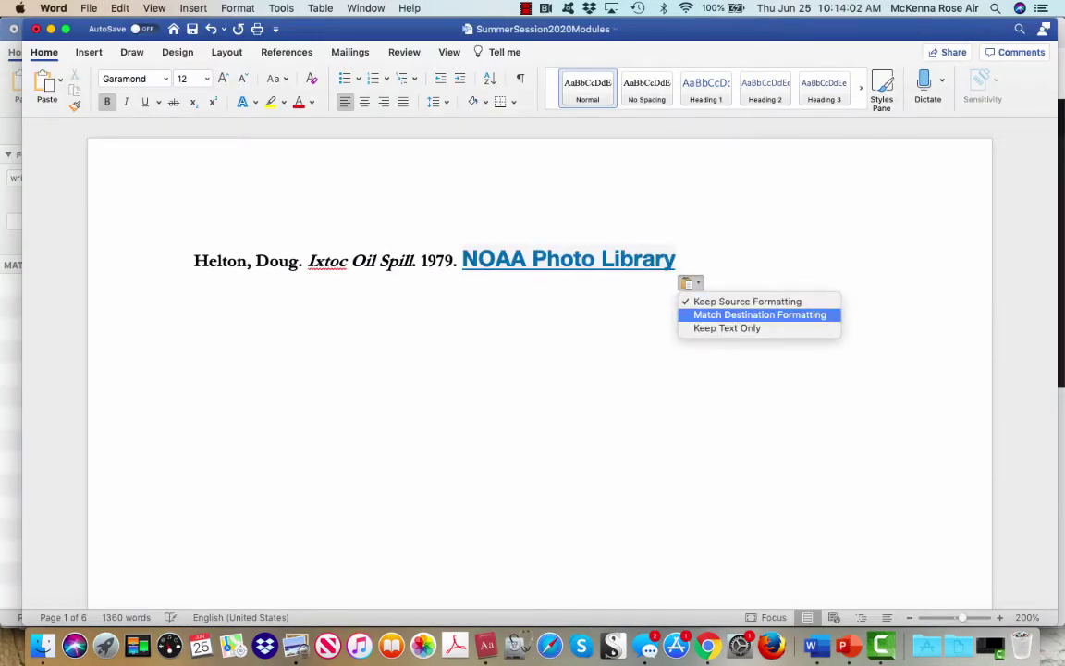
key("Return")
Remove the hyperlink from "NOAA Photo Library" in the citation and end it with a period.
key("shift+Left")
key("shift+Left")
key("shift+Left")
key("shift+Left")
key("shift+Left")
key("shift+Left")
key("shift+Left")
key("shift+Left")
key("shift+Left")
key("shift+Left")
key("shift+Left")
key("shift+Left")
key("shift+Left")
key("shift+Left")
key("shift+Left")
key("shift+Left")
key("shift+Left")
key("shift+Left")
key("shift+Left")
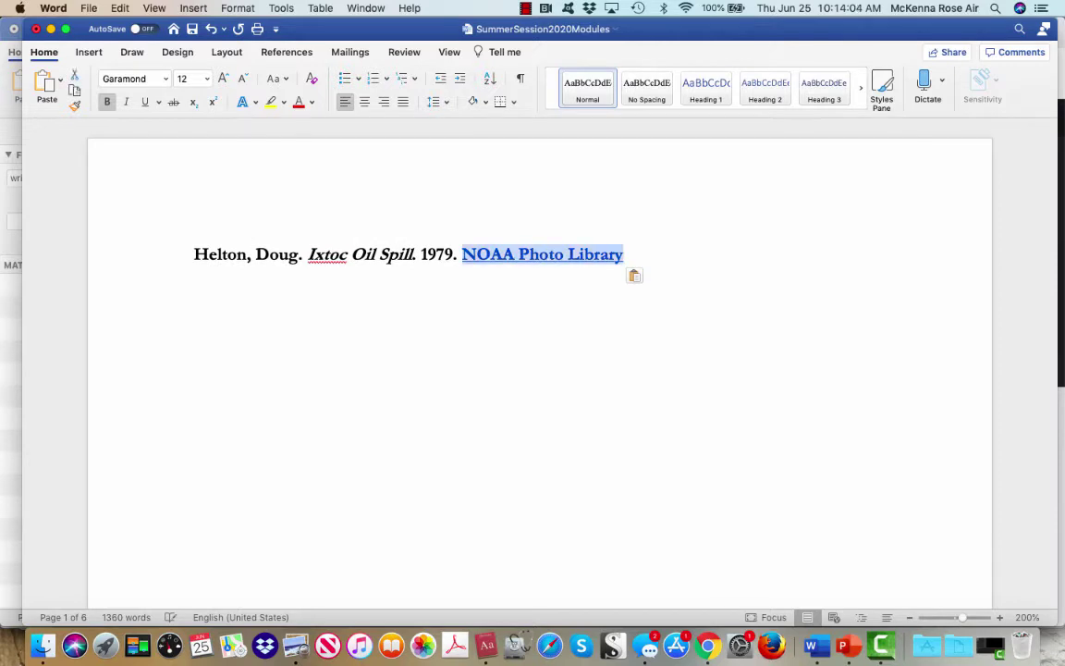
key("super+k")
left_click(395, 354)
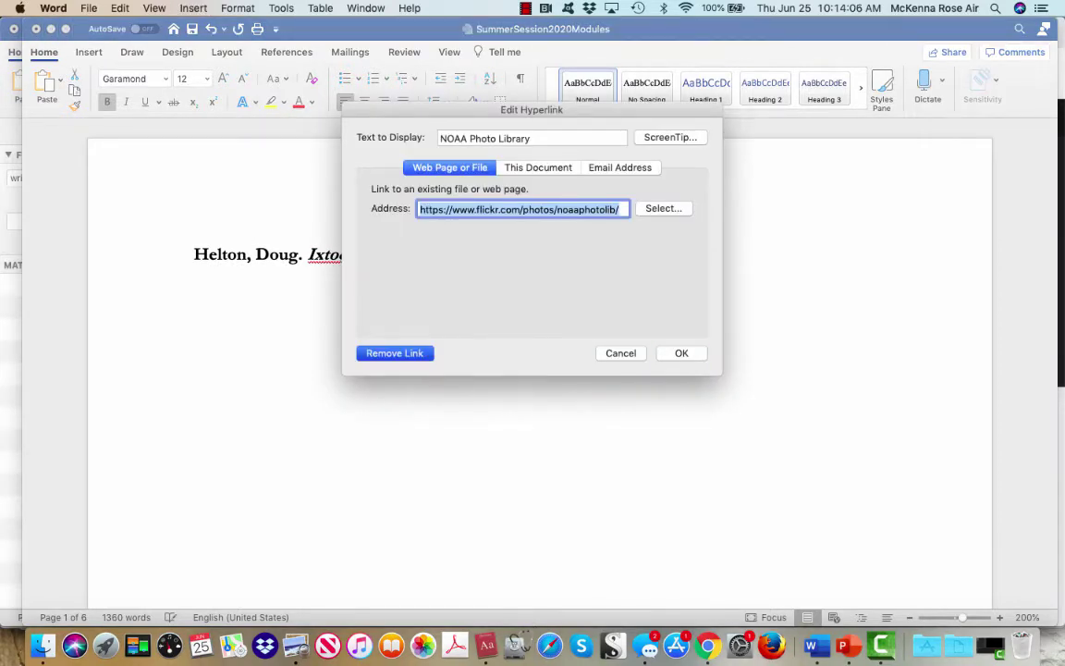
left_click(625, 254)
type(". 1979. NOAA Photo Library.")
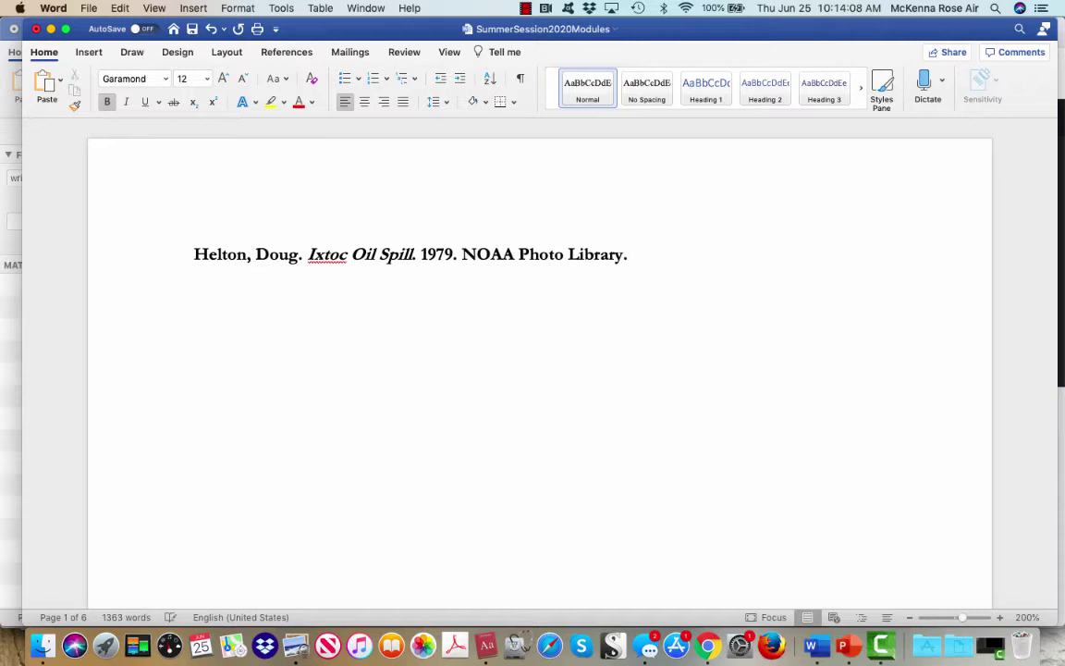
Add "Flikr" after "NOAA Photo Library." in the citation and italicize it.
key("super+Tab")
key("super+Tab")
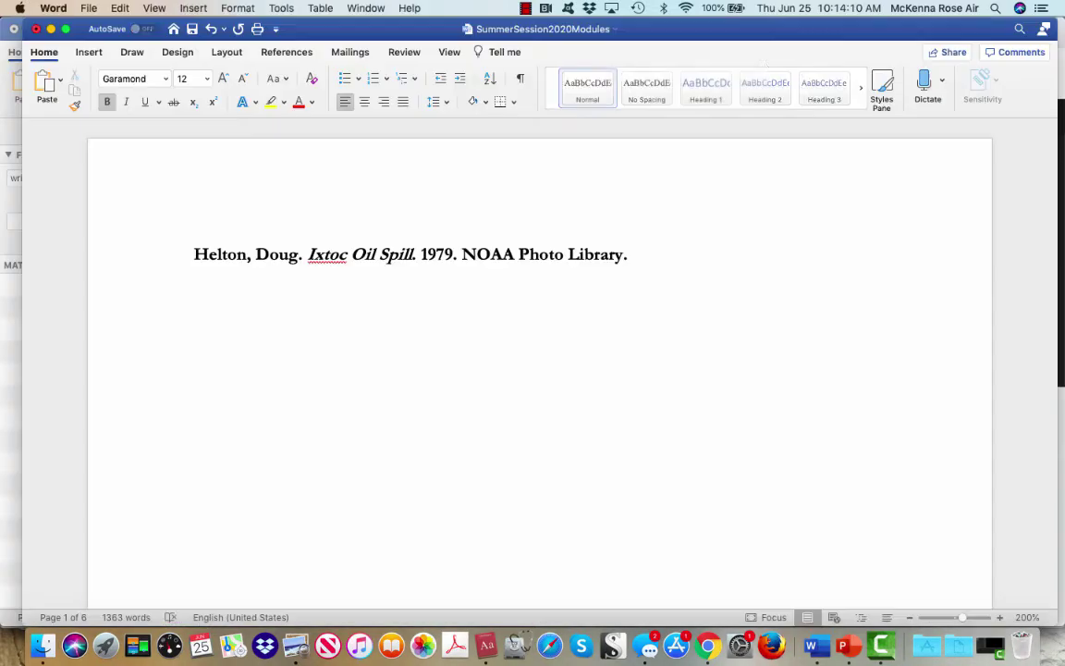
left_click_drag(462, 254, 625, 254)
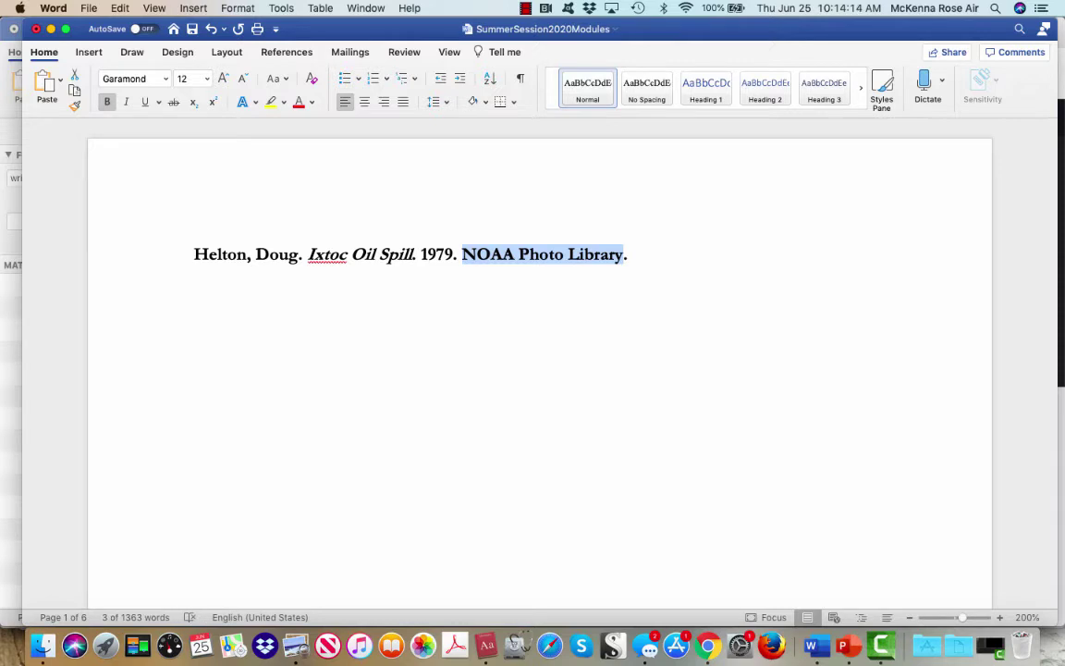
left_click(634, 254)
type("Flikr")
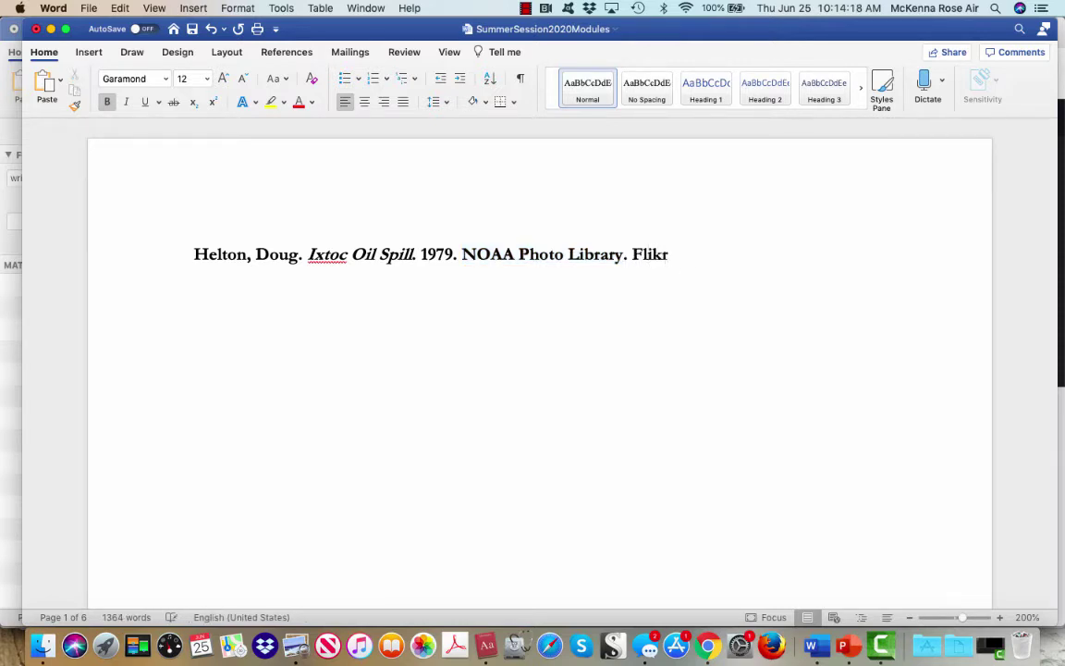
key("shift+Left")
key("shift+Left")
key("shift+Left")
key("shift+Left")
key("shift+Left")
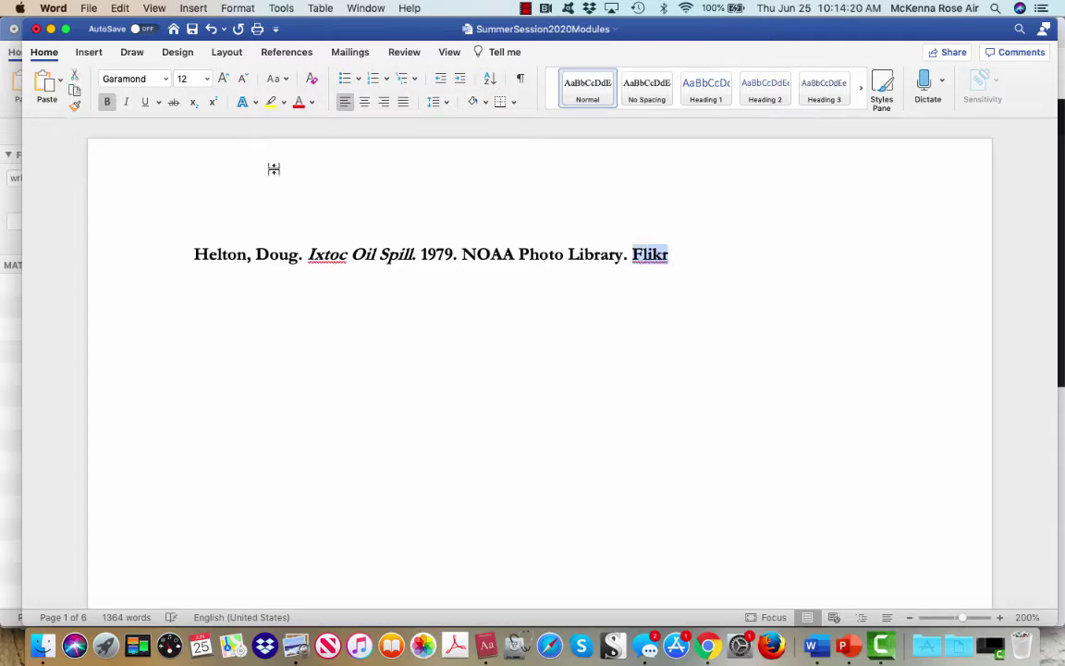
key("super+i")
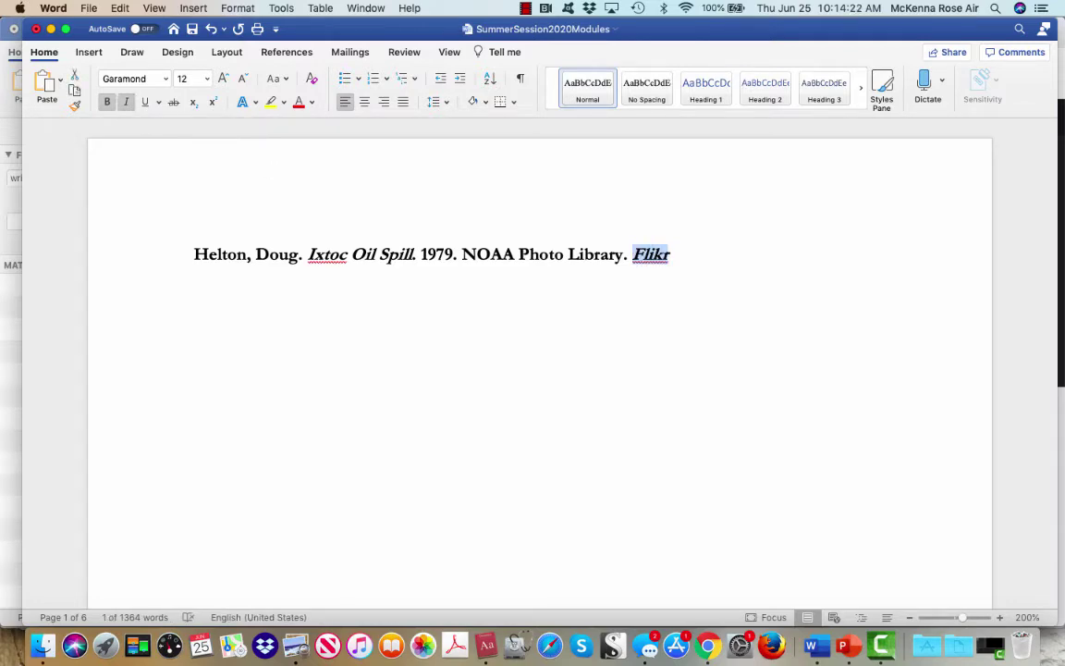
Check the website name in the Flickr Commons example and extend the italic source name to "Flikr Commons" in the Word citation.
key("super+Tab")
key("super+2")
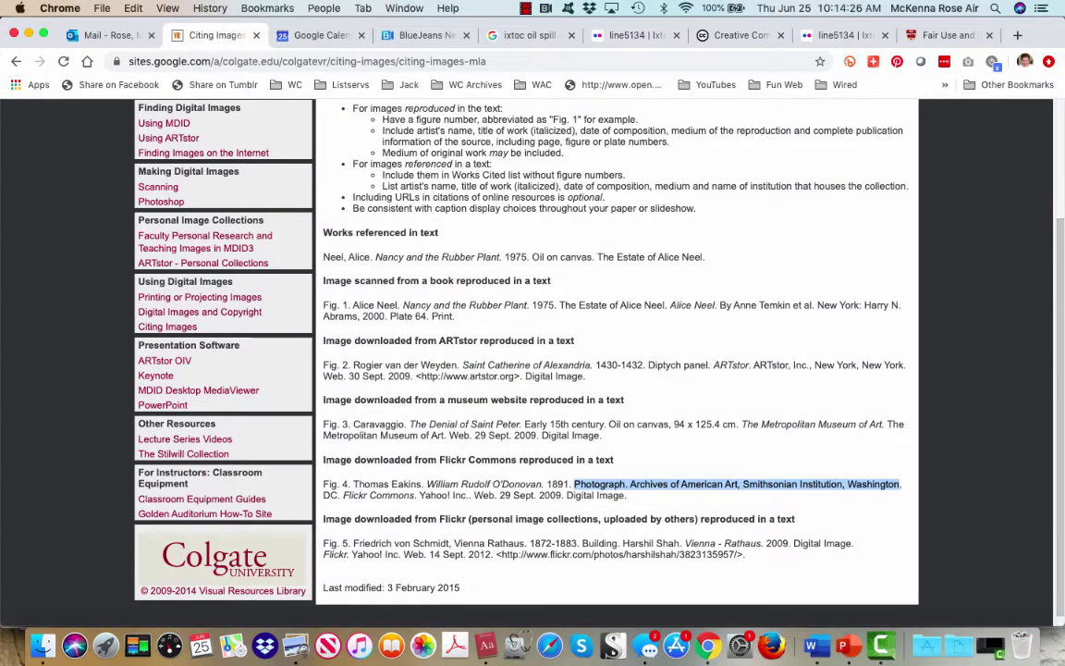
key("super+Tab")
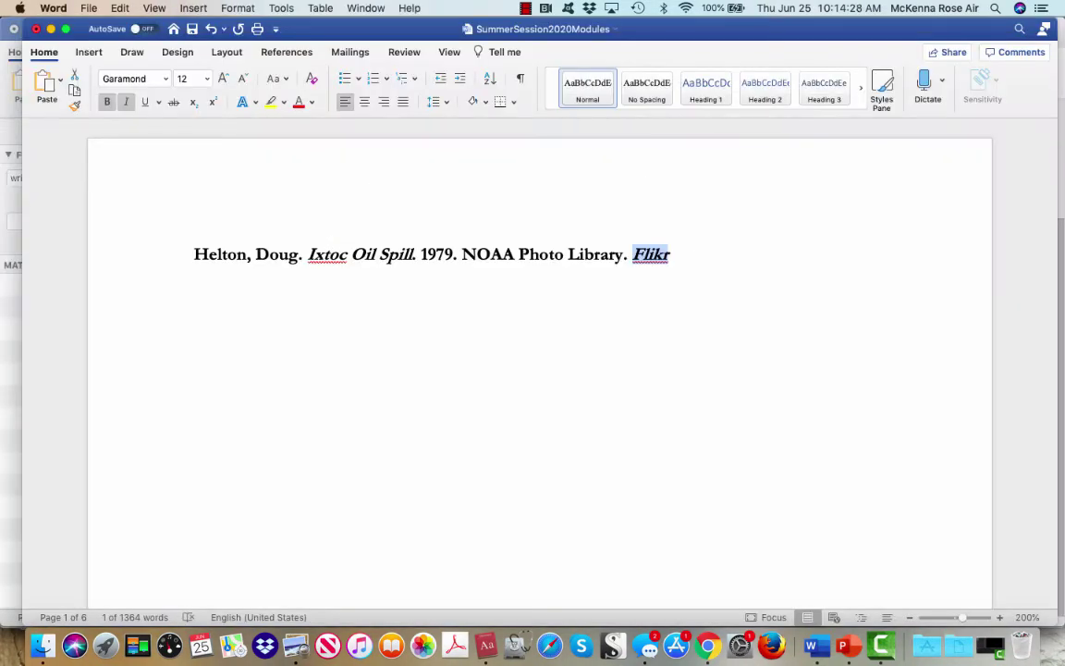
key("Right")
type("Co")
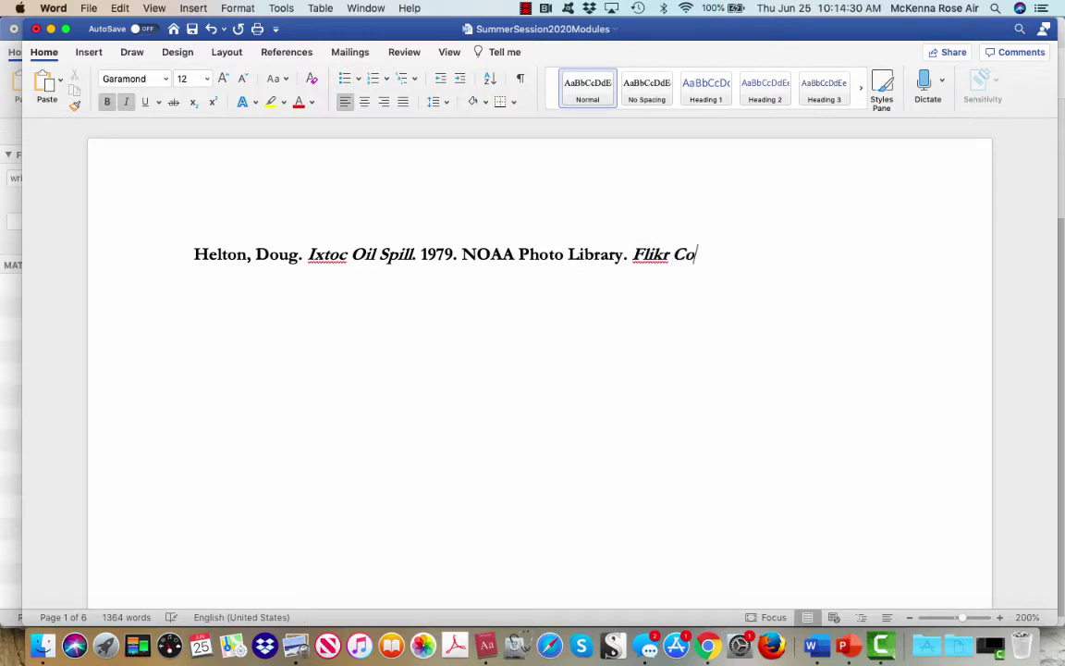
type("mmons")
Add a period after "Flikr Commons" and paste "Web. 29 Sept. 2009. Digital Image" from the Fig. 4 example, matching the destination formatting.
key("super+Tab")
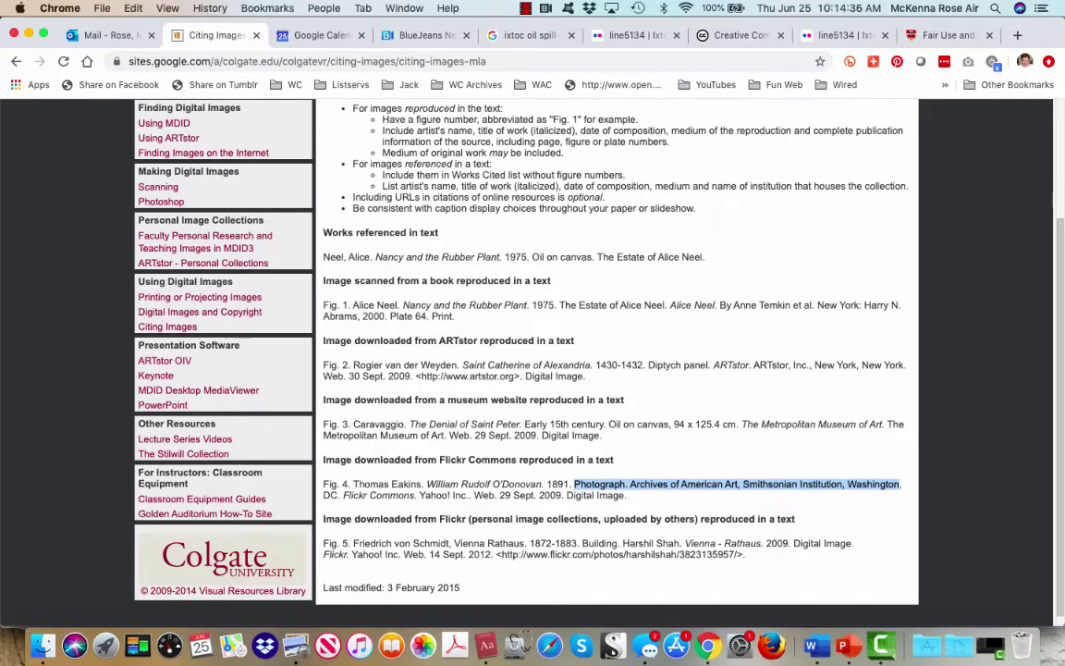
left_click_drag(561, 495, 499, 496)
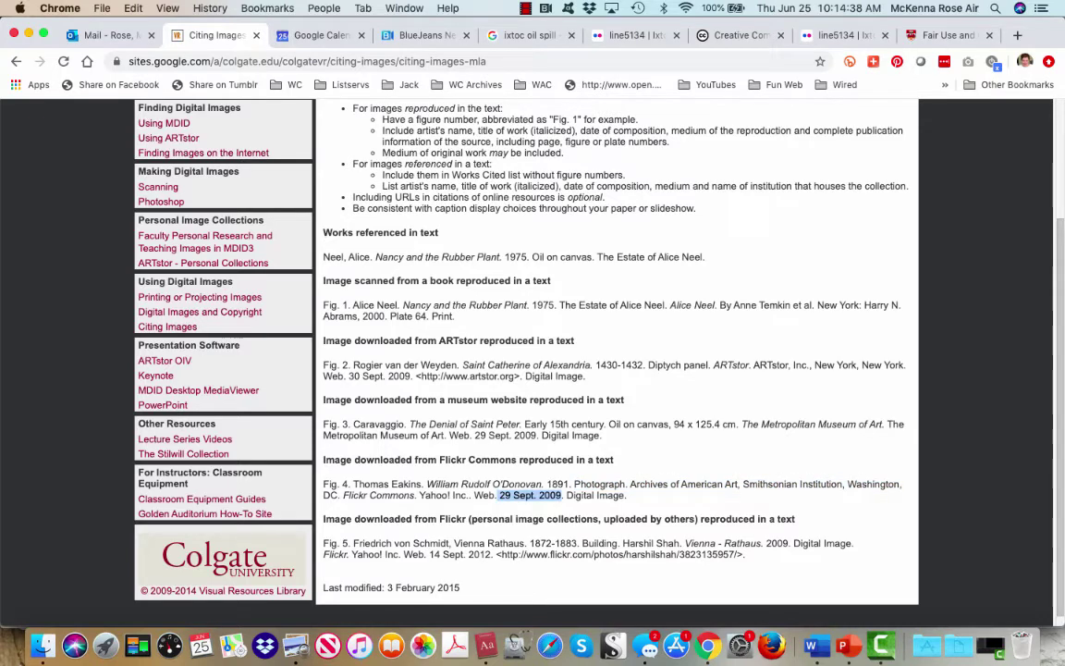
left_click_drag(625, 494, 474, 495)
key("super+c")
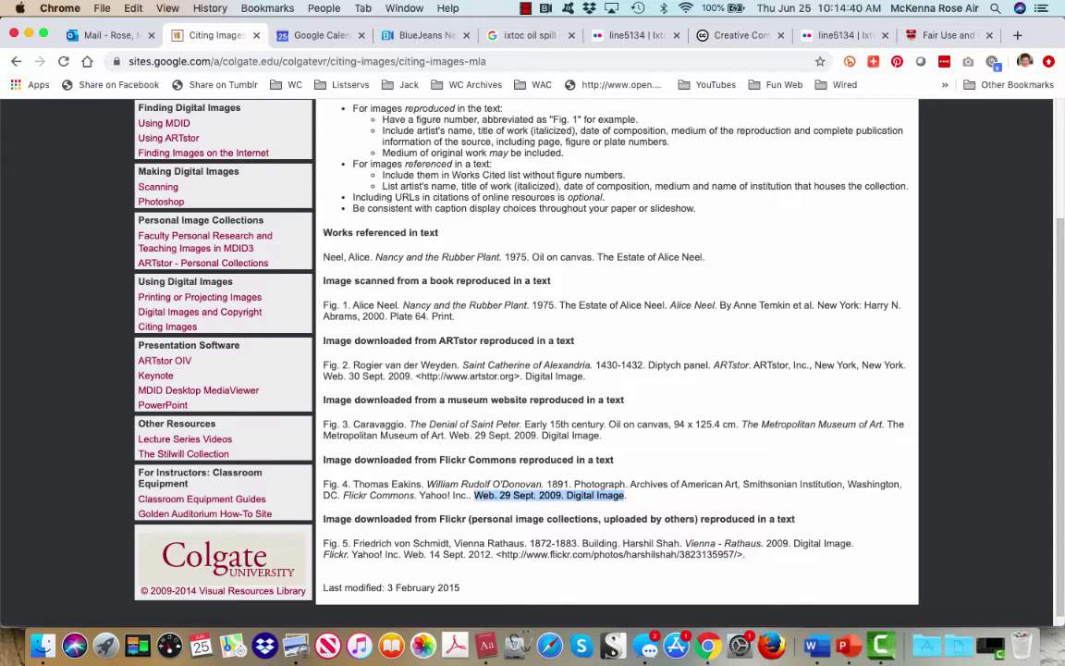
key("super+Tab")
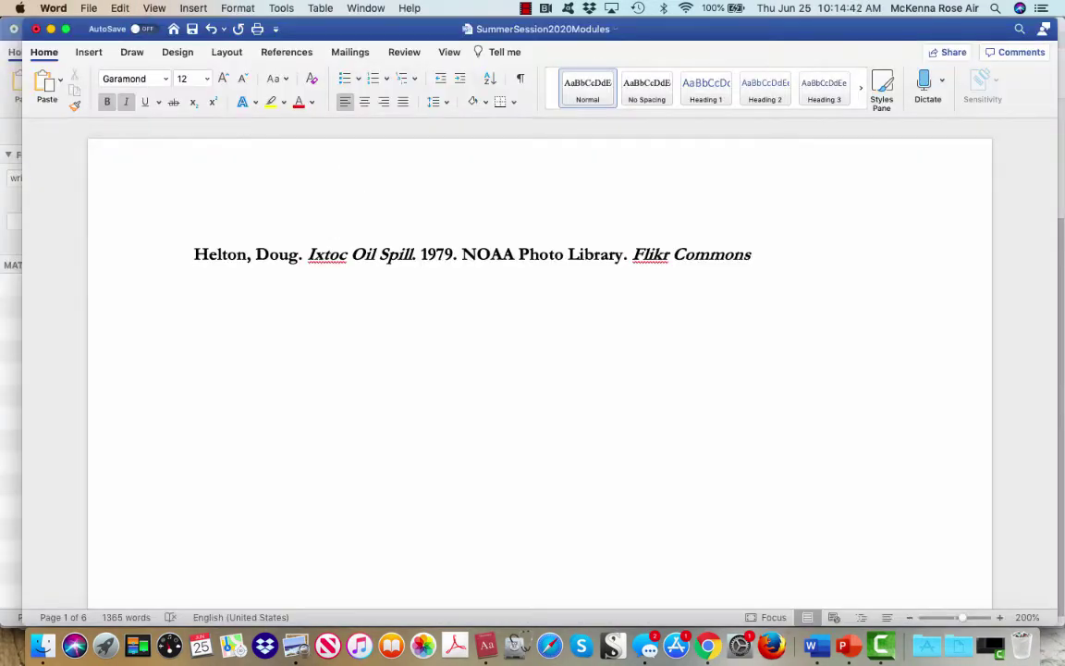
type(".")
key("super+v")
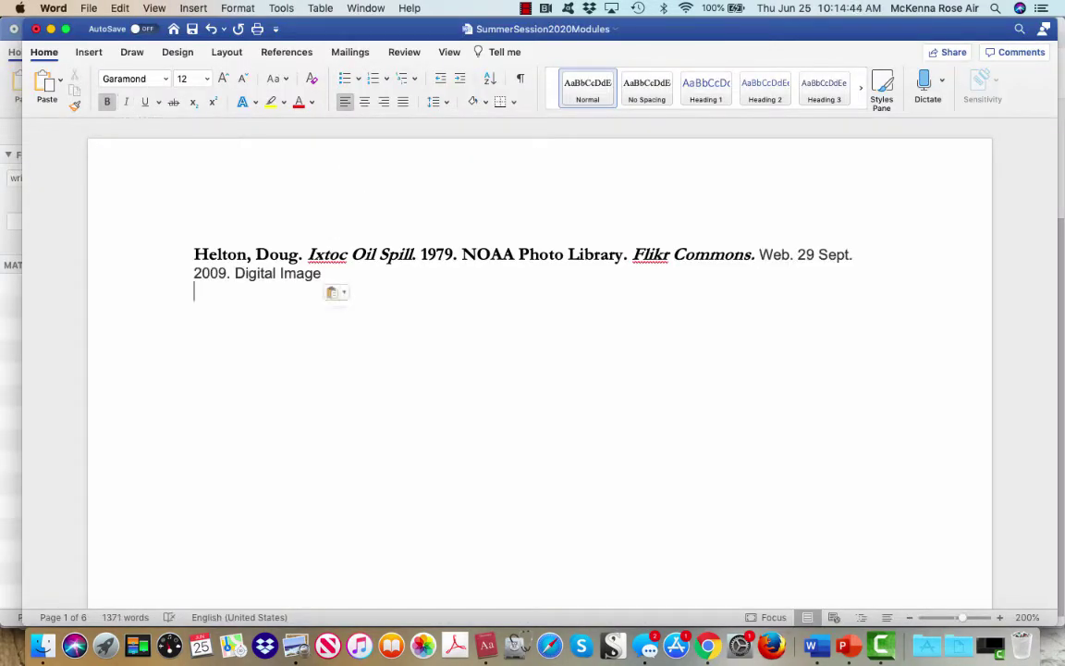
left_click(335, 292)
left_click(405, 323)
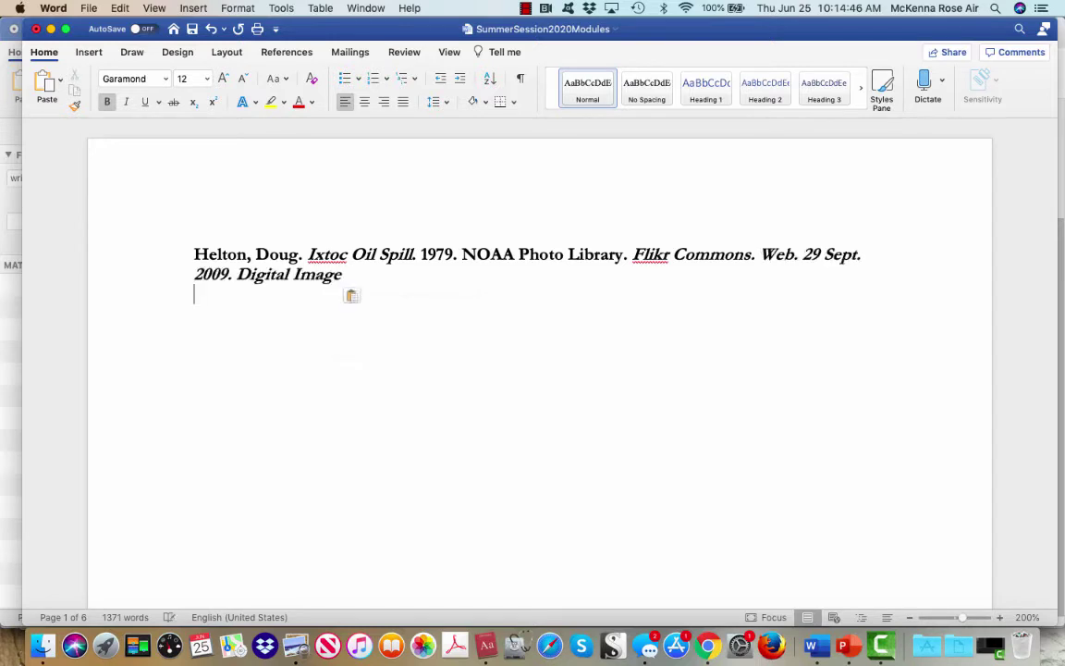
Remove the italics from "Web. 29 Sept. 2009. Digital Image" and the bold from the entire citation.
key("shift+alt+Left")
key("shift+alt+Left")
key("shift+alt+Left")
key("shift+alt+Left")
key("shift+alt+Left")
key("shift+alt+Left")
key("shift+alt+Left")
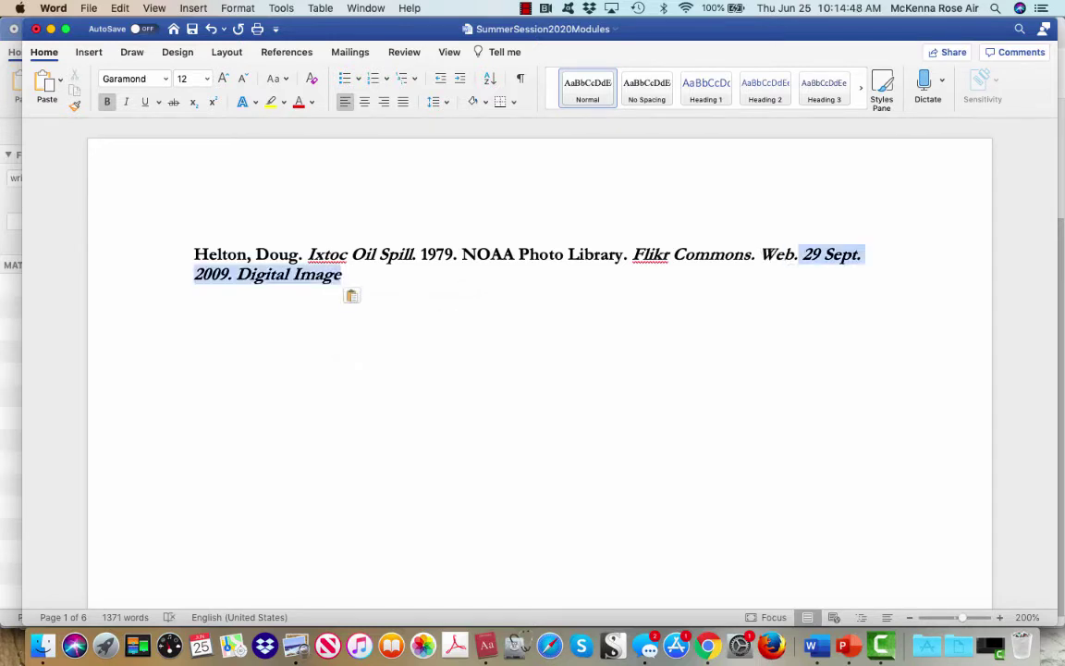
key("super+i")
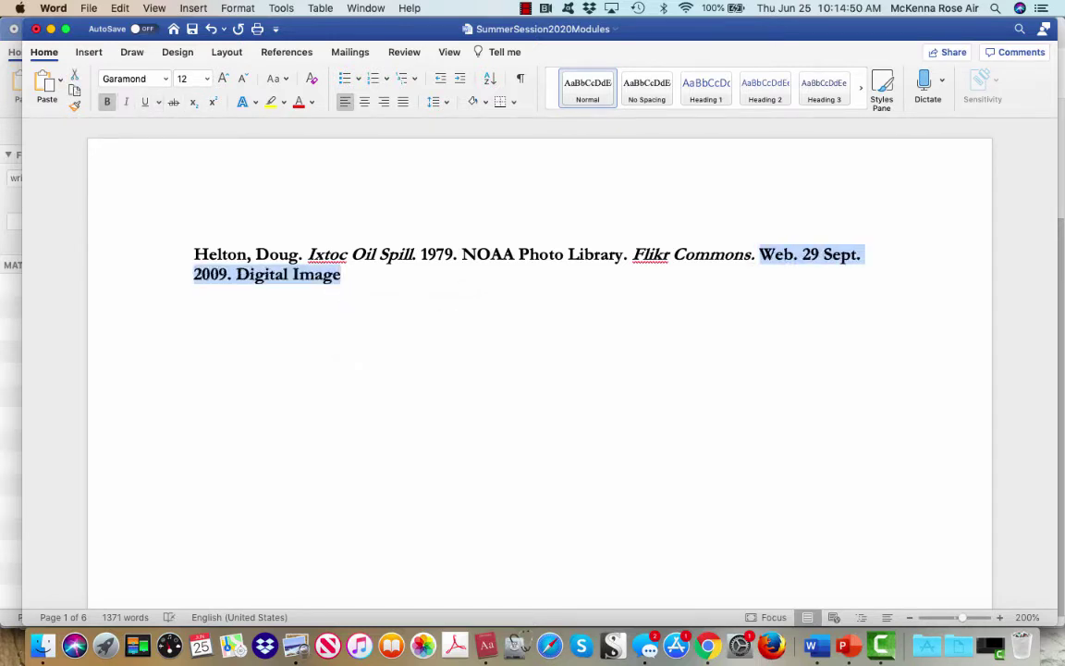
key("shift+alt+Up")
key("super+b")
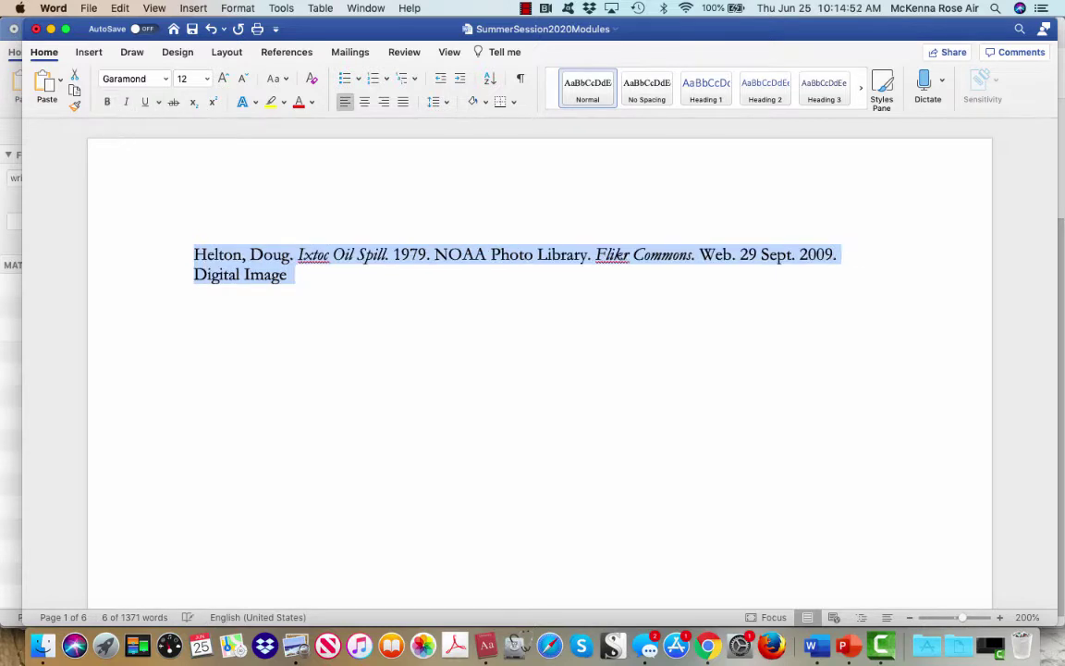
left_click(407, 318)
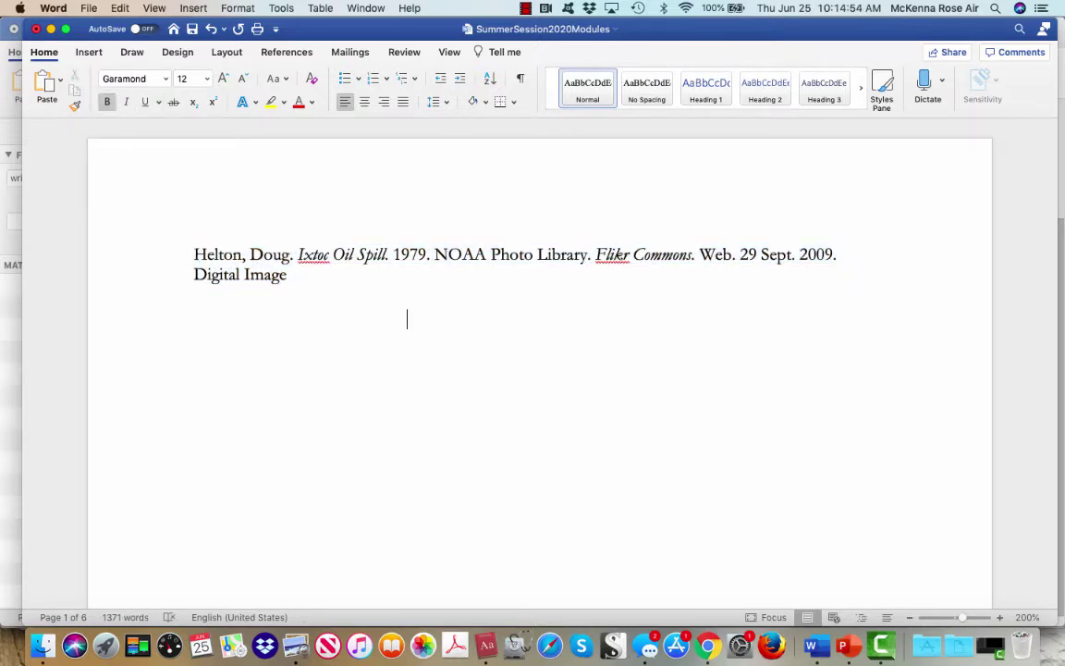
Change the citation's access date to 25 June 2020 and add a period after "Digital Image".
double_click(749, 254)
type("5")
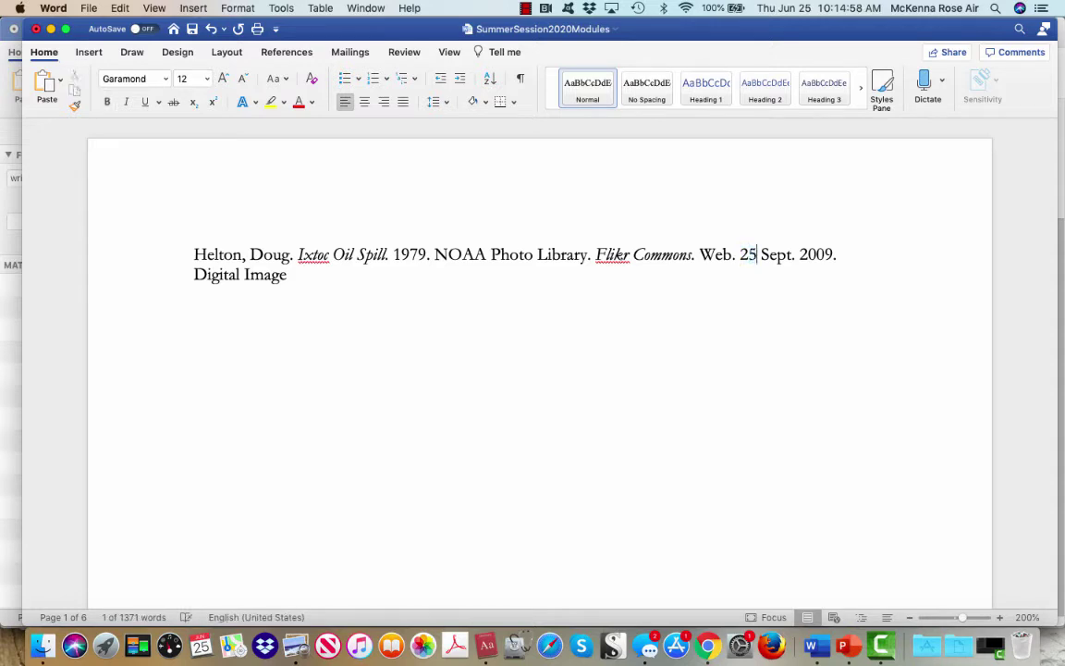
left_click(835, 254)
key("BackSpace")
key("BackSpace")
key("BackSpace")
key("BackSpace")
key("BackSpace")
key("BackSpace")
key("BackSpace")
key("BackSpace")
key("BackSpace")
key("BackSpace")
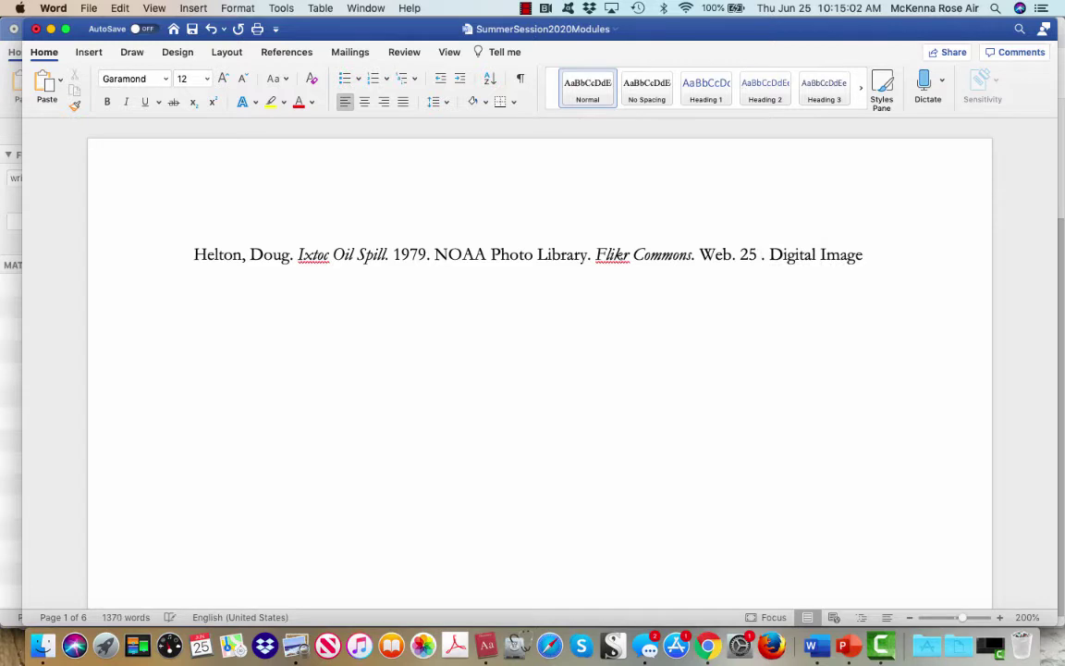
type("June")
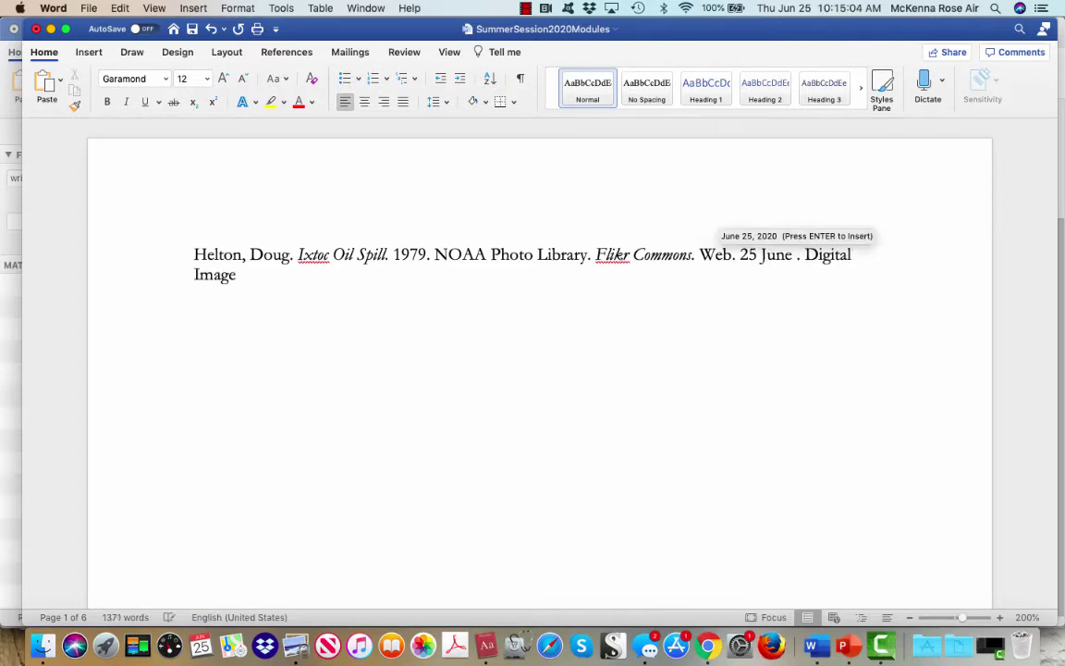
type(" 2020")
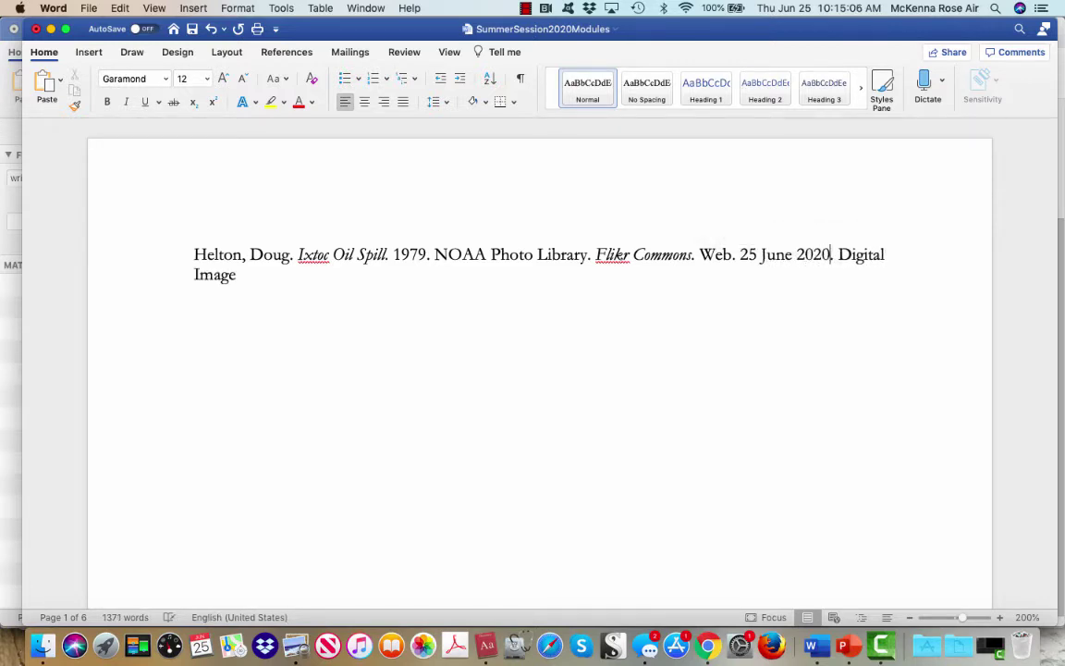
left_click(237, 275)
type(".")
Try to format the citation with a 0.5" hanging indent and double line spacing.
left_click_drag(250, 284, 194, 254)
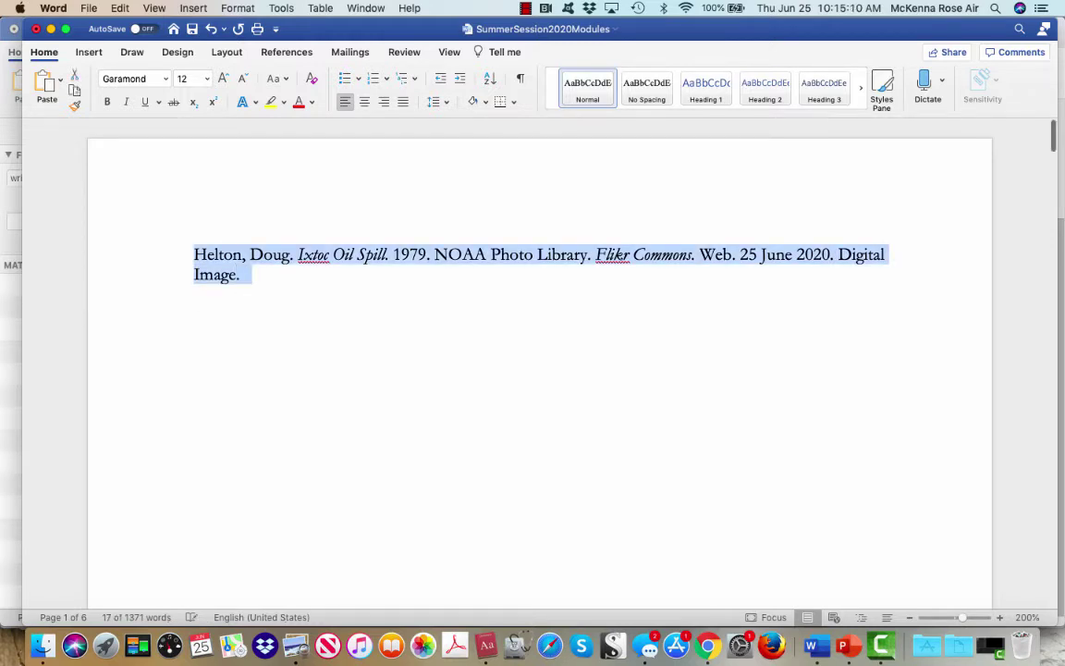
right_click(229, 284)
left_click(272, 421)
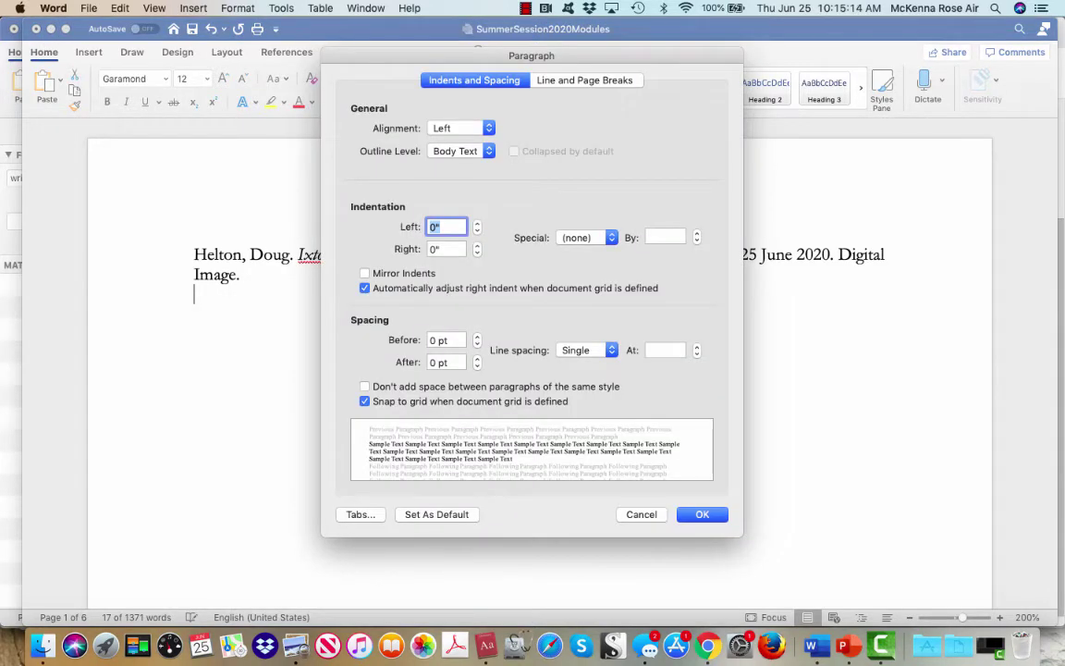
left_click(586, 237)
left_click(581, 262)
left_click(586, 350)
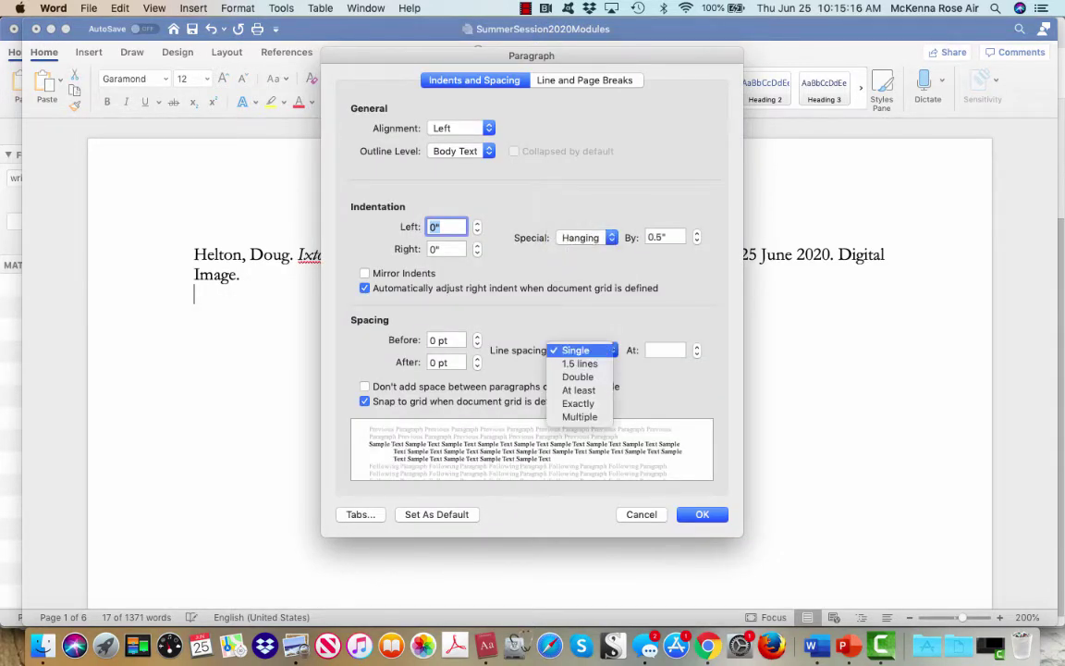
left_click(578, 377)
key("Return")
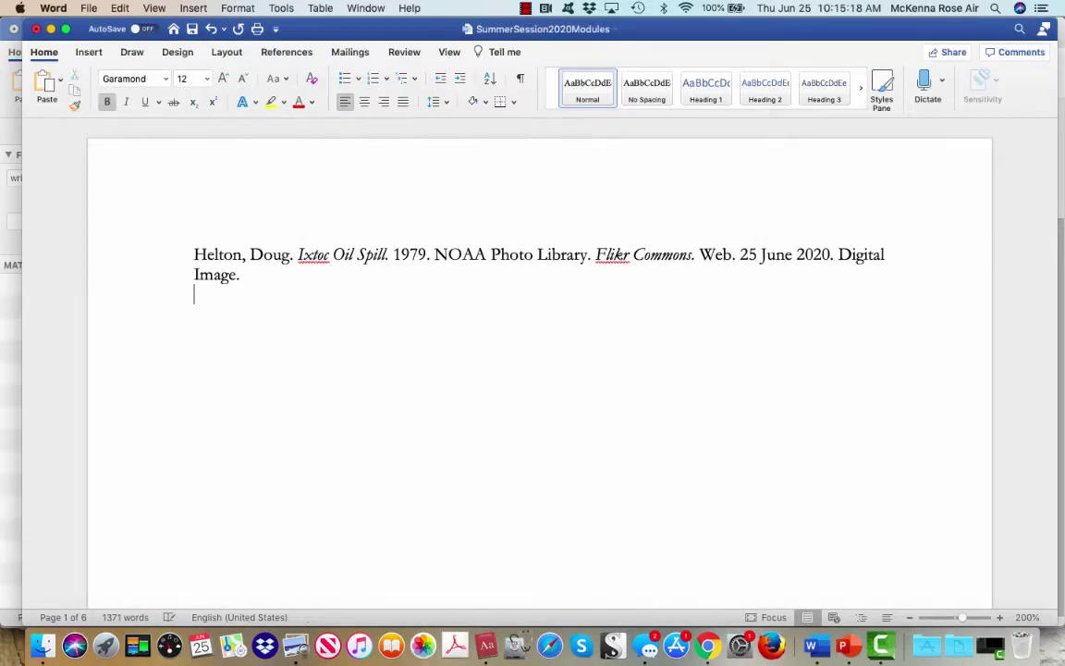
Reselect the whole citation paragraph and apply a 0.5" hanging indent with double line spacing.
triple_click(235, 270)
right_click(235, 270)
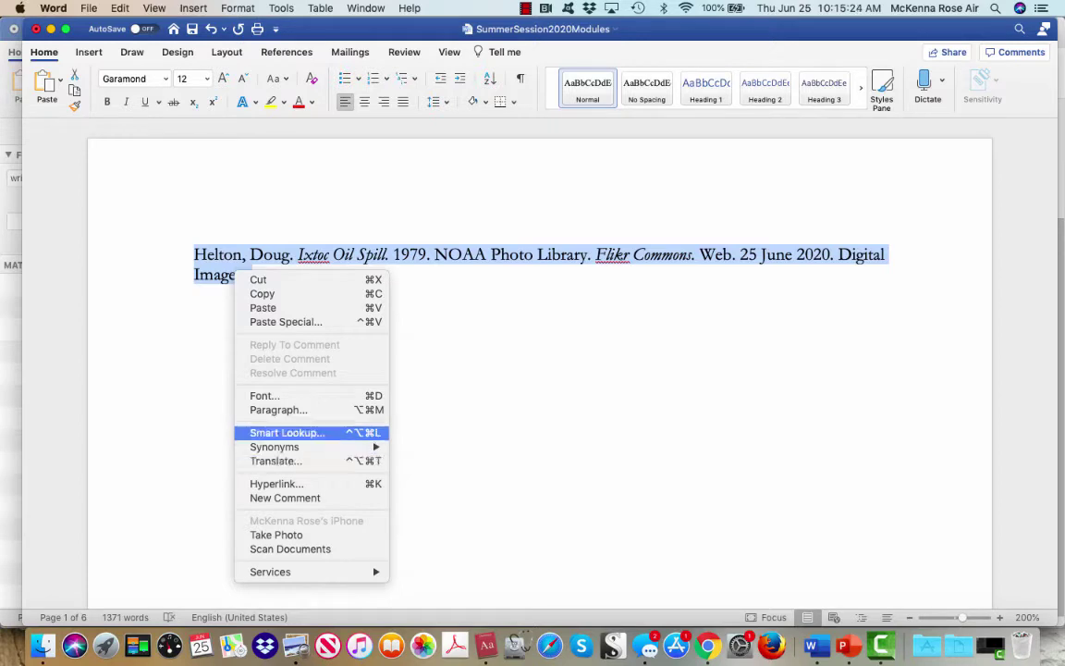
left_click(278, 409)
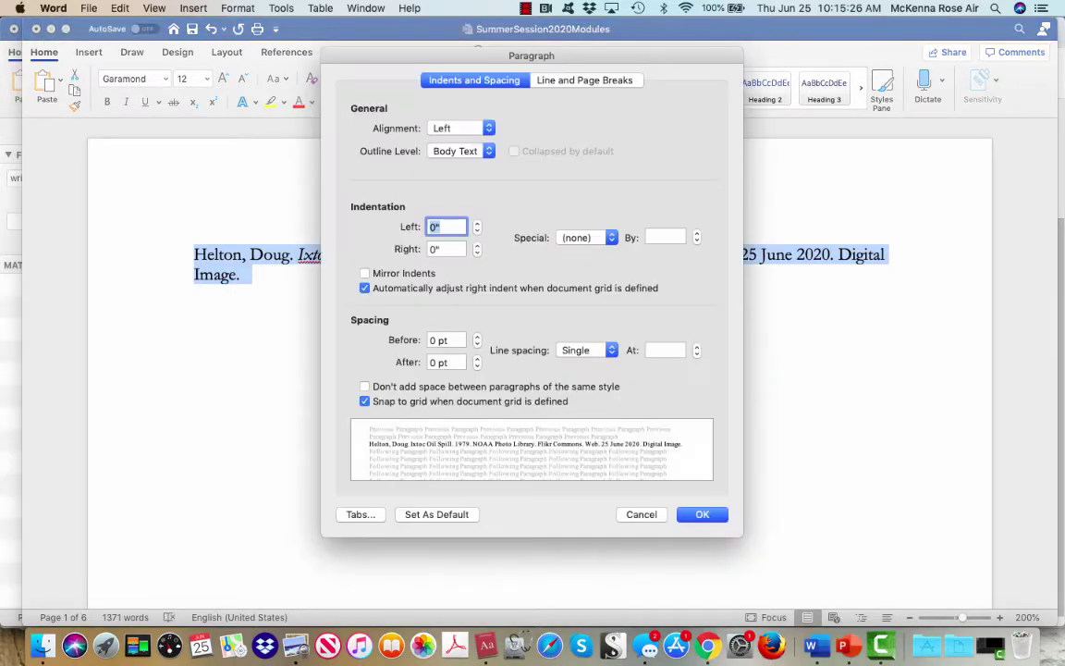
left_click(586, 237)
left_click(581, 265)
left_click(586, 349)
left_click(578, 377)
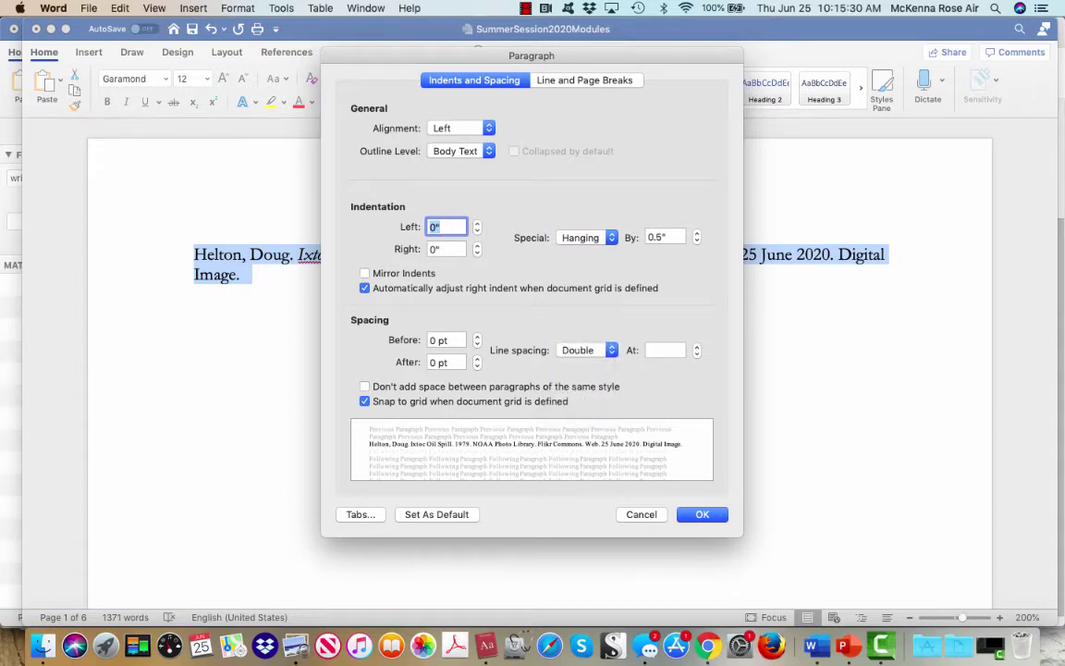
key("Return")
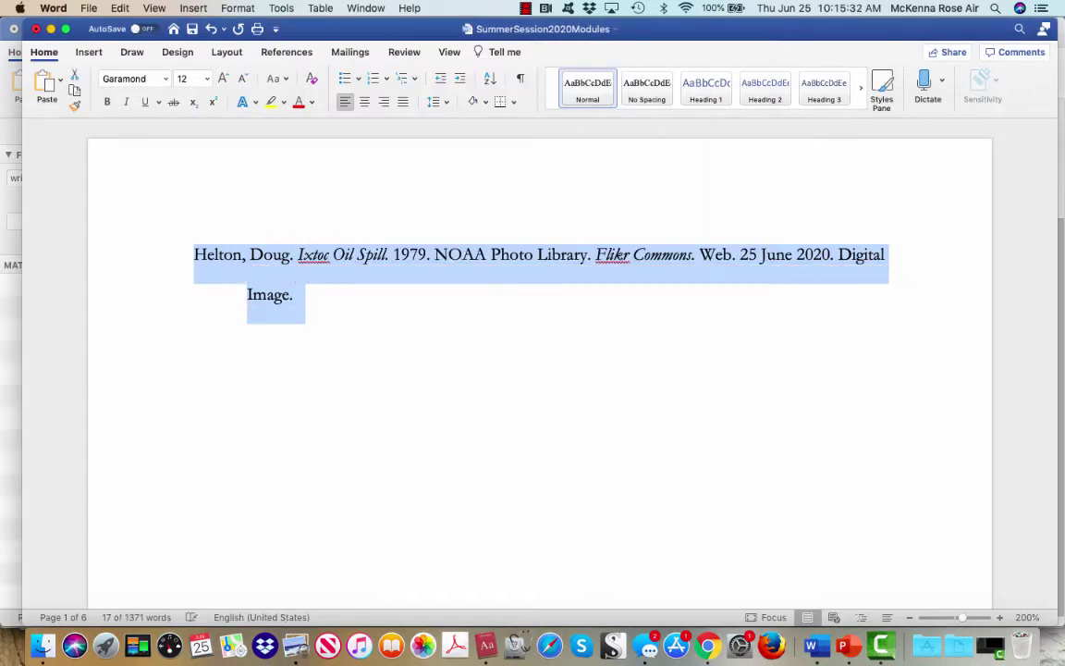
left_click(407, 375)
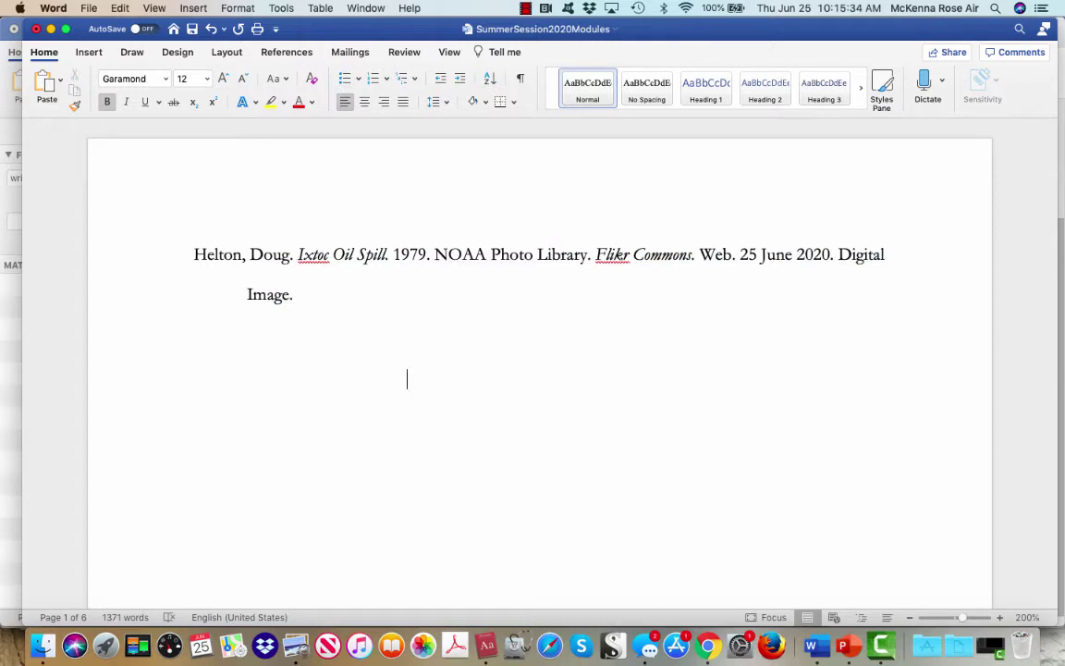
Review the finished citation element by element: author, title, year, institution, website, medium, access date and image type.
left_click_drag(292, 255, 192, 255)
left_click(298, 294)
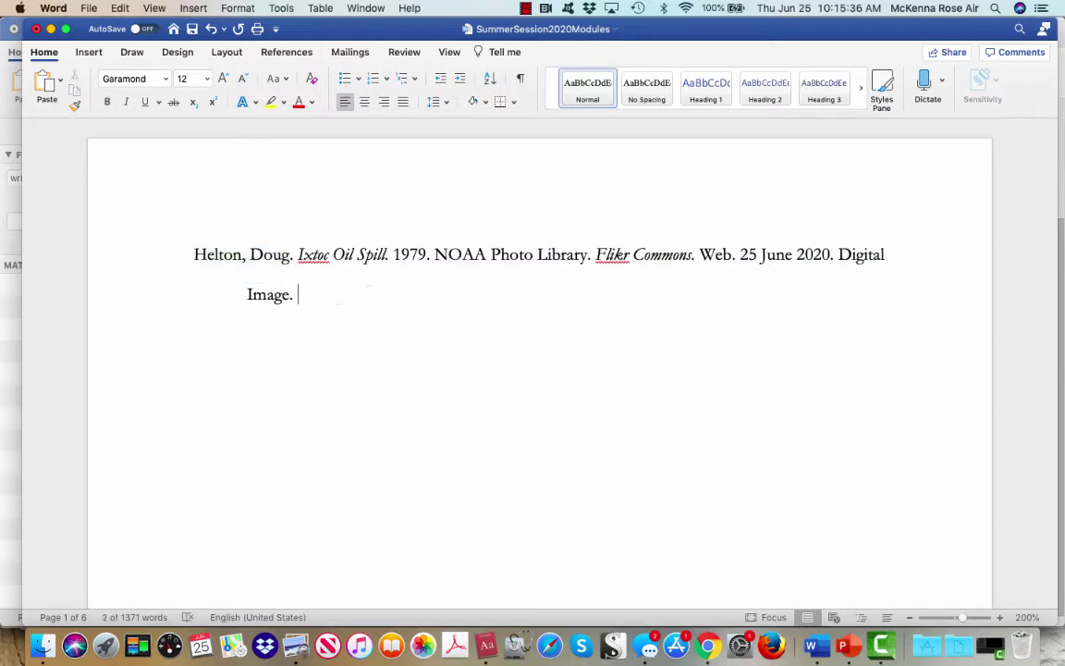
left_click_drag(298, 256, 393, 255)
left_click(298, 294)
double_click(409, 255)
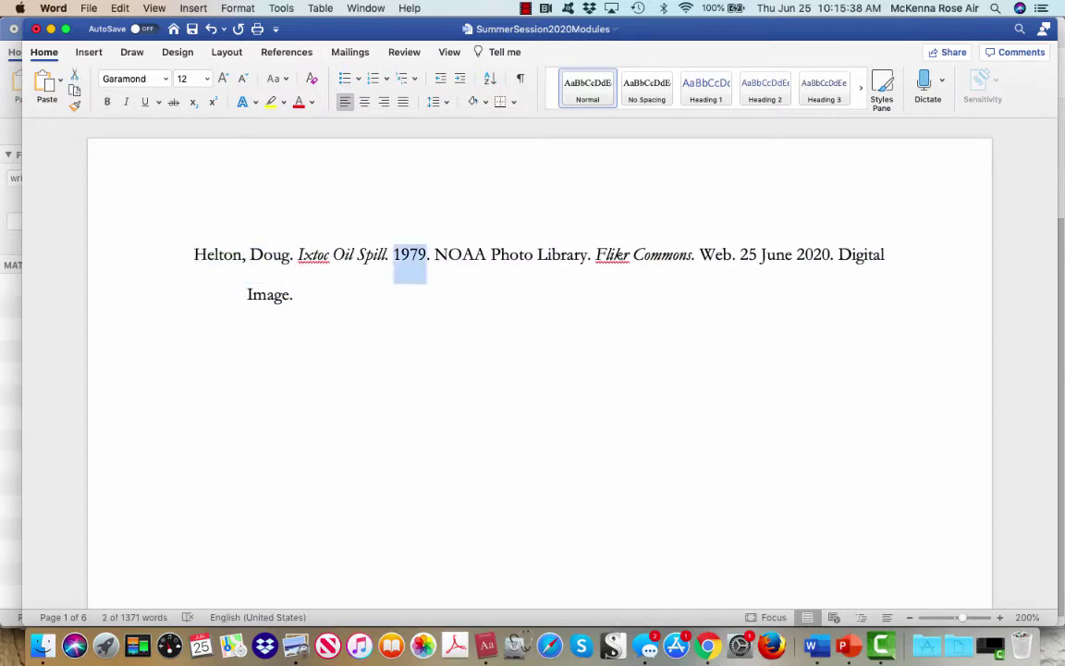
left_click(298, 294)
left_click_drag(435, 254, 587, 255)
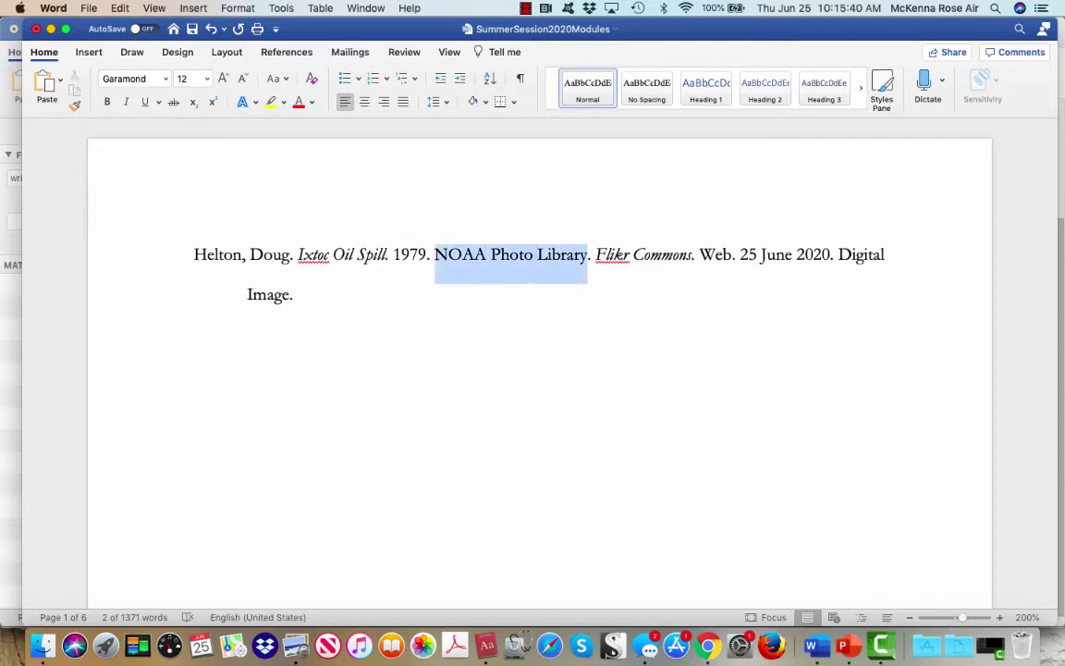
left_click(298, 294)
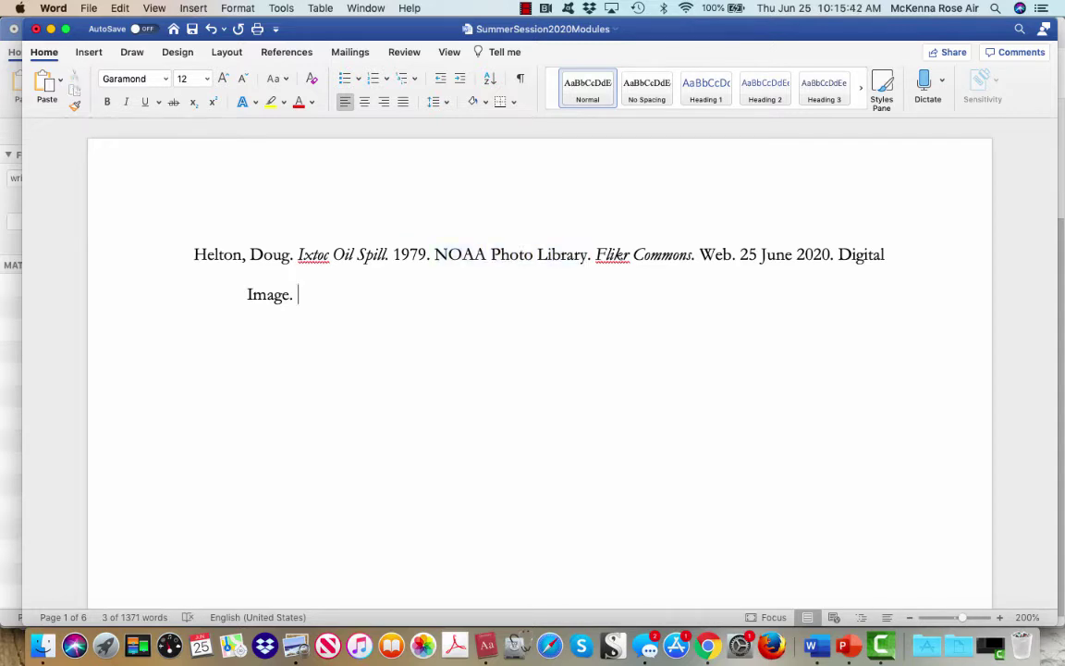
left_click_drag(700, 256, 596, 255)
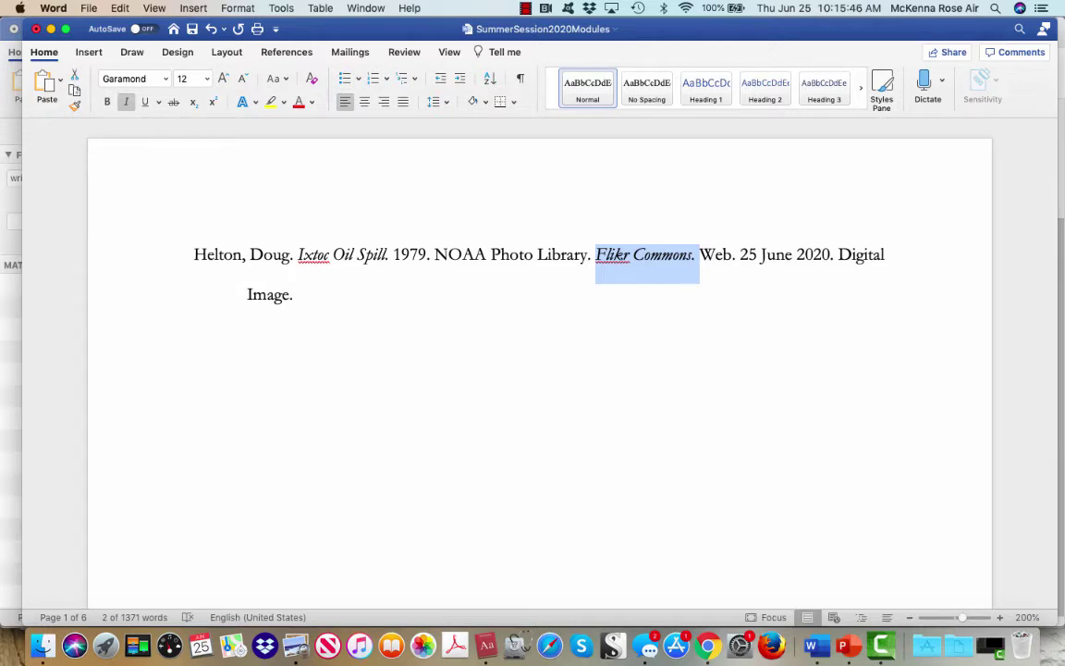
left_click(194, 334)
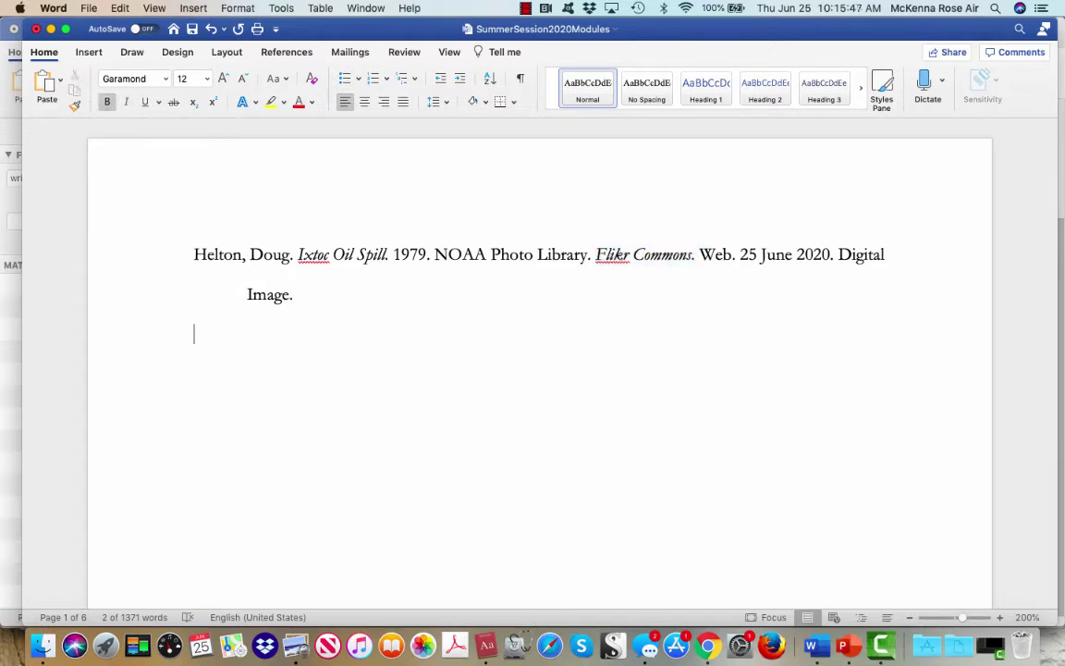
left_click(713, 254)
left_click_drag(761, 255, 298, 296)
left_click(801, 254)
left_click(409, 376)
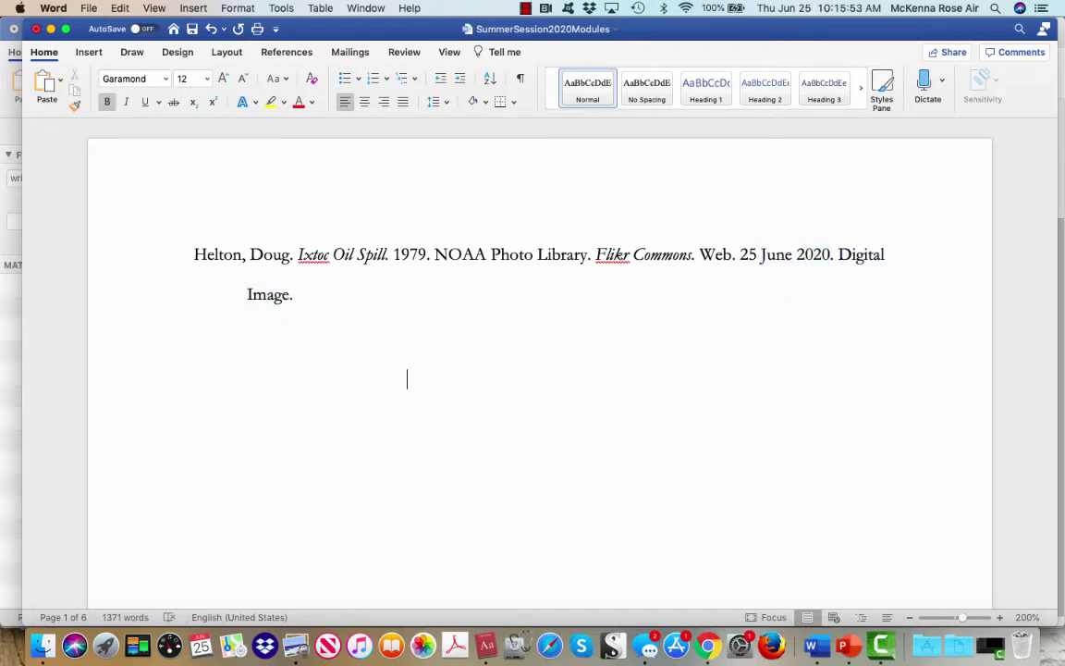
Switch to Chrome and review the sharing and adapting permissions of the CC BY 2.0 license and the Flickr photo page.
key("super+Tab")
left_click(740, 35)
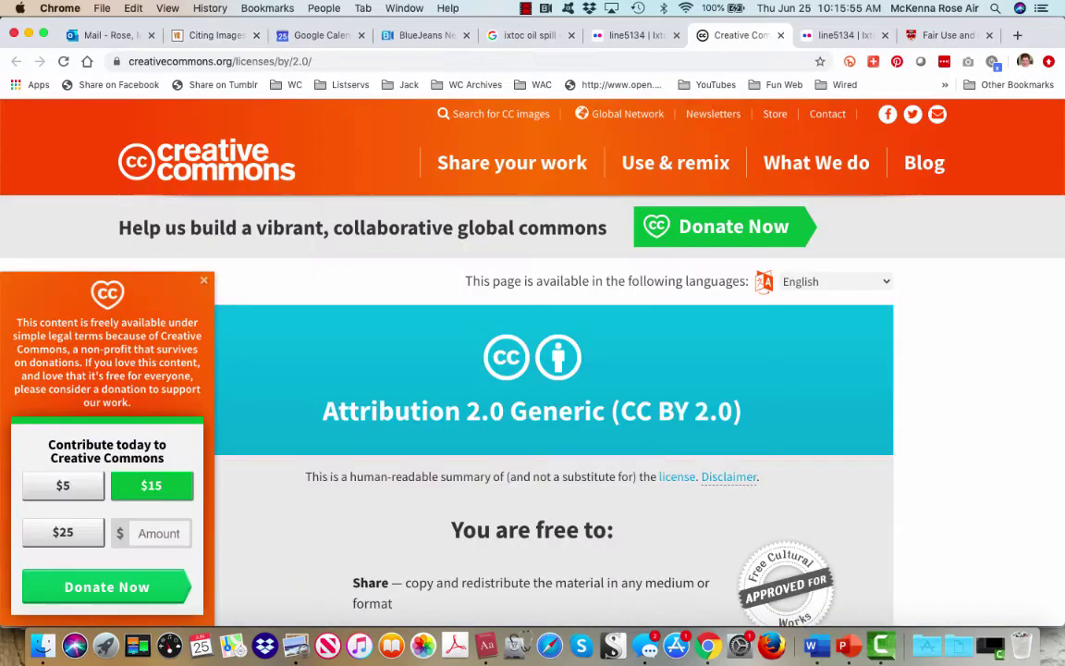
scroll(785, 431, "down", 3)
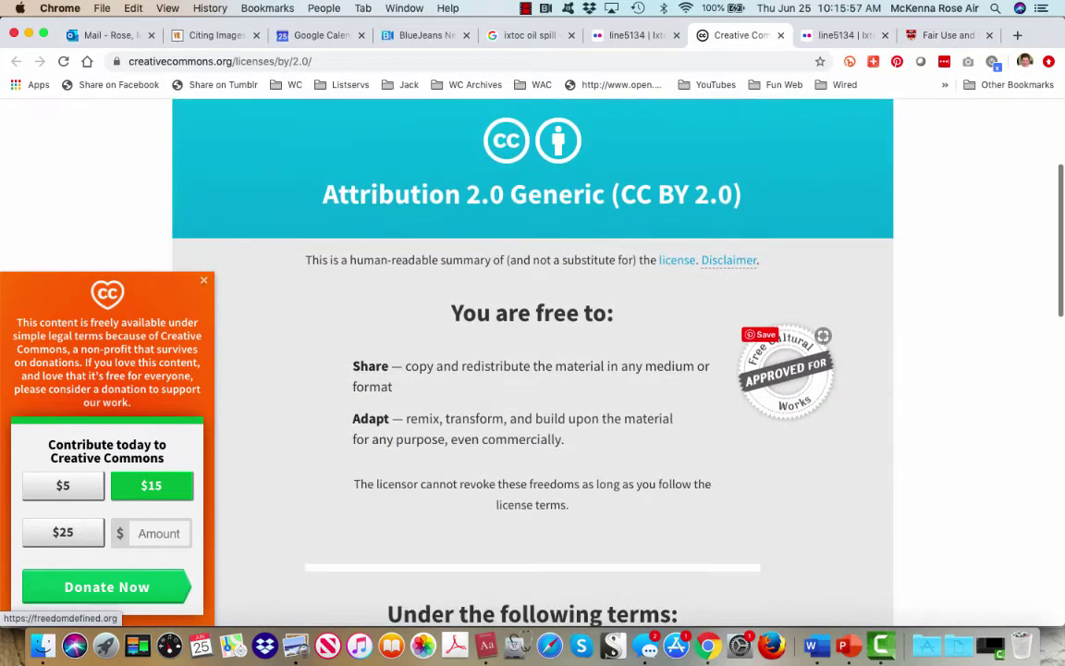
scroll(786, 430, "down", 3)
scroll(533, 360, "up", 3)
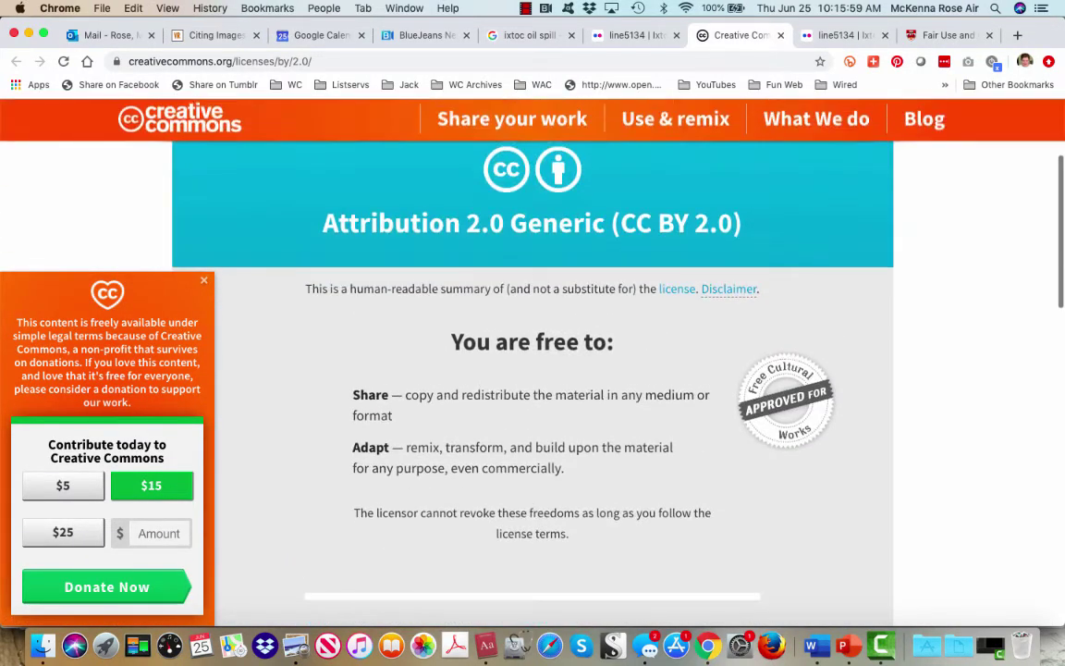
key("super+6")
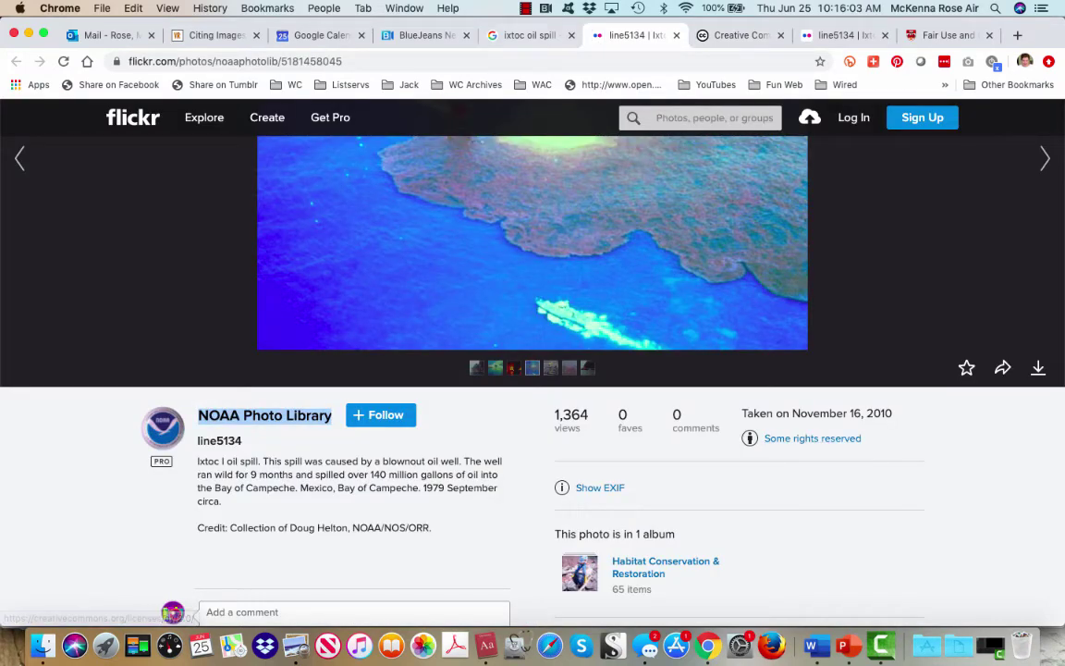
Return to the "ixtoc oil spill" image results and open the Wikipedia article behind the "Blowout (well drilling)" image.
key("super+5")
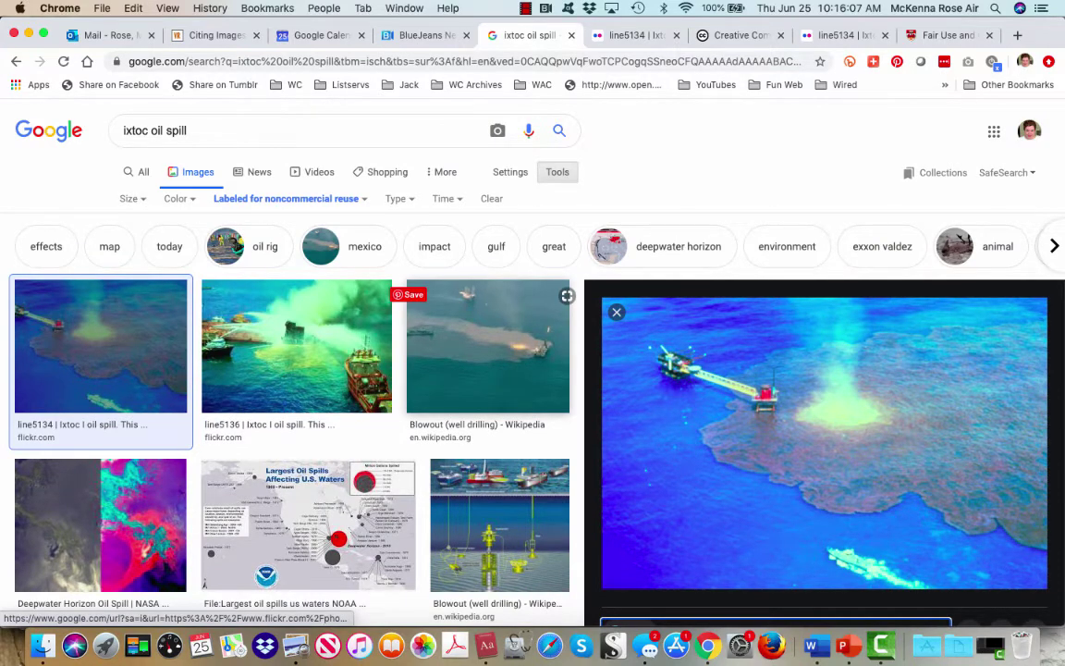
left_click(489, 347)
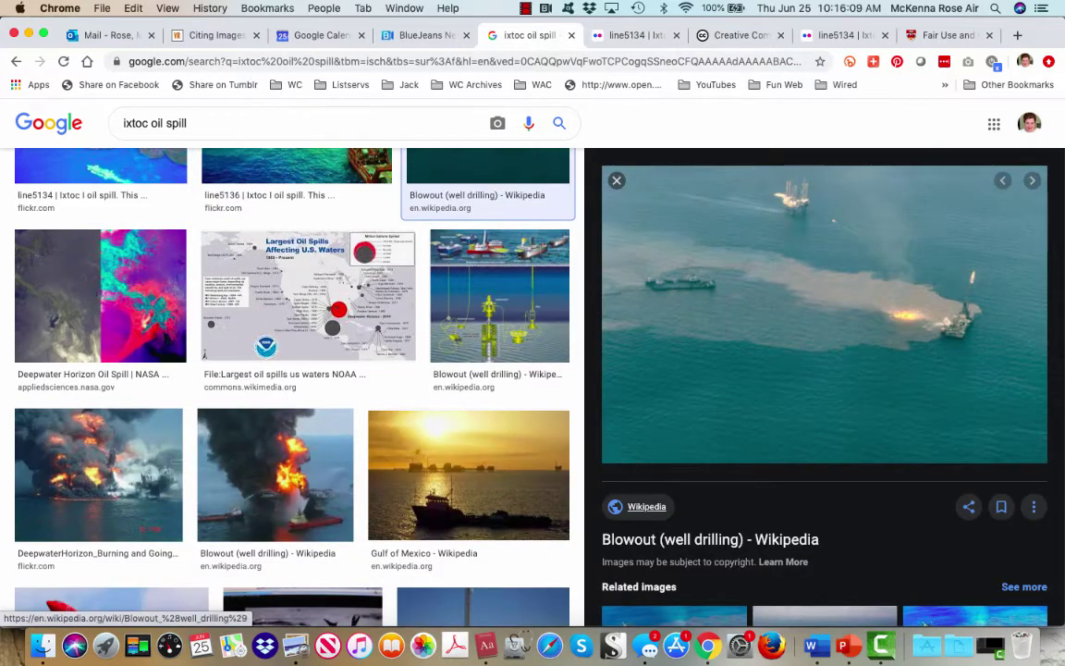
left_click(647, 506)
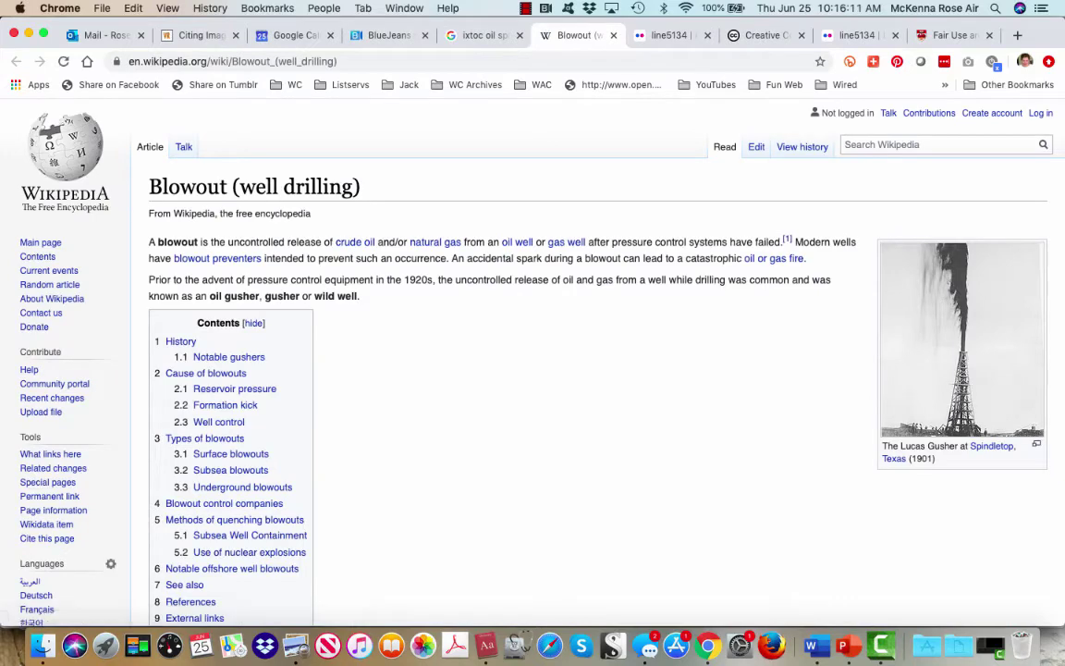
Open the Lucas Gusher photo from the Wikipedia article and go to its full details page on Wikimedia Commons.
scroll(962, 338, "down", 2)
scroll(962, 338, "up", 2)
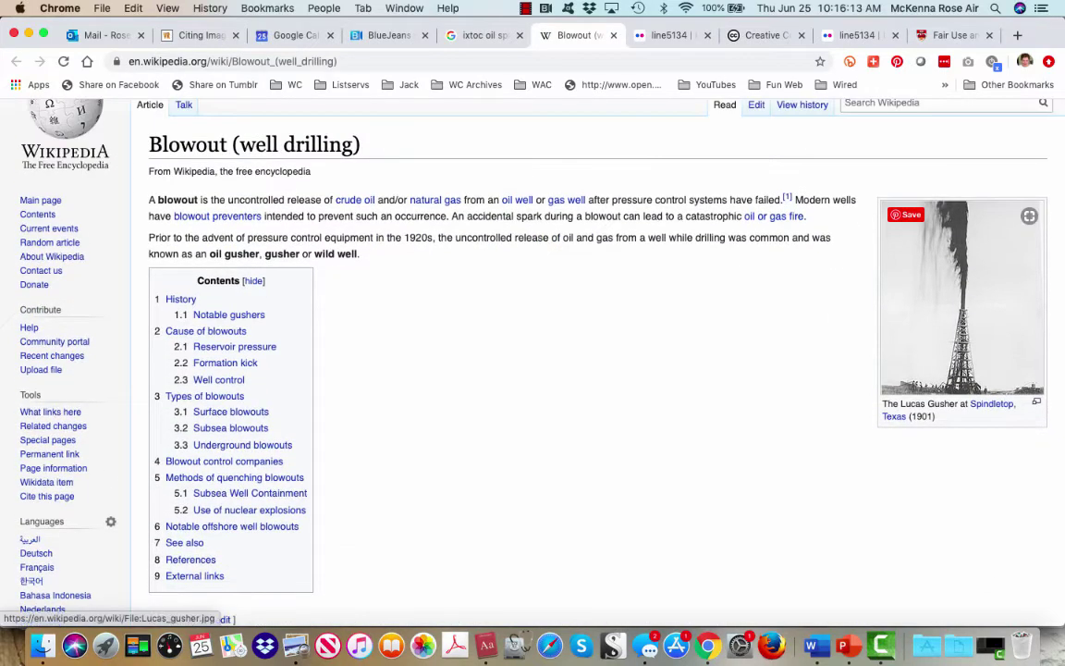
left_click(961, 337)
scroll(533, 370, "down", 3)
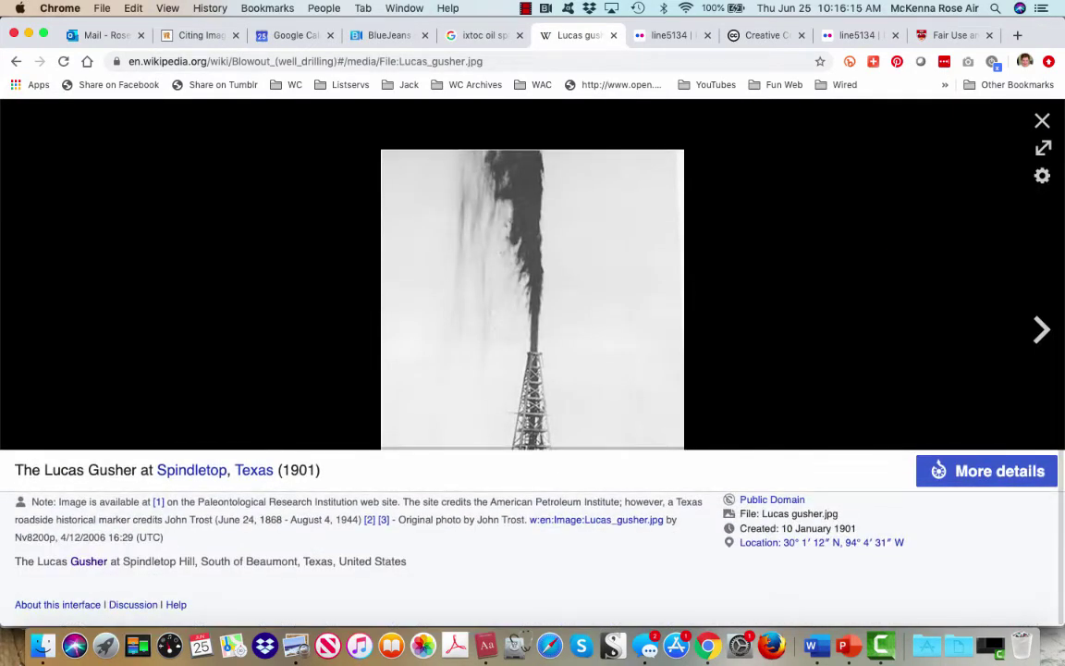
left_click(986, 471)
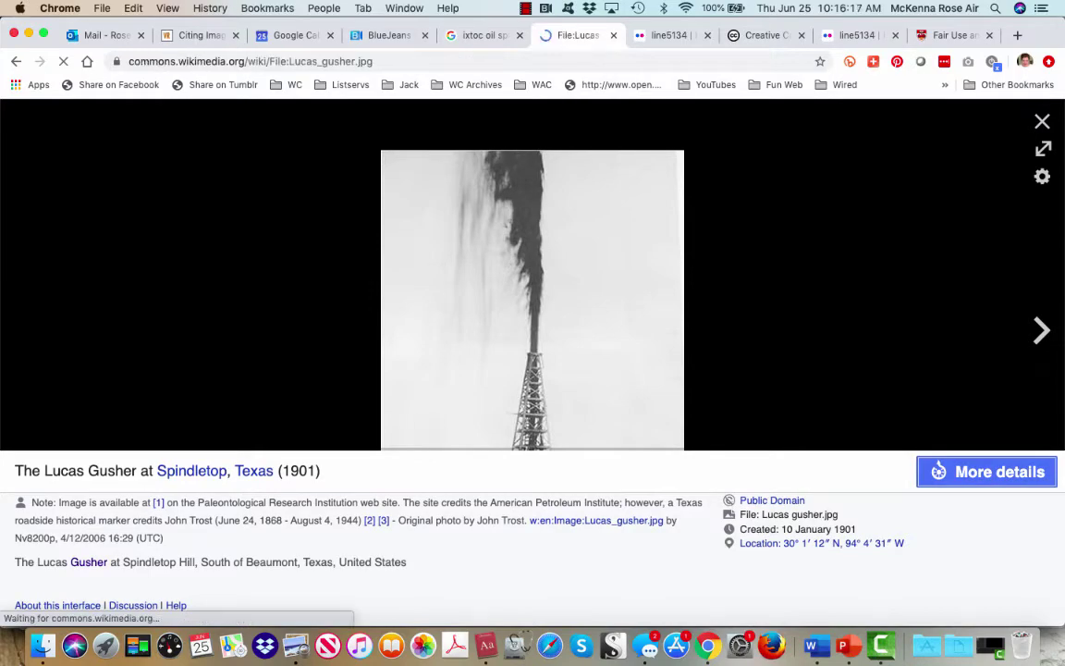
Examine the Lucas Gusher file's summary, author and source details, licensing statement and reuse options on Wikimedia Commons.
scroll(532, 370, "down", 15)
scroll(533, 370, "up", 10)
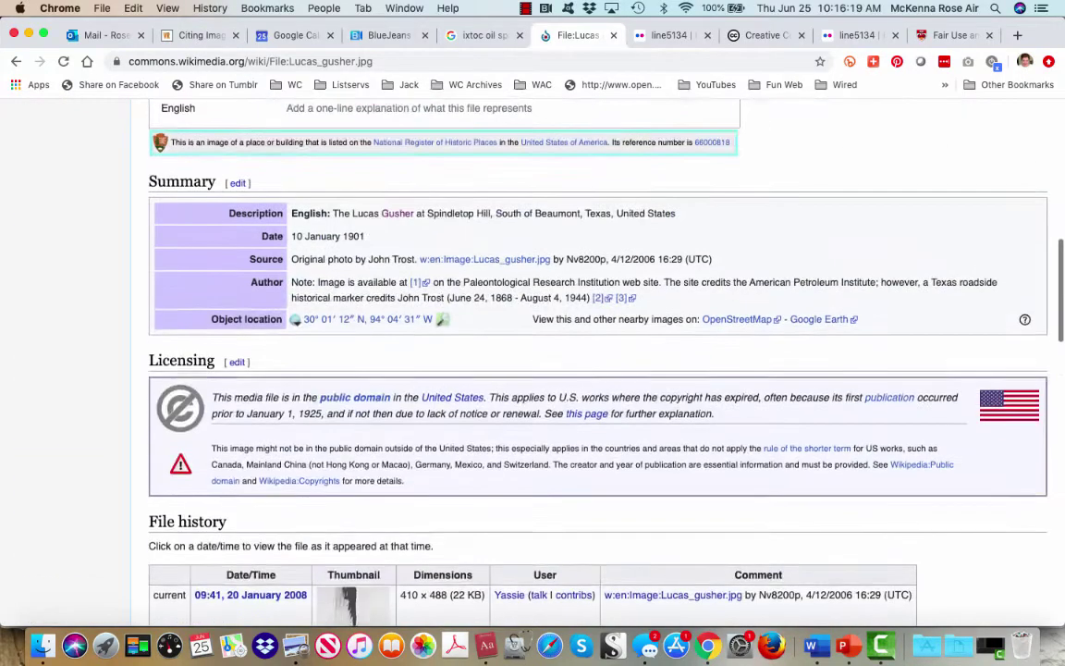
scroll(533, 370, "up", 5)
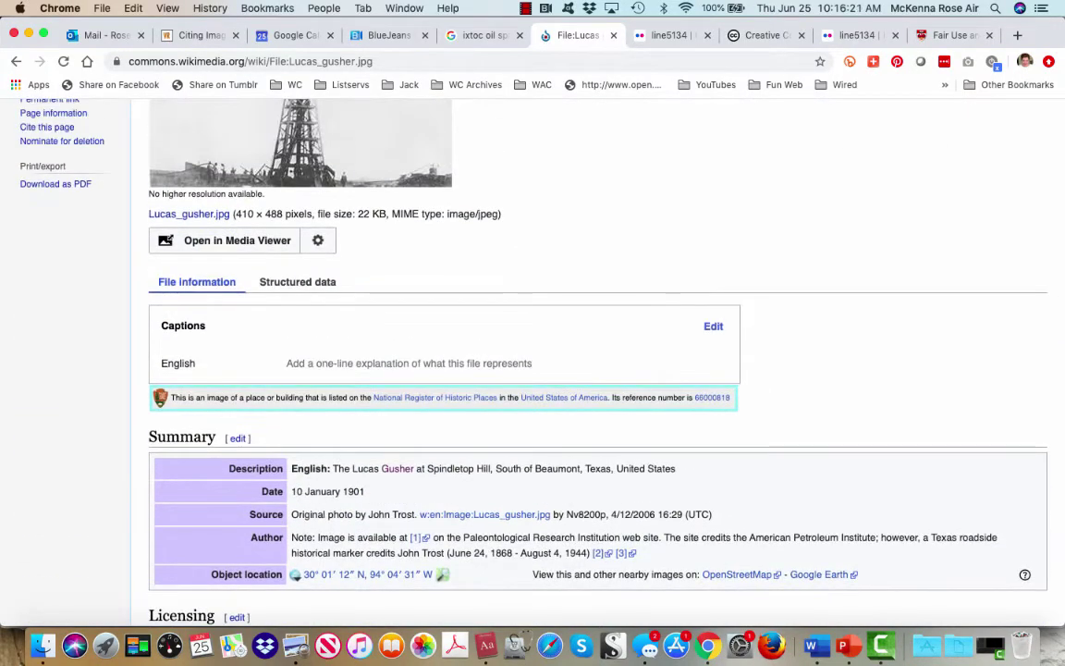
scroll(533, 370, "down", 5)
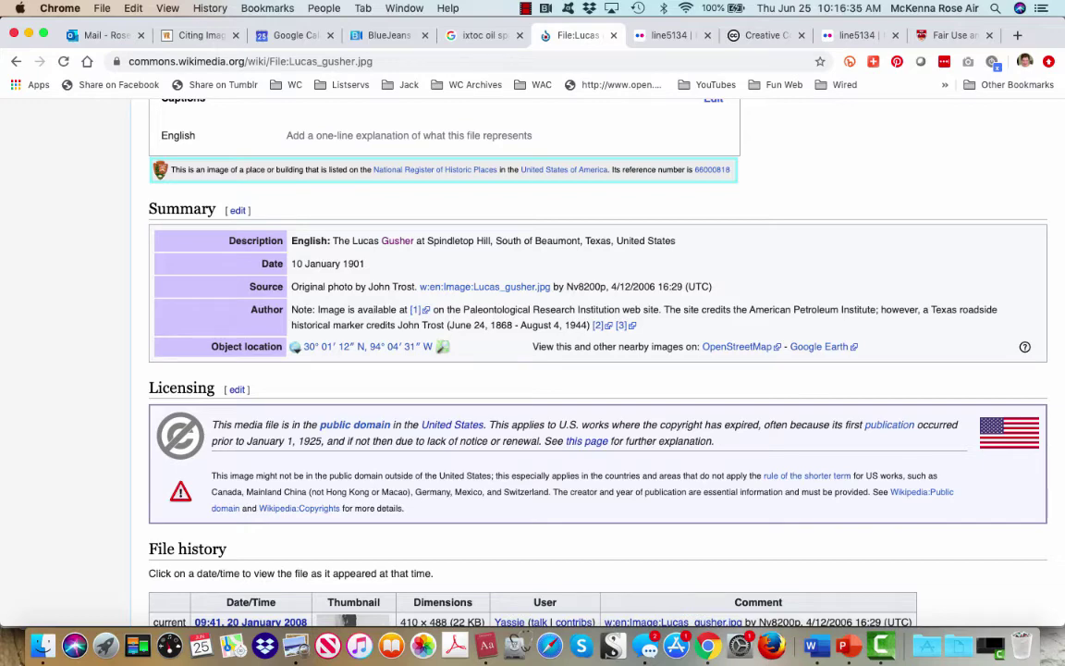
scroll(533, 361, "up", 10)
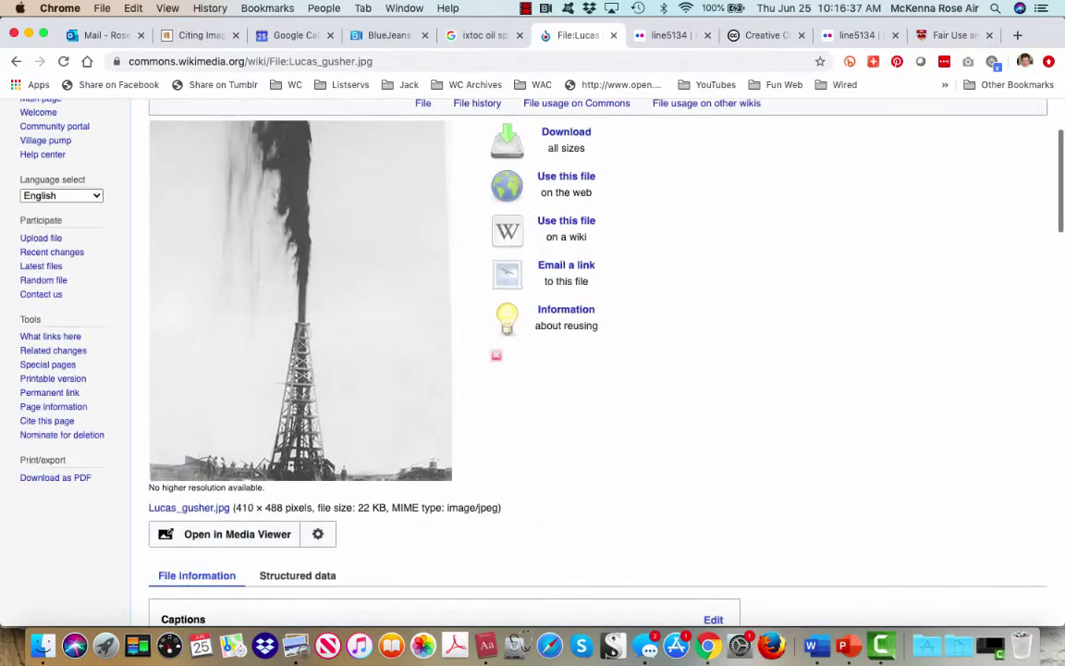
scroll(300, 361, "down", 3)
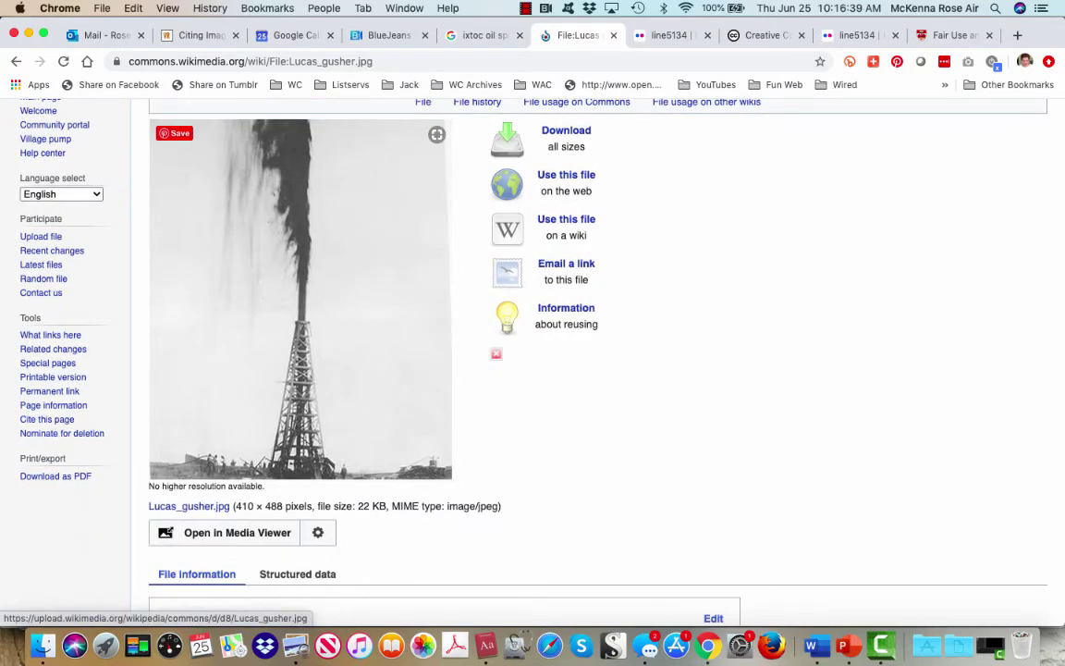
Examine the Lucas Gusher file's author note on Wikimedia Commons and compare it with the author and title elements of the Word citation.
scroll(300, 361, "down", 7)
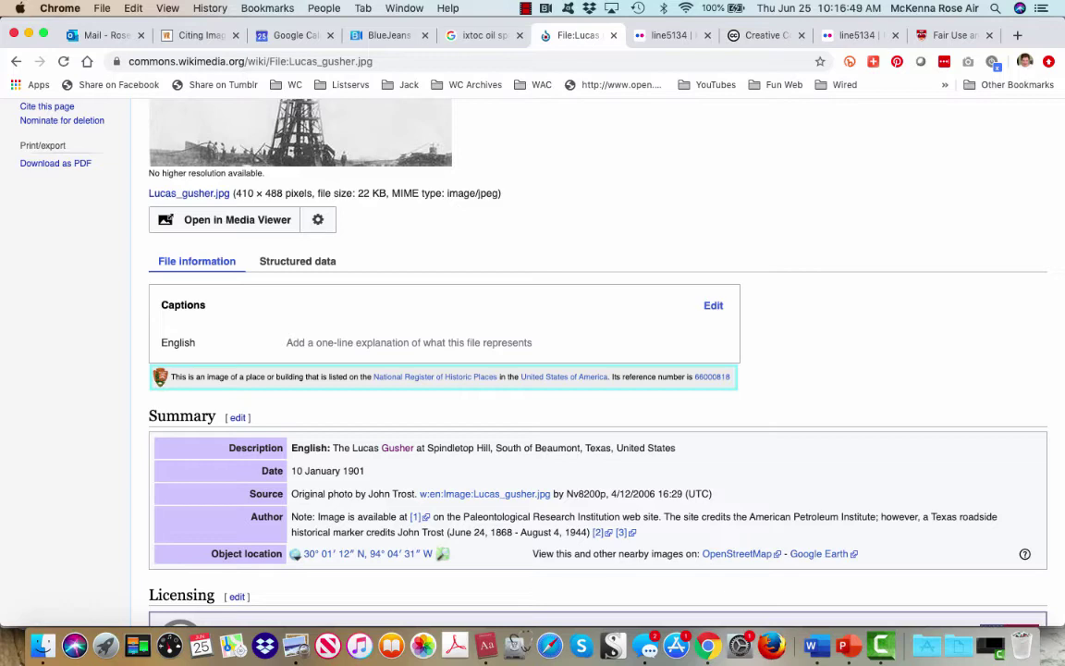
left_click_drag(408, 517, 308, 517)
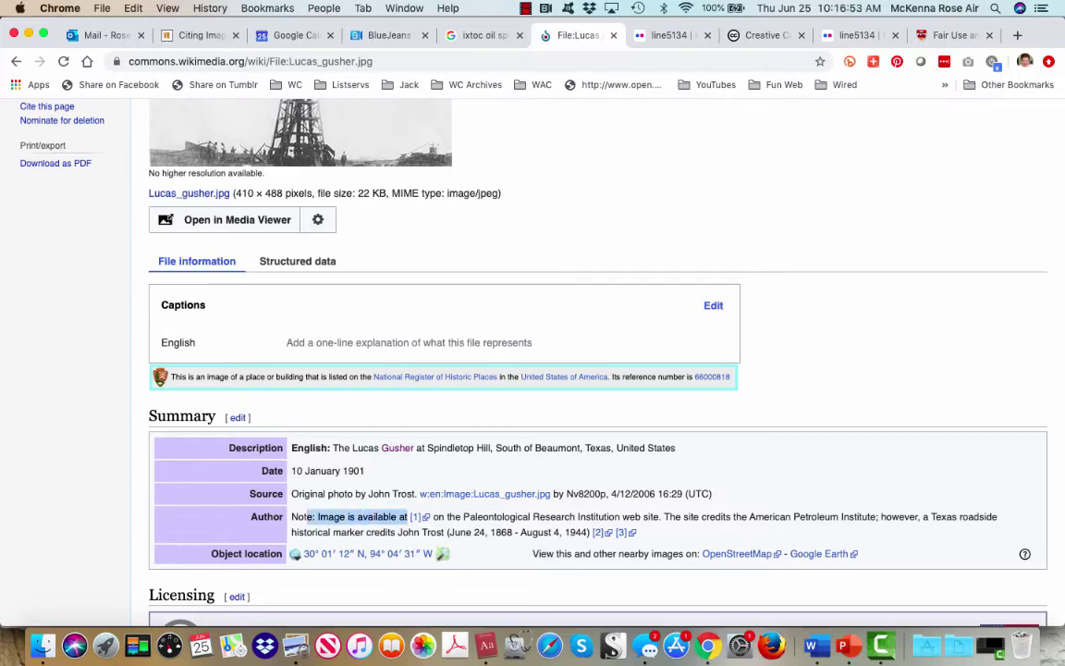
key("super+Tab")
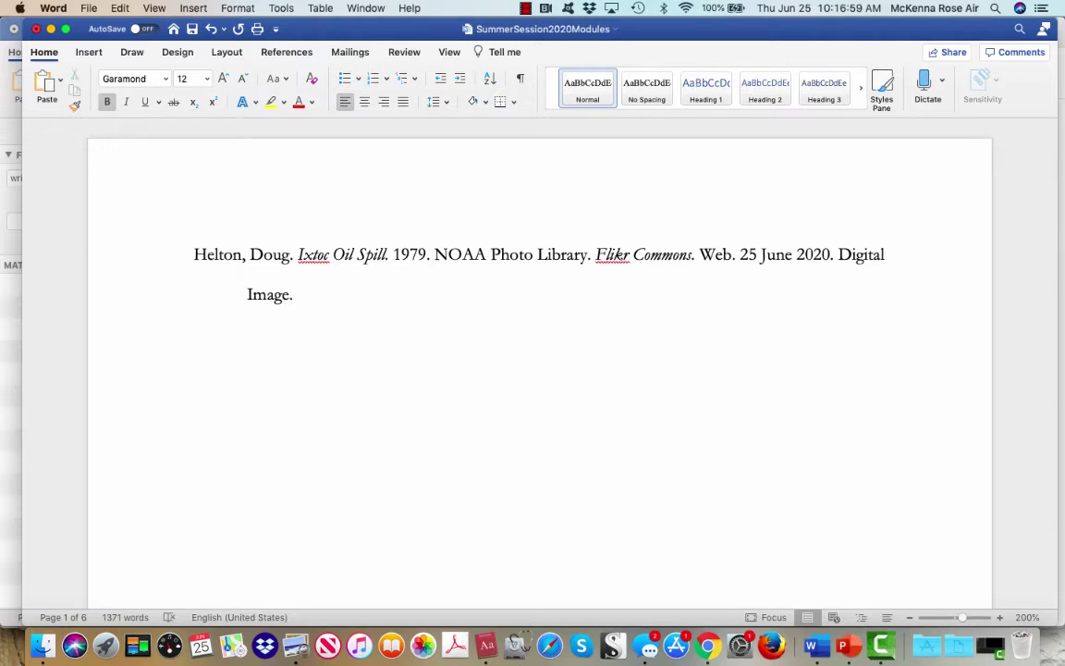
left_click_drag(298, 255, 385, 255)
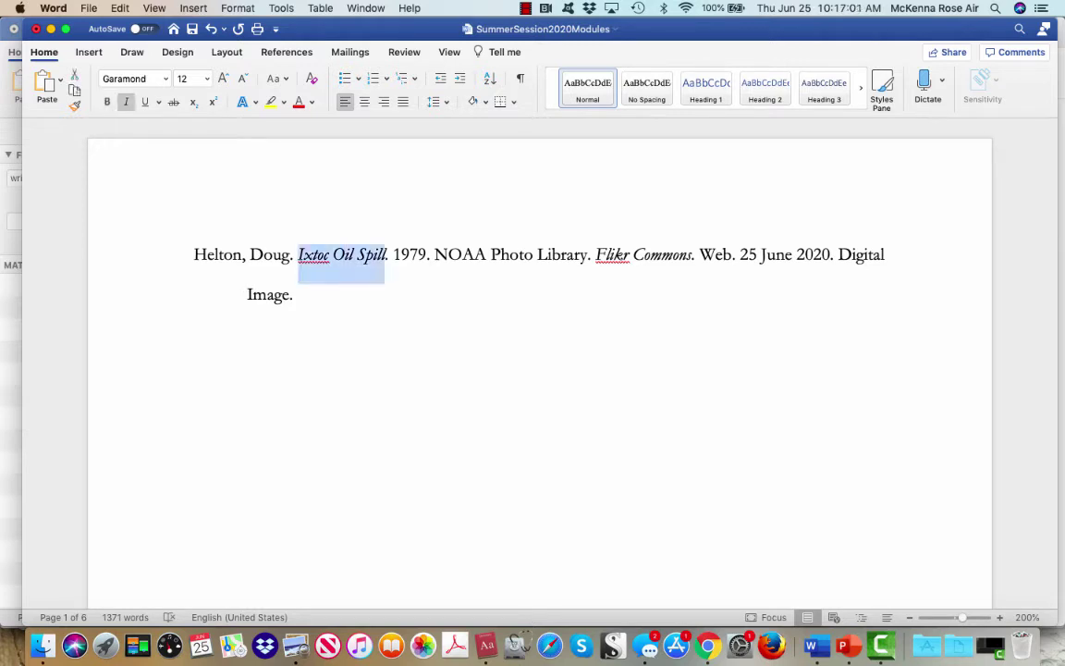
left_click(290, 254)
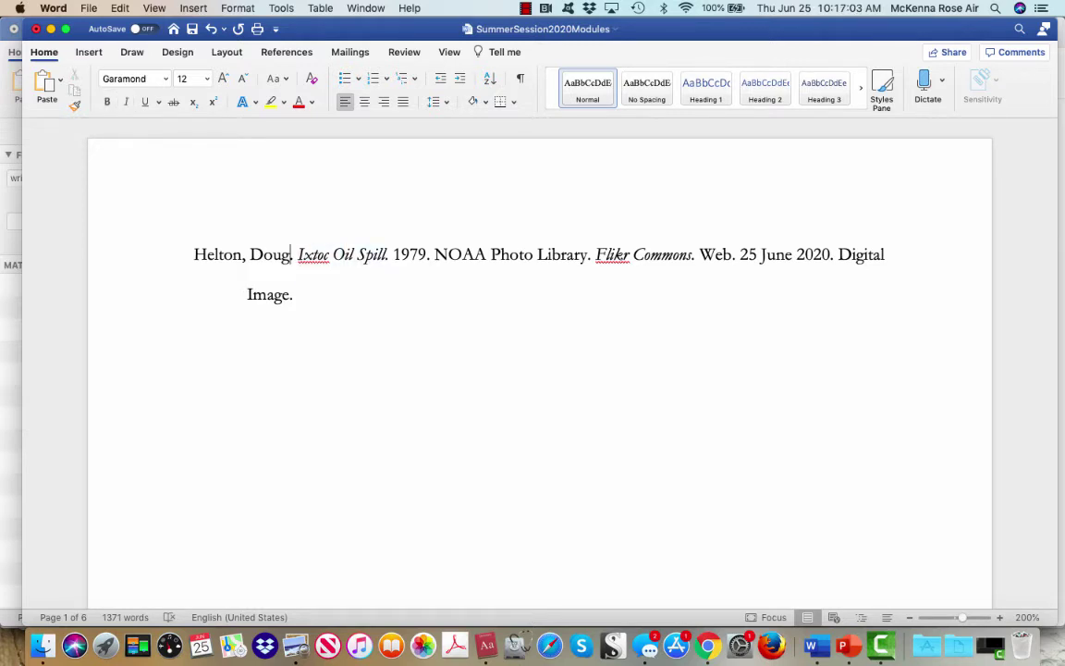
left_click(194, 379)
Return to Chrome, highlight the photographer's name in the Lucas Gusher source details, and switch back to the citation in Word.
key("super+Tab")
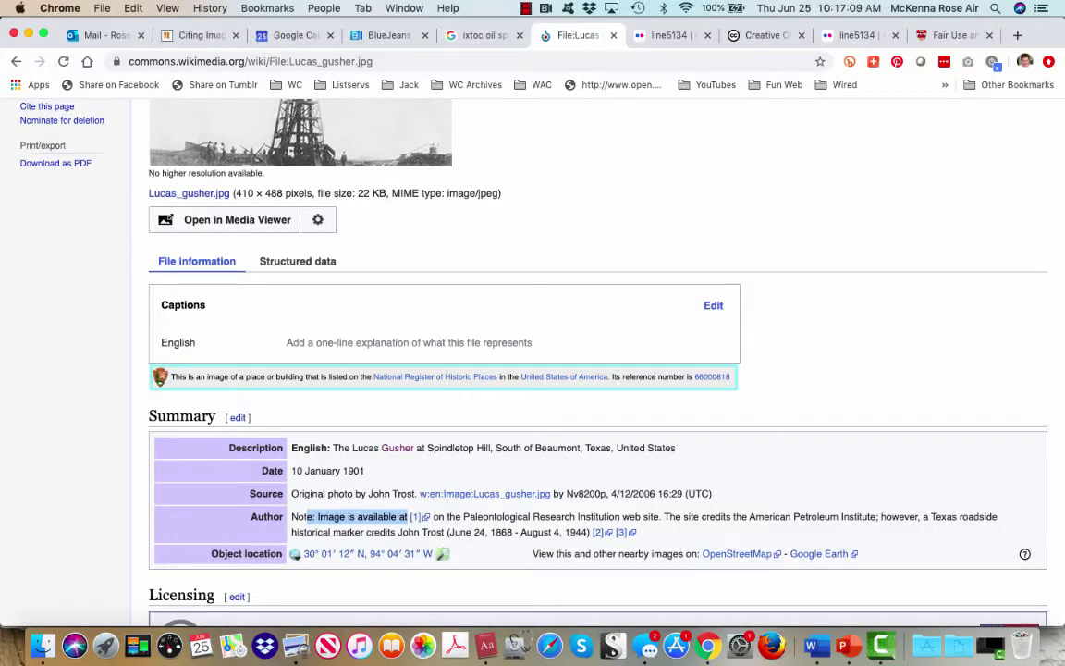
left_click(306, 516)
left_click_drag(419, 494, 369, 494)
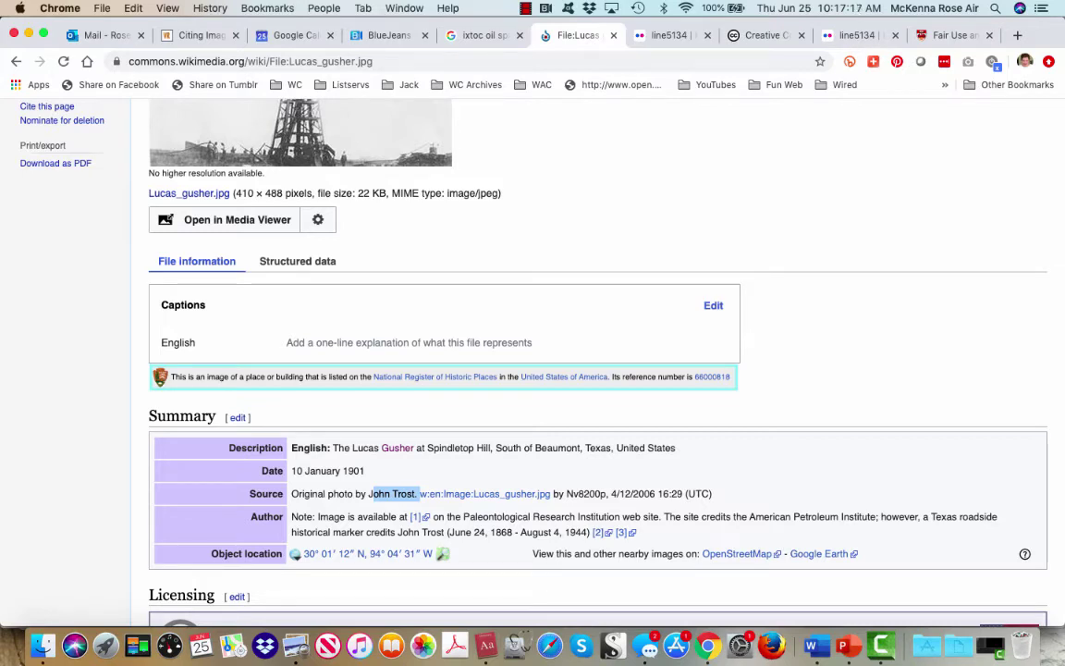
left_click(376, 493)
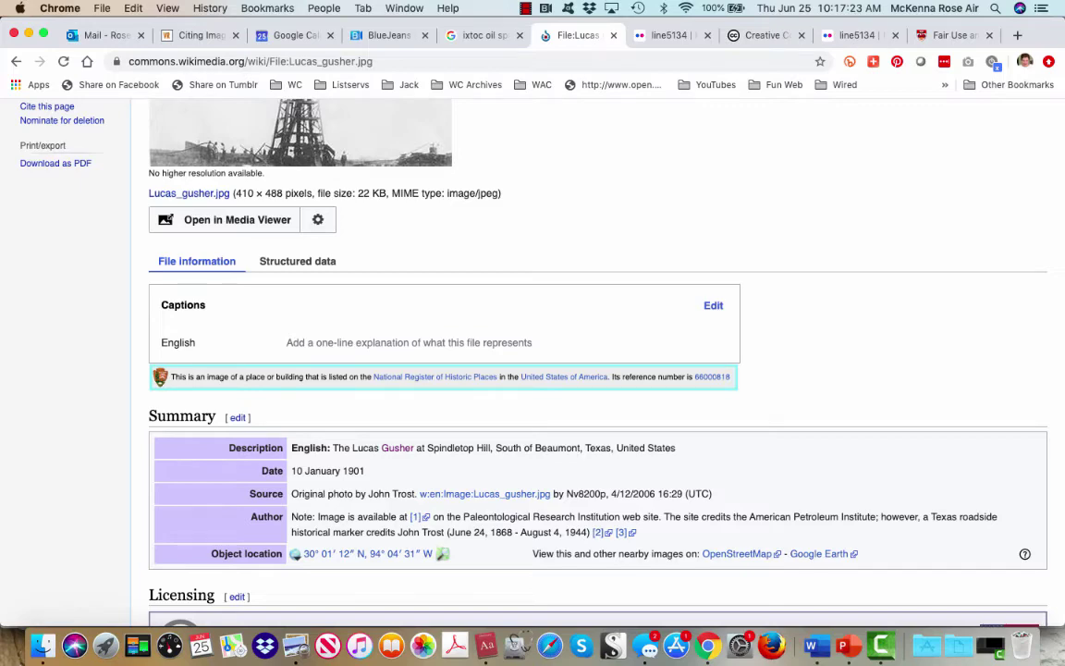
key("super+Tab")
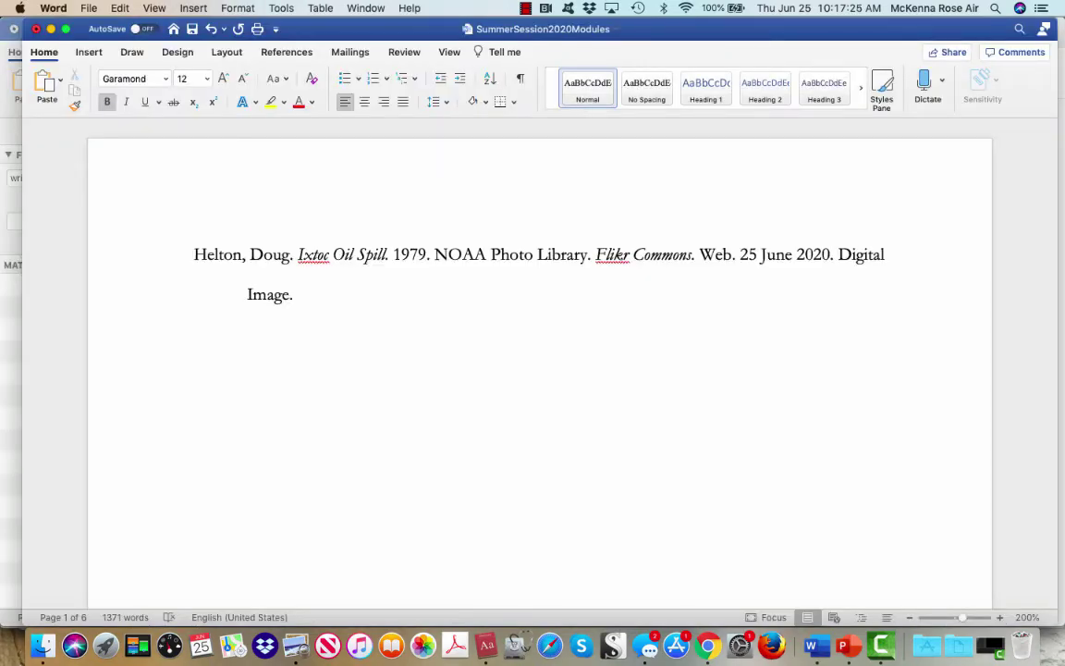
Highlight the American Petroleum Institute credit in the Lucas Gusher author note in Chrome, and review the Word citation against the page.
key("super+Tab")
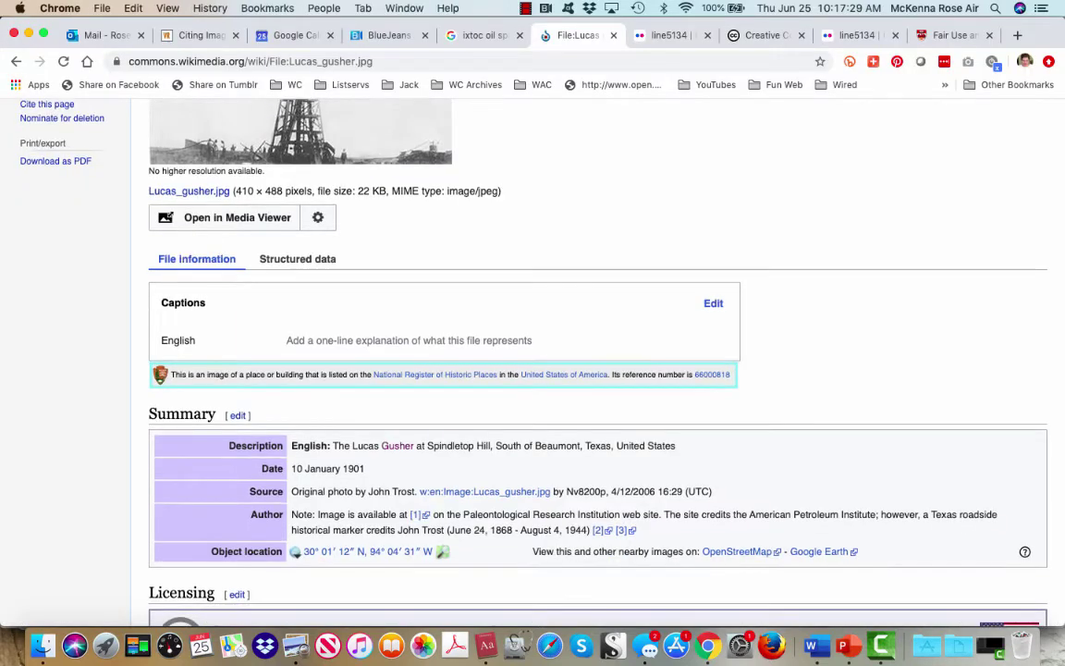
scroll(533, 351, "down", 1)
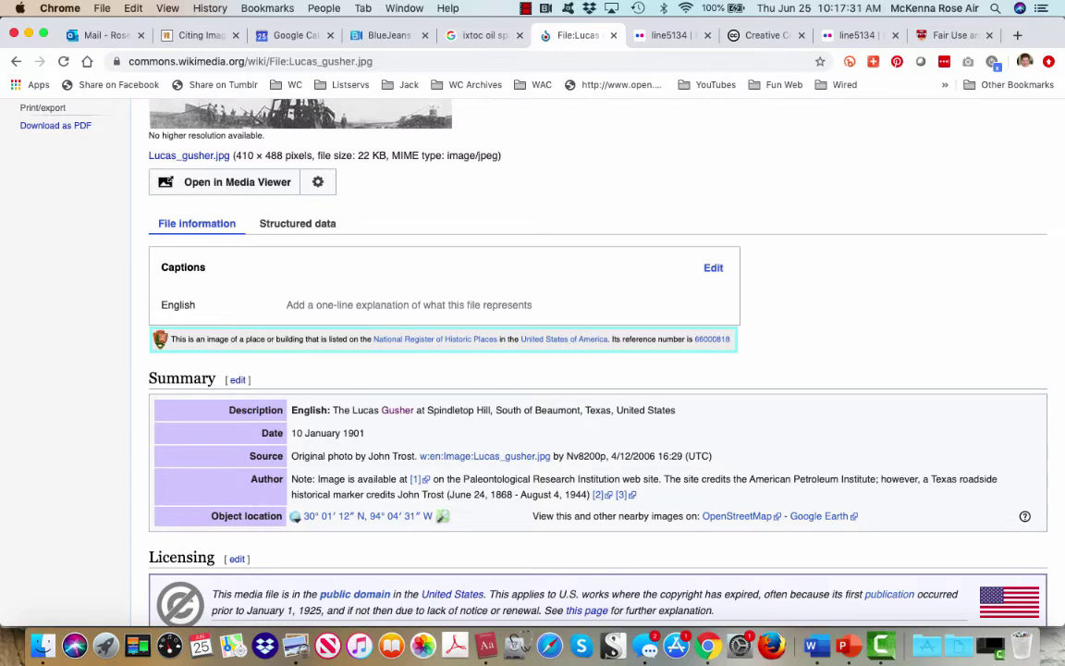
left_click_drag(749, 479, 886, 479)
scroll(545, 351, "down", 1)
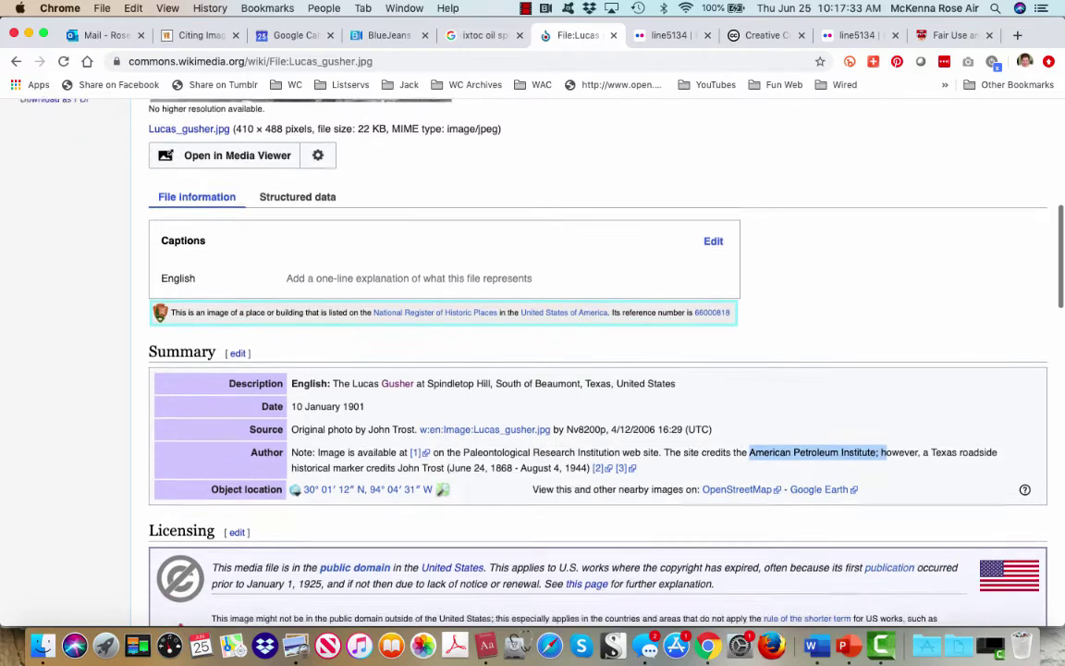
scroll(546, 351, "up", 10)
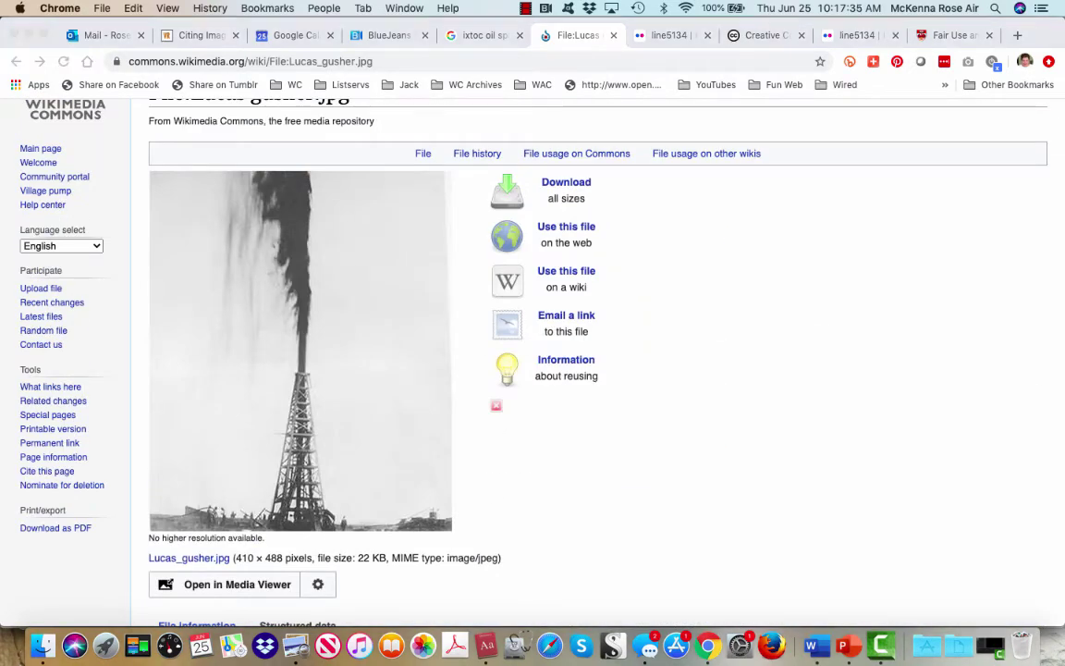
key("super+Tab")
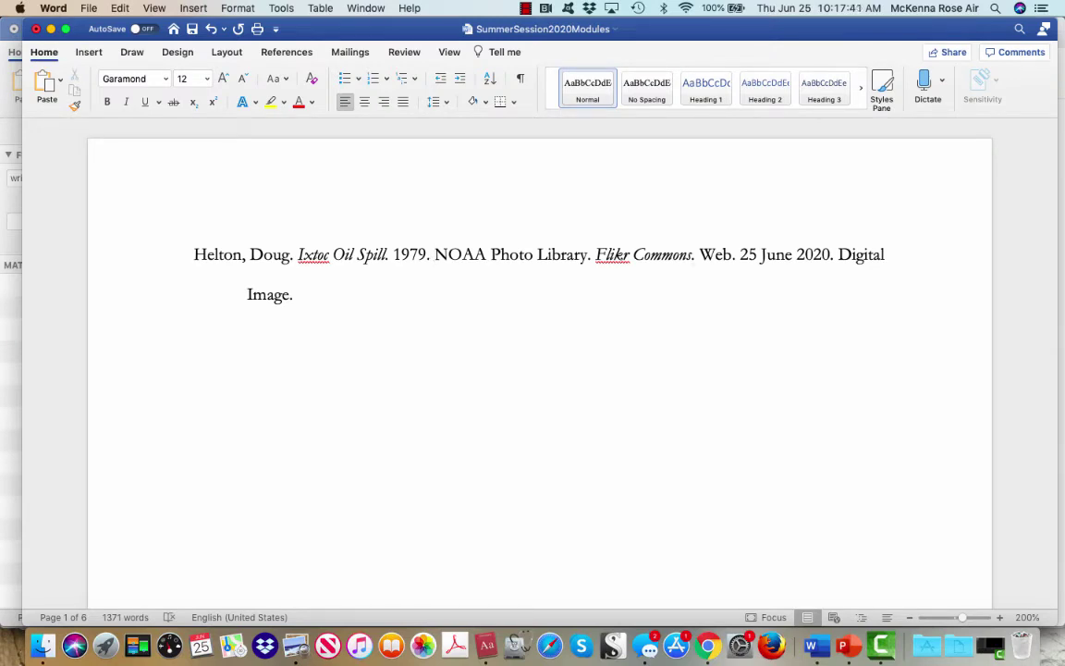
Return to the "ixtoc oil spill" image results in Chrome, look through them, and close the "Blowout (well drilling)" preview.
key("super+Tab")
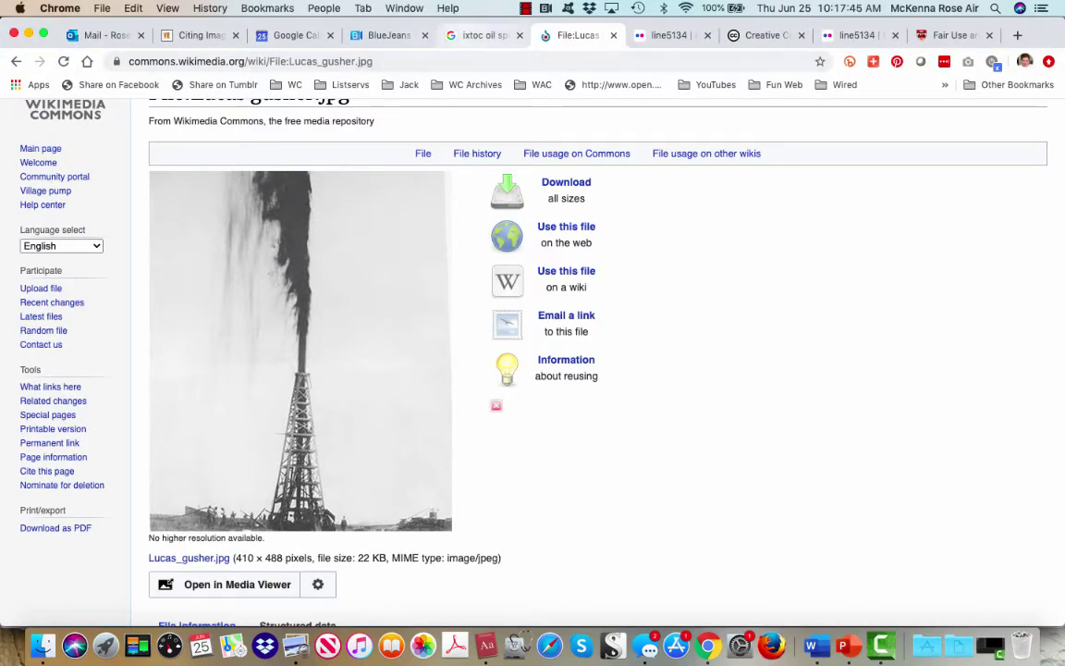
left_click(476, 35)
scroll(342, 352, "down", 10)
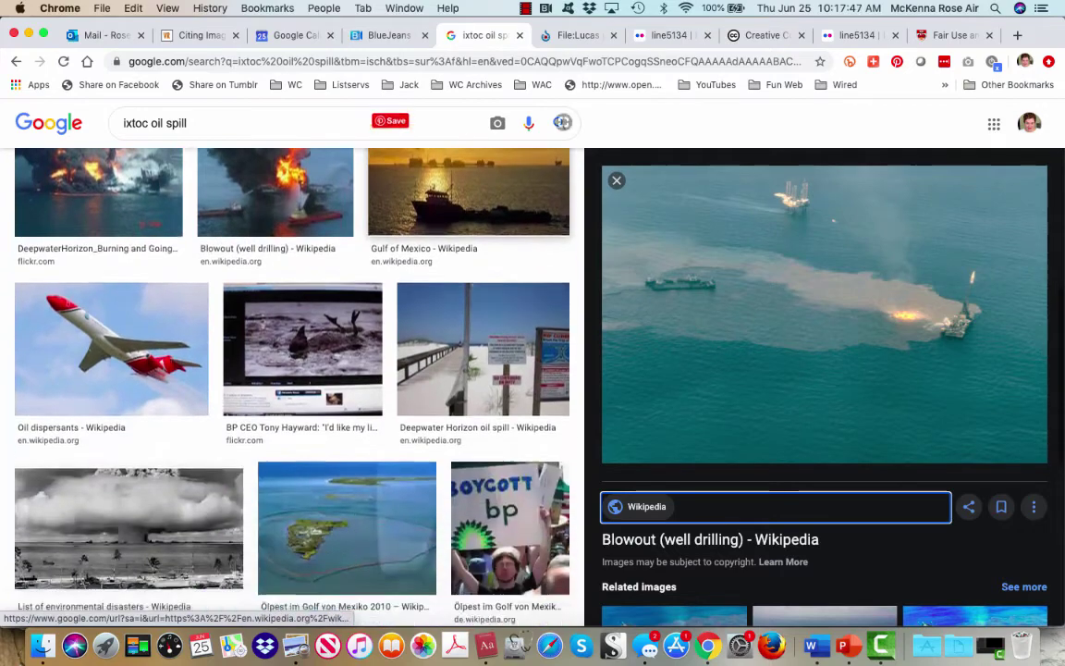
scroll(342, 370, "down", 4)
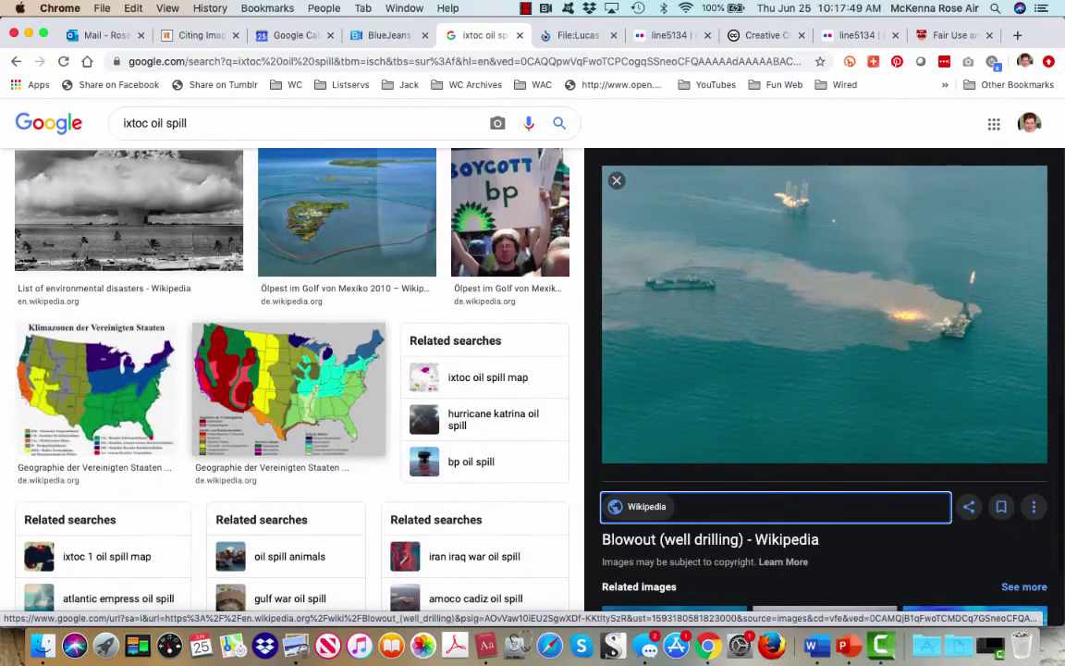
scroll(342, 370, "down", 3)
scroll(462, 231, "up", 4)
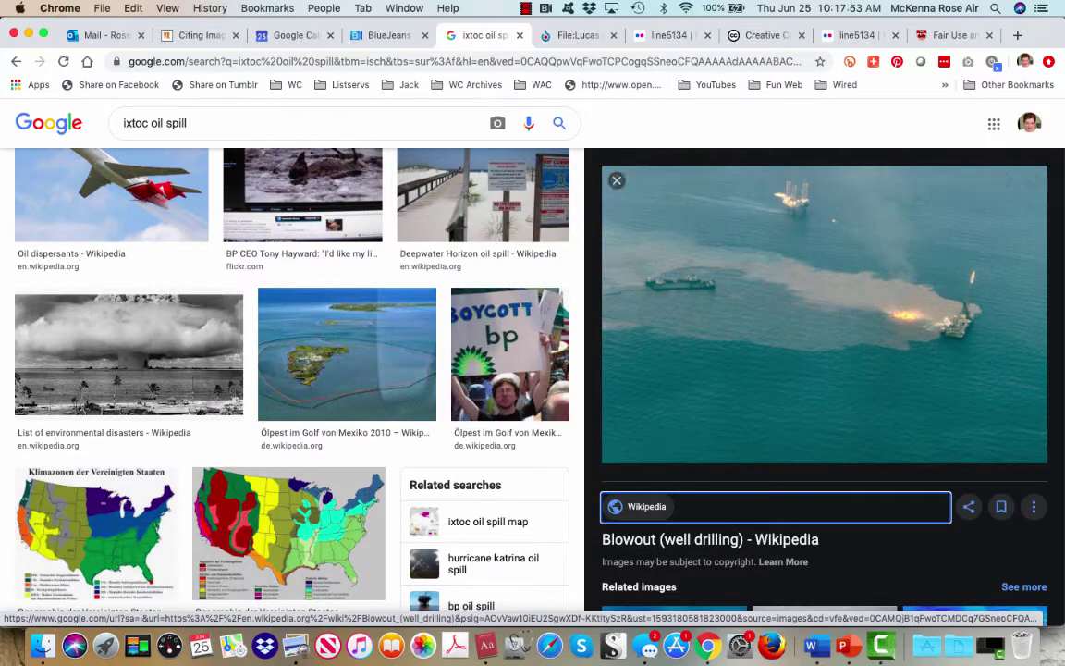
left_click(617, 180)
scroll(684, 127, "up", 2)
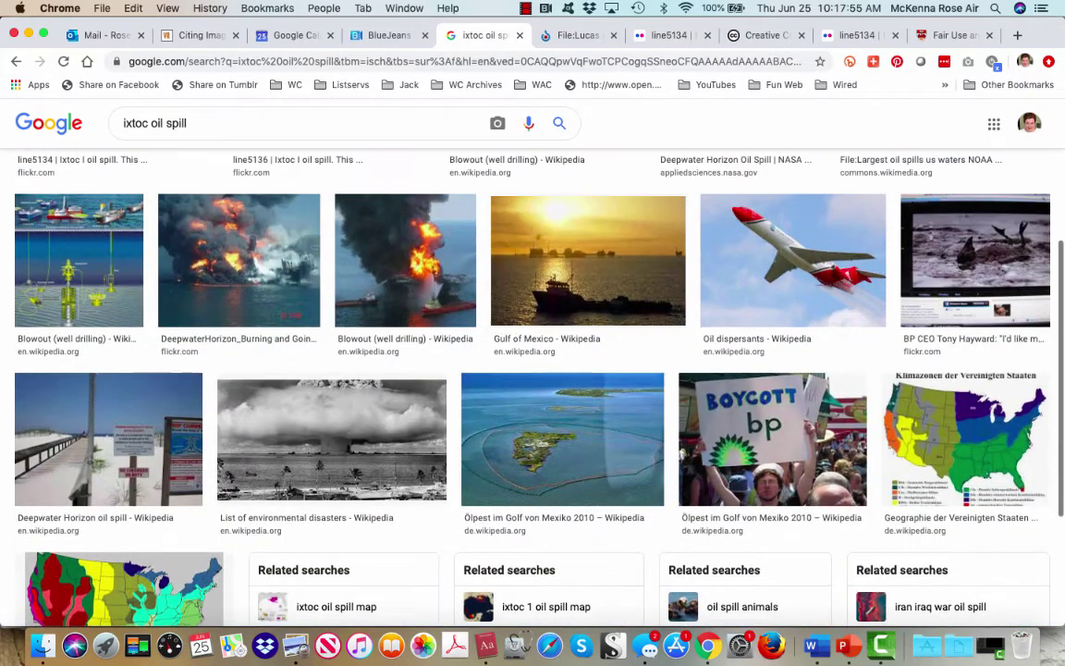
scroll(532, 370, "up", 4)
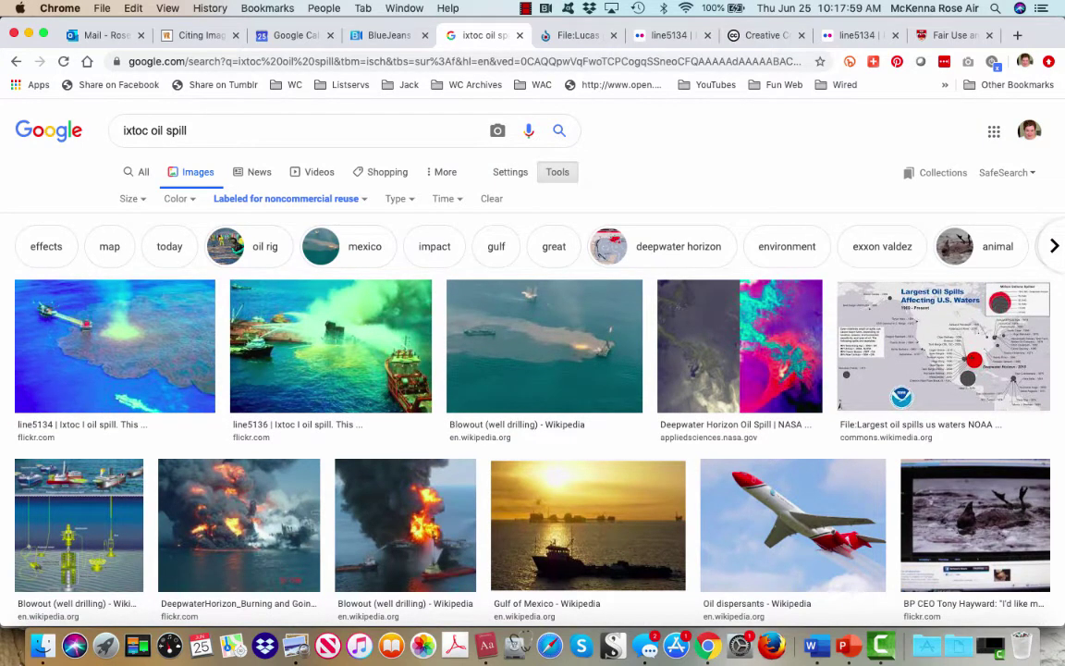
Narrow the reusable image results to "deepwater horizon" and browse them, checking back briefly on the citation in Word.
left_click(662, 246)
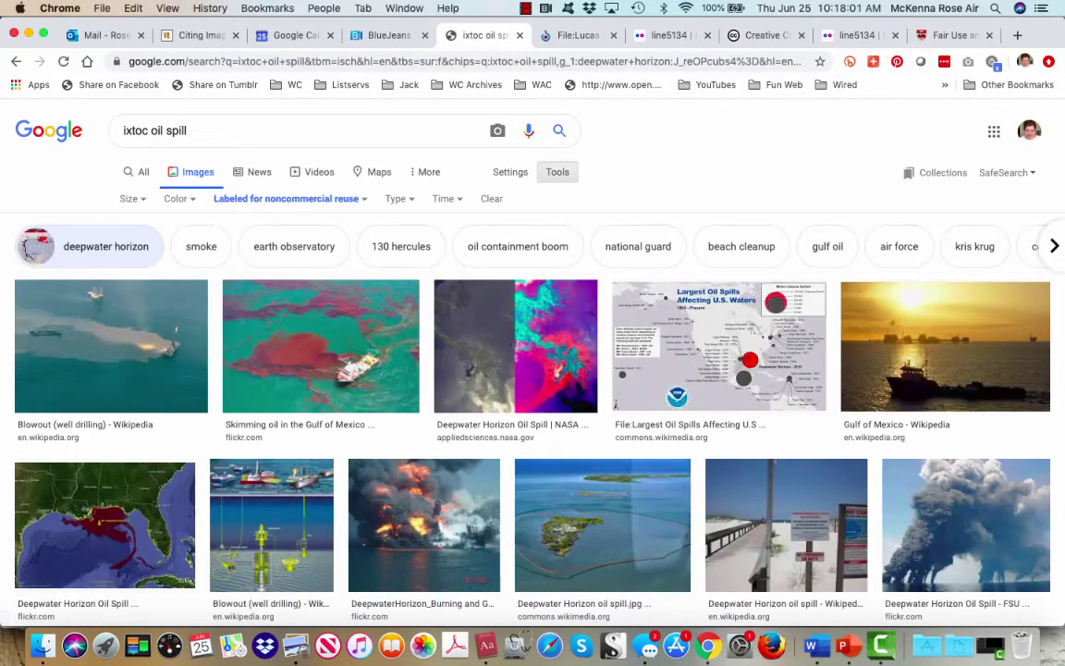
scroll(533, 370, "down", 4)
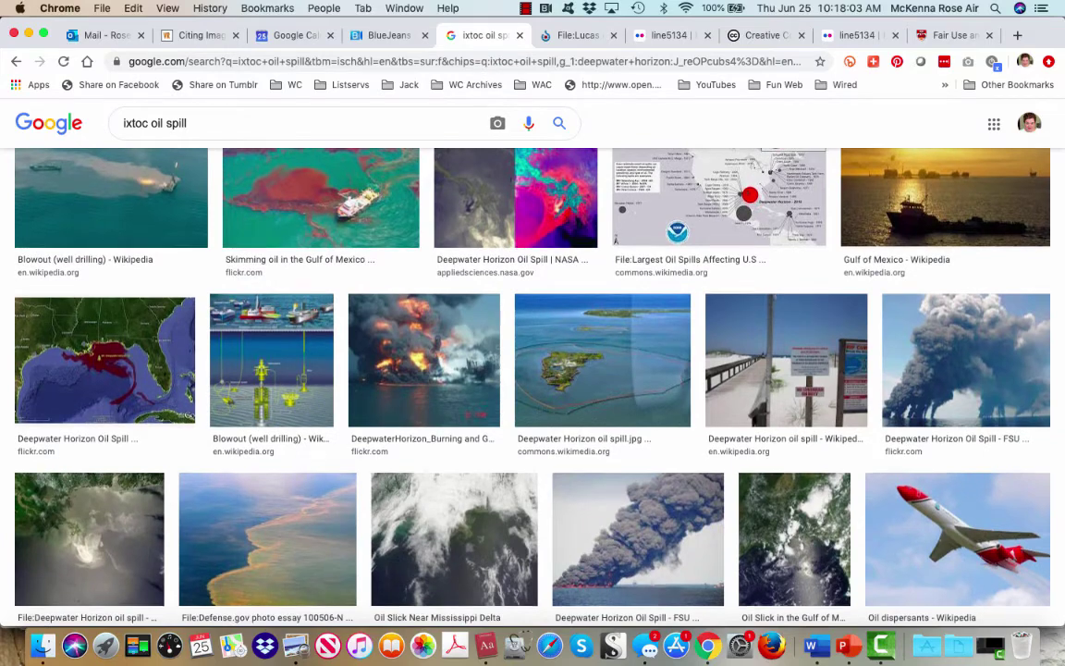
scroll(533, 370, "down", 5)
scroll(533, 370, "down", 4)
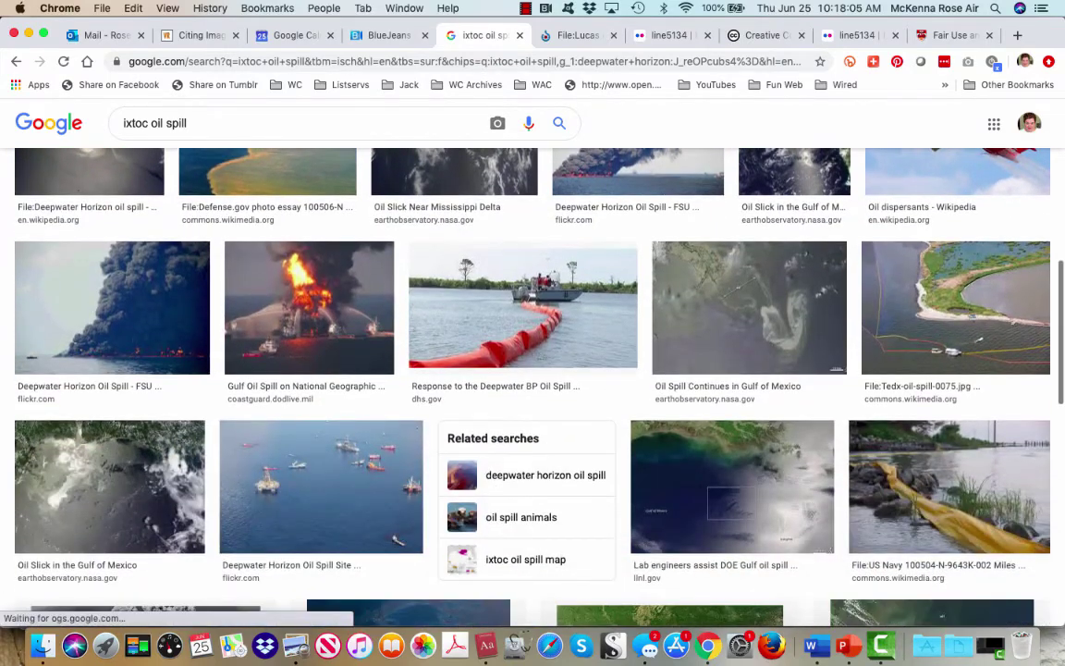
scroll(533, 370, "down", 4)
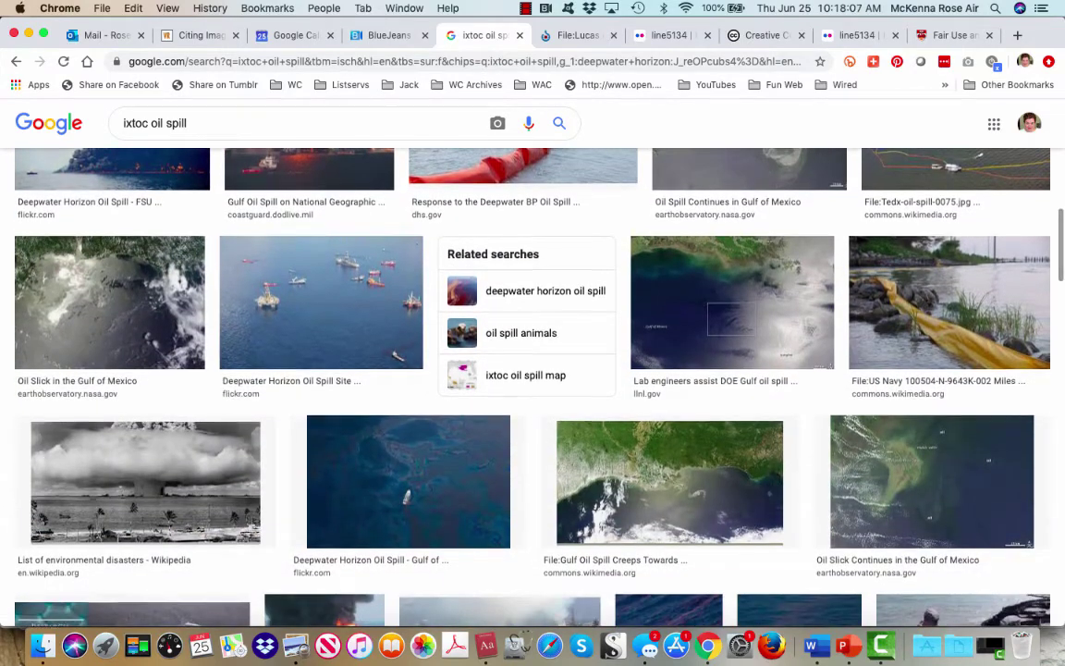
scroll(532, 370, "down", 5)
scroll(533, 370, "down", 4)
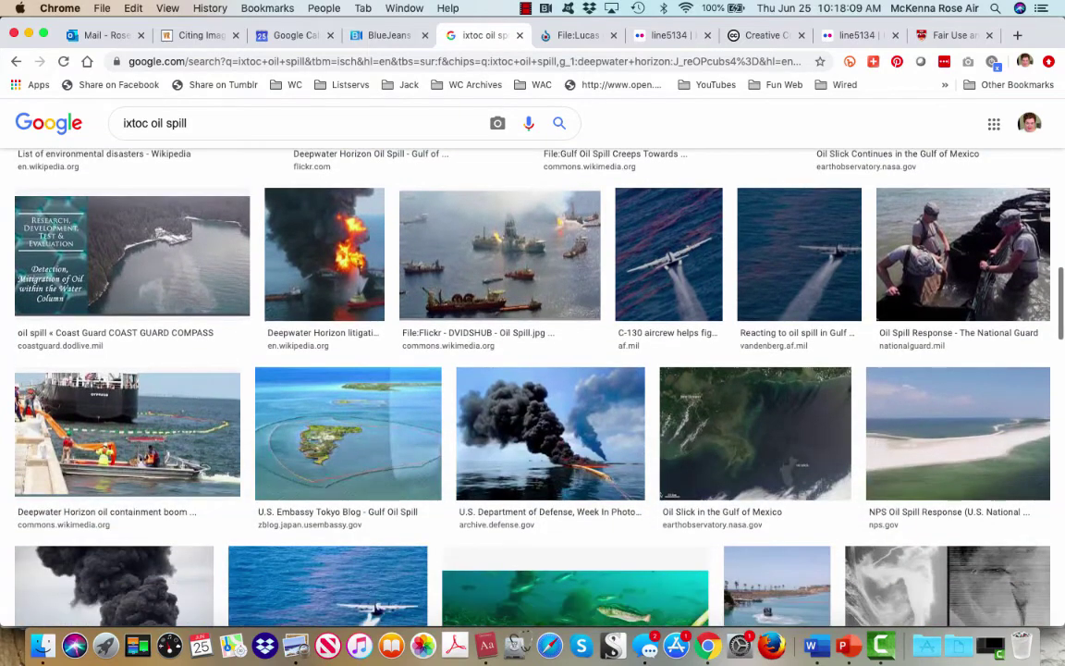
scroll(533, 370, "down", 4)
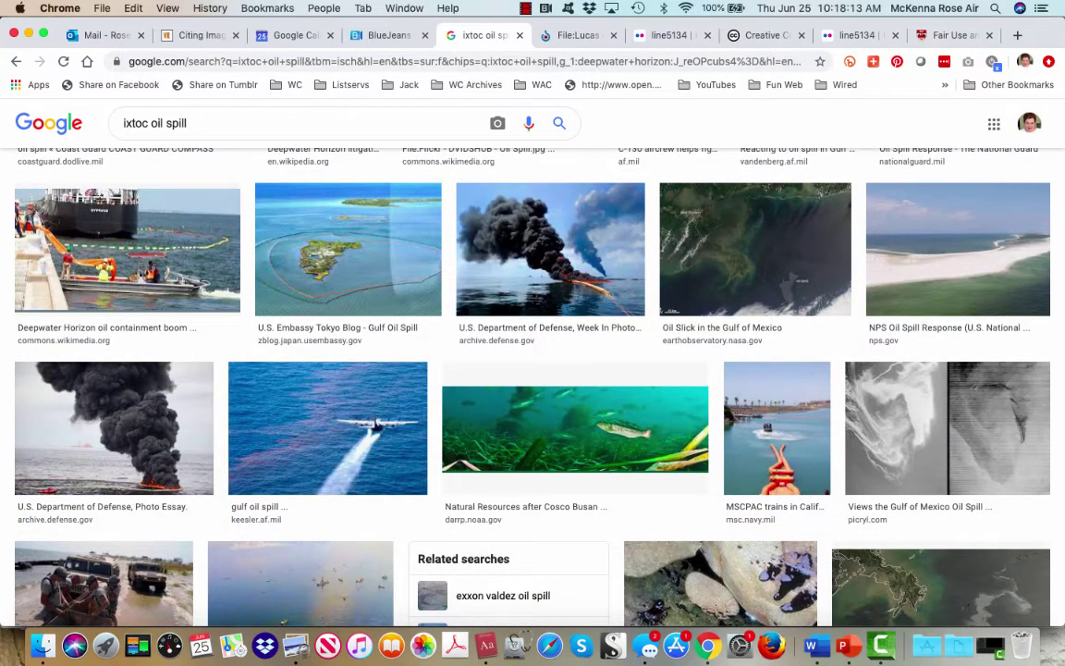
key("super+Tab")
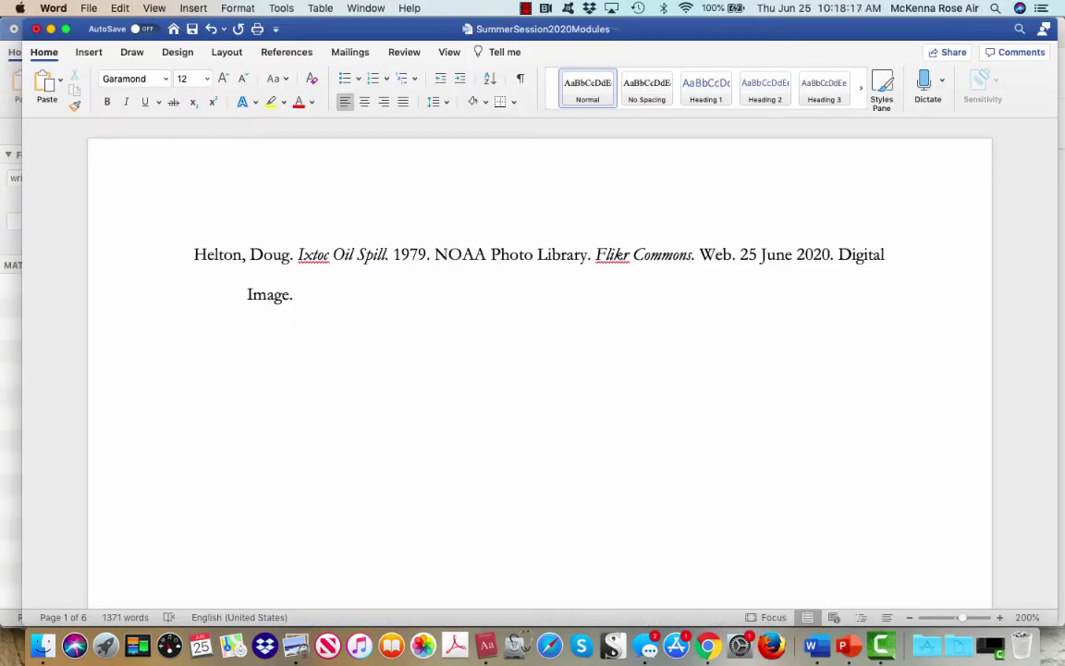
key("super+Tab")
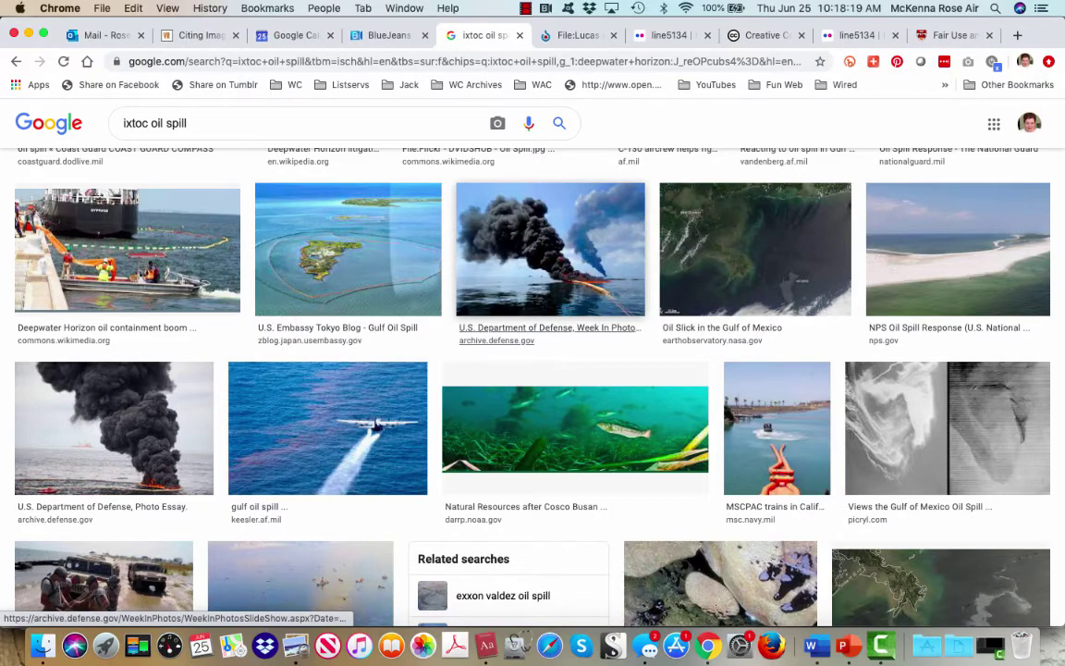
scroll(532, 370, "up", 5)
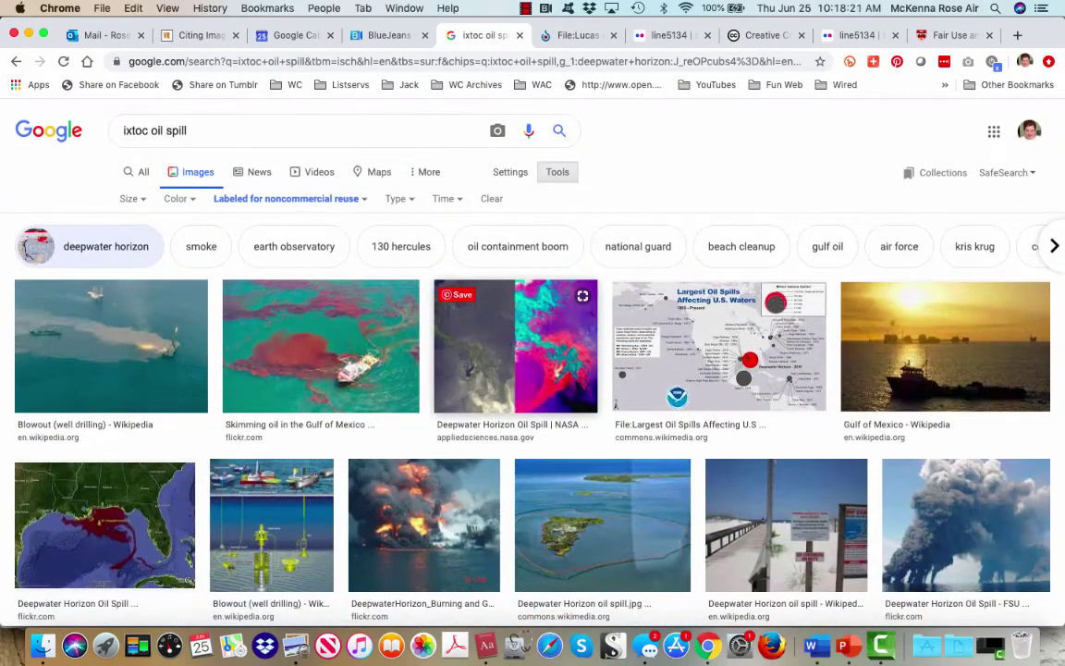
Switch to the browser window with the course page and review the usage rights sources listed under Digital Citizenship.
key("super+grave")
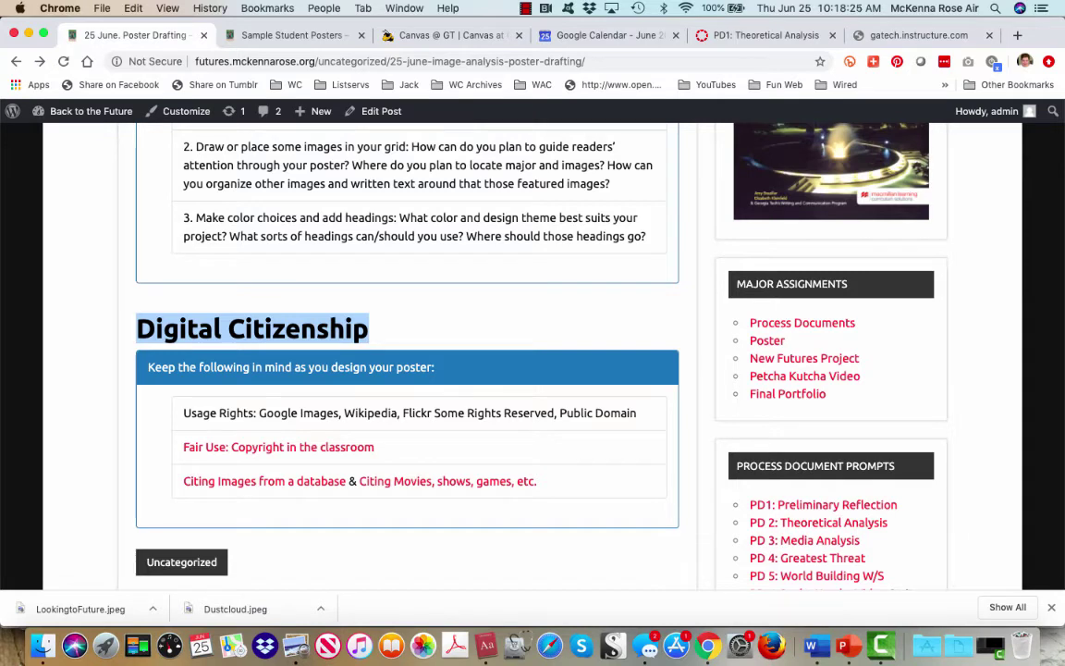
key("Escape")
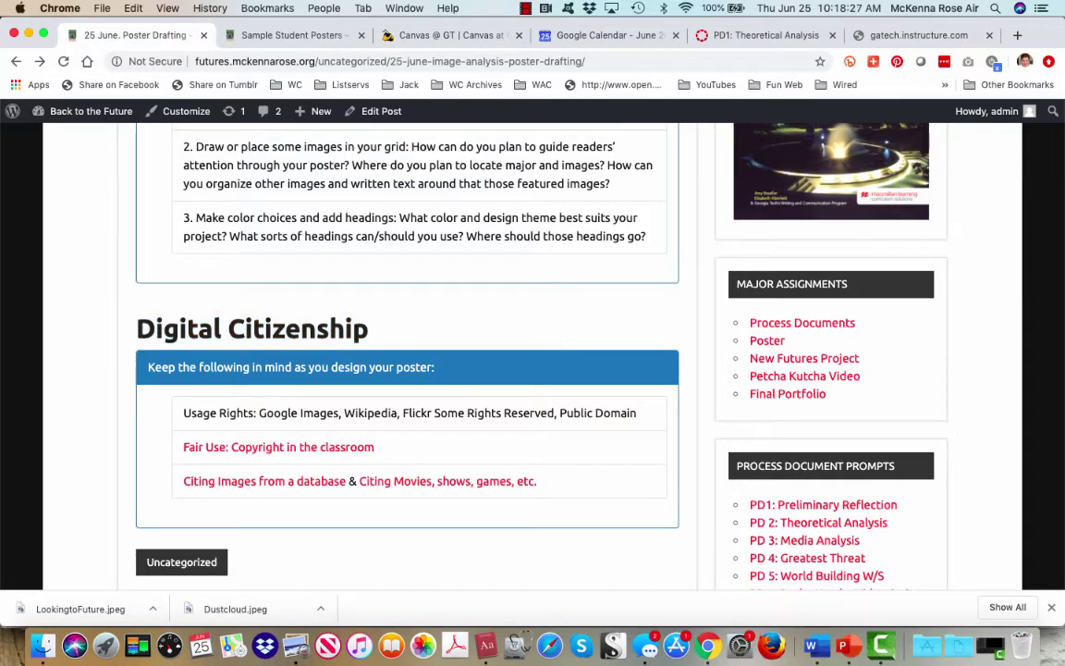
left_click_drag(266, 412, 441, 412)
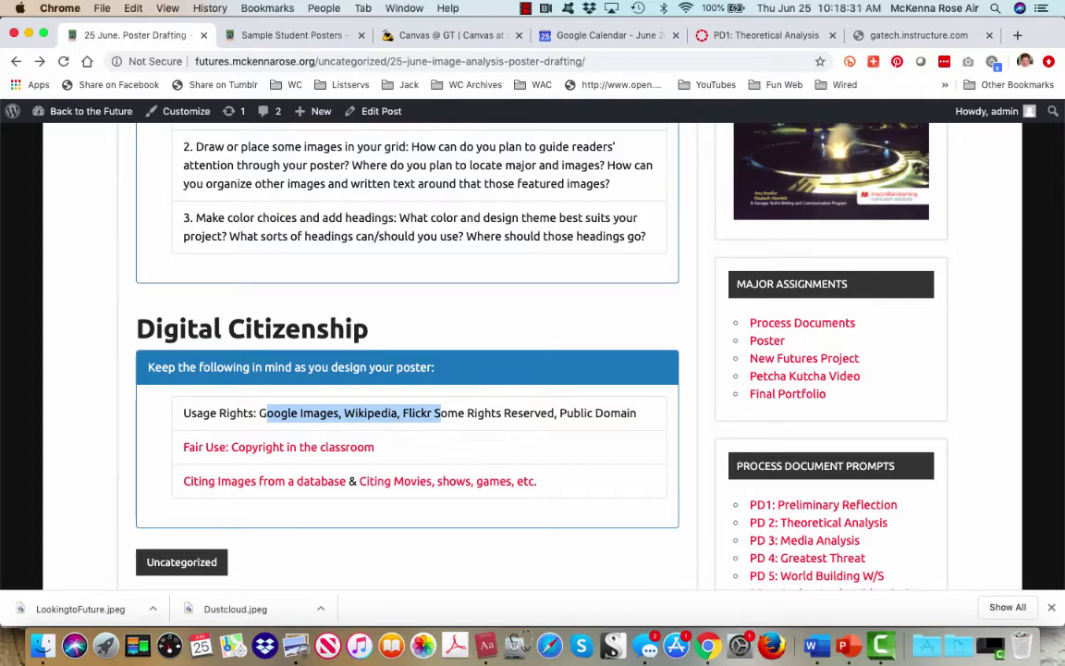
left_click(441, 412)
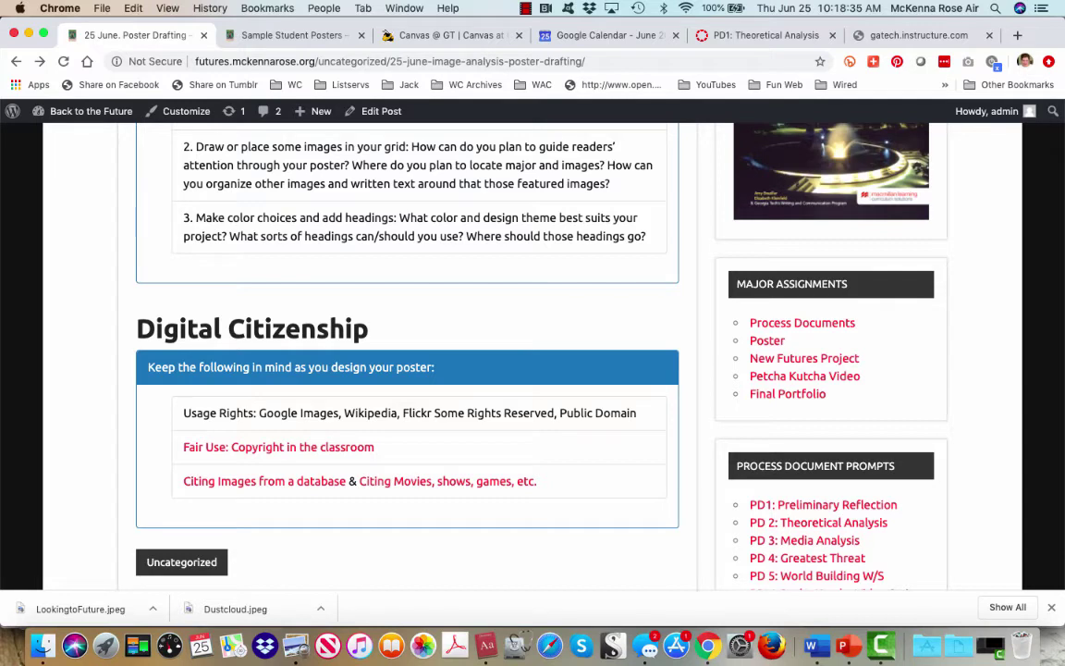
left_click_drag(440, 413, 637, 412)
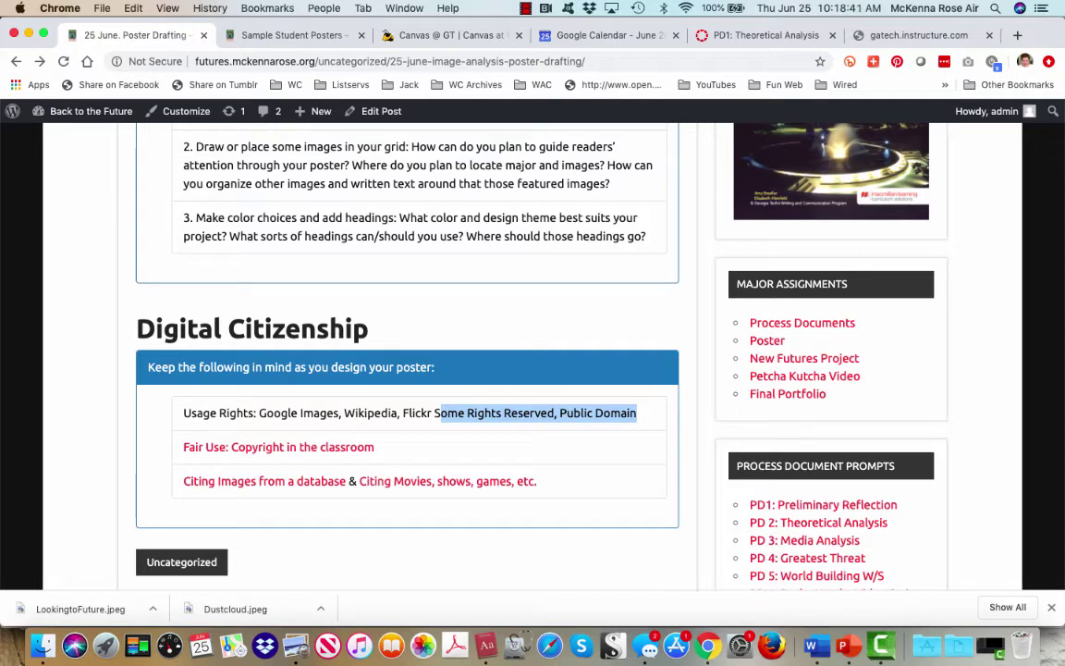
left_click(637, 412)
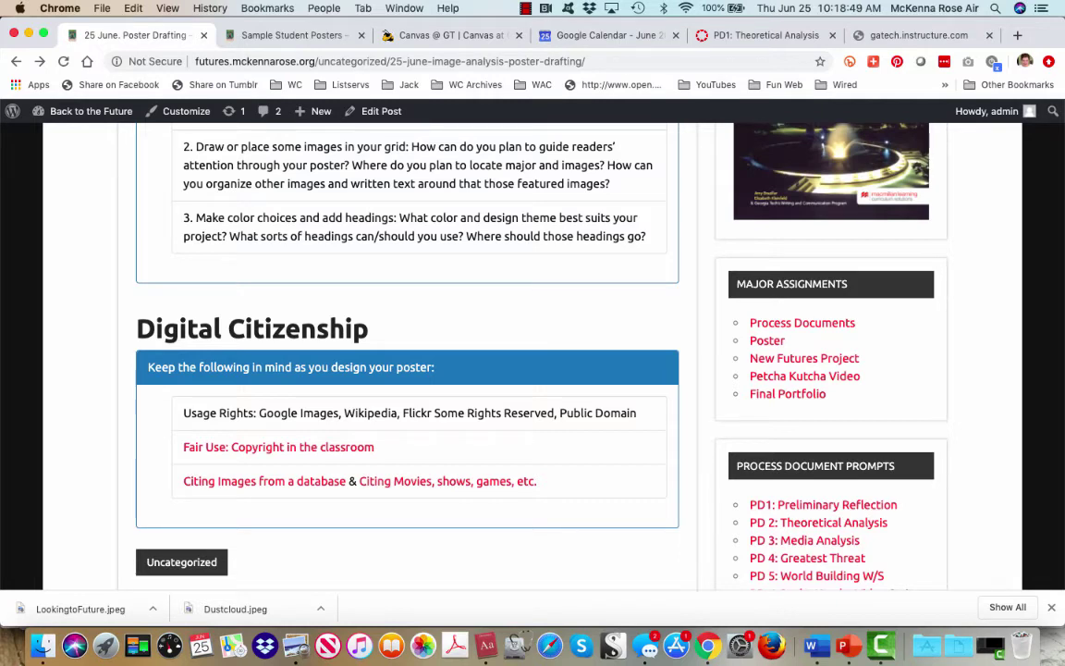
Open the "Fair Use: Copyright in the classroom" page and highlight its title words "Fair Use" and the opening definition of fair use.
left_click(278, 447)
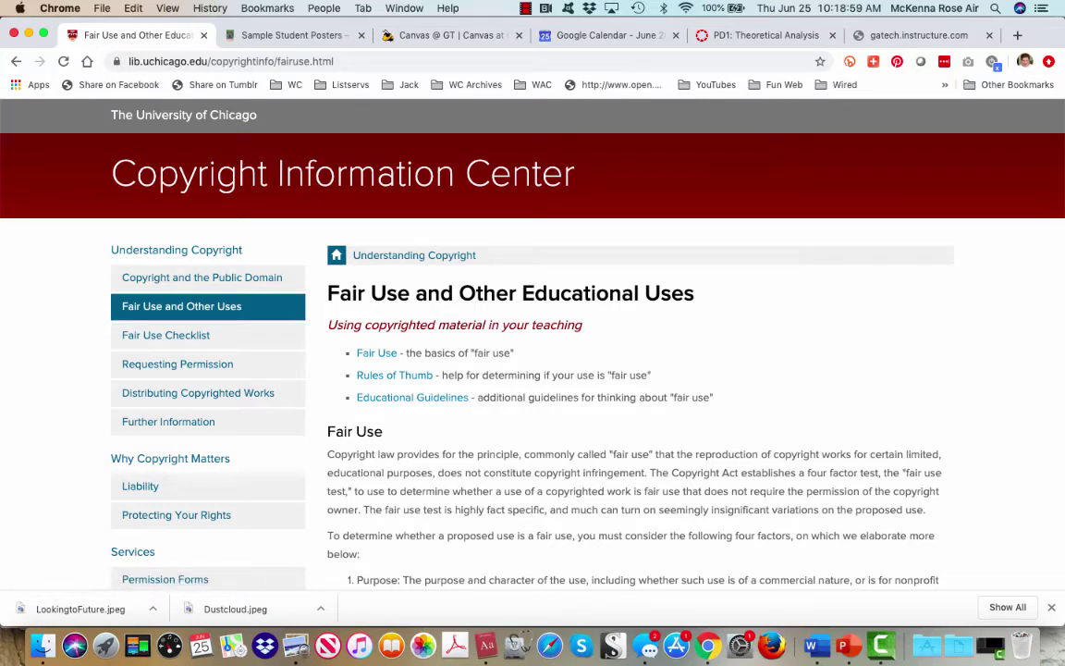
left_click_drag(328, 293, 410, 293)
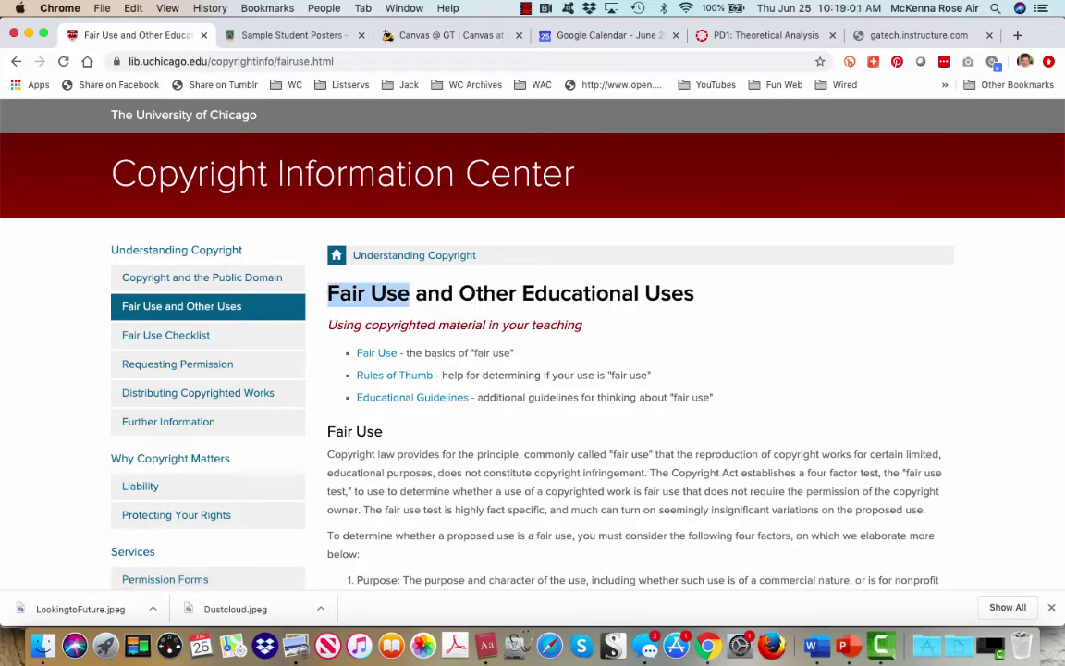
scroll(532, 369, "down", 3)
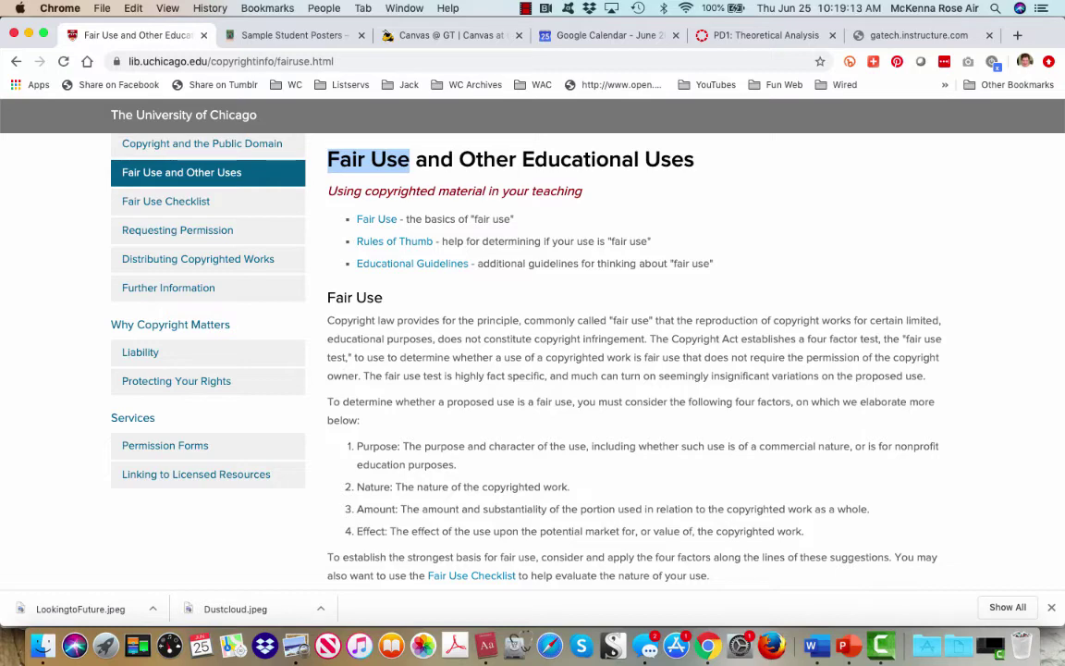
left_click_drag(645, 338, 327, 319)
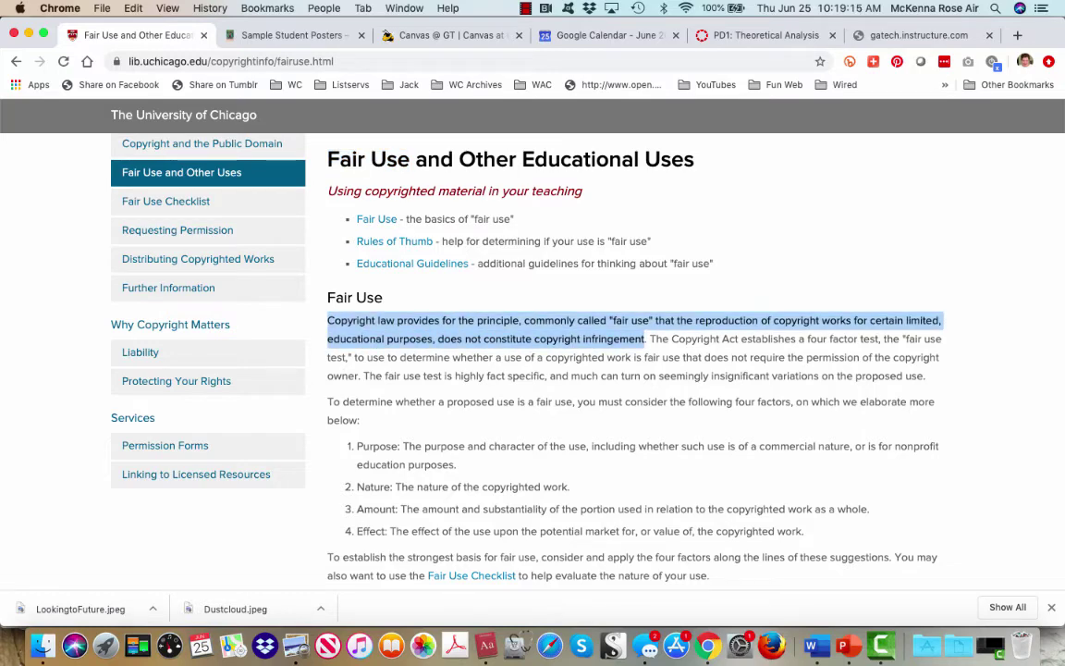
Switch to the browser window with the Google image results and search the reusable images for "interstellar".
key("super+grave")
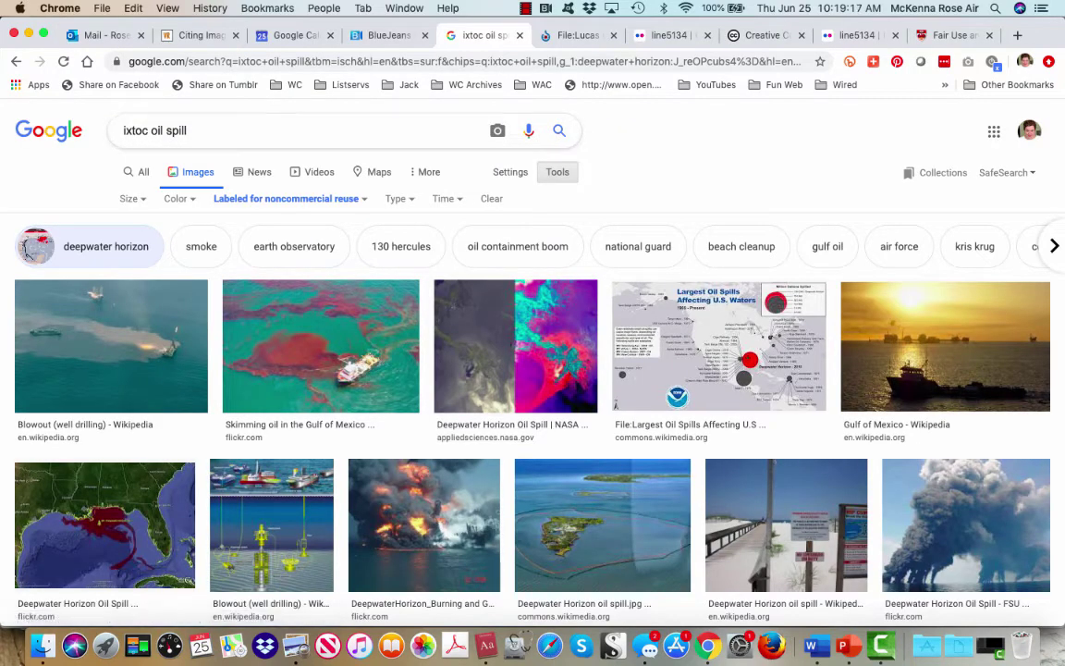
left_click_drag(189, 130, 74, 130)
type("inter")
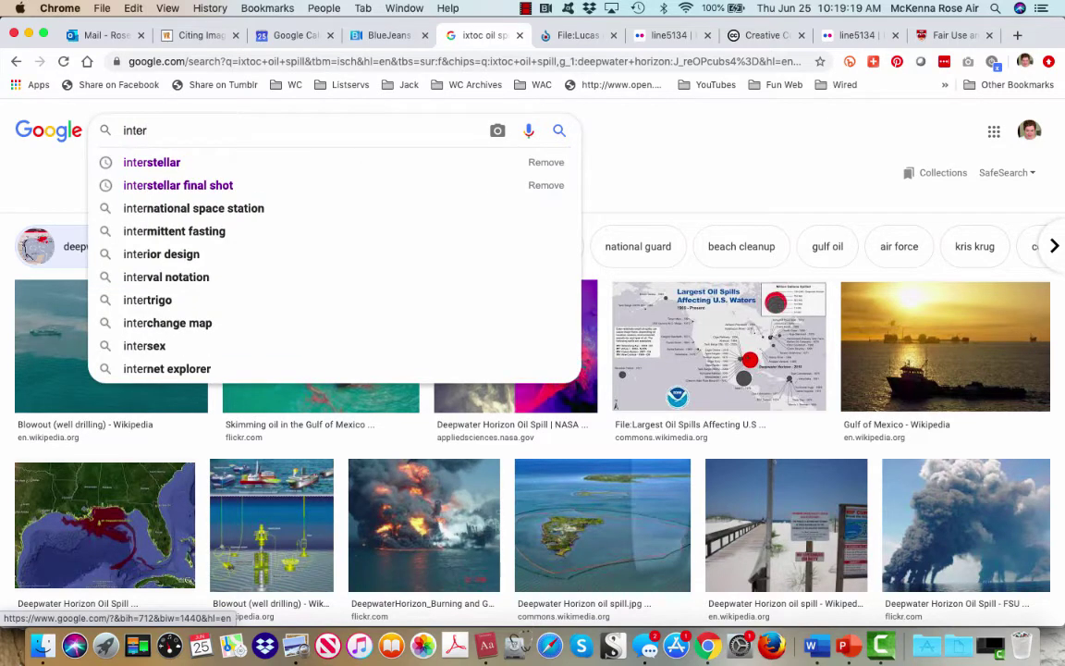
left_click(141, 164)
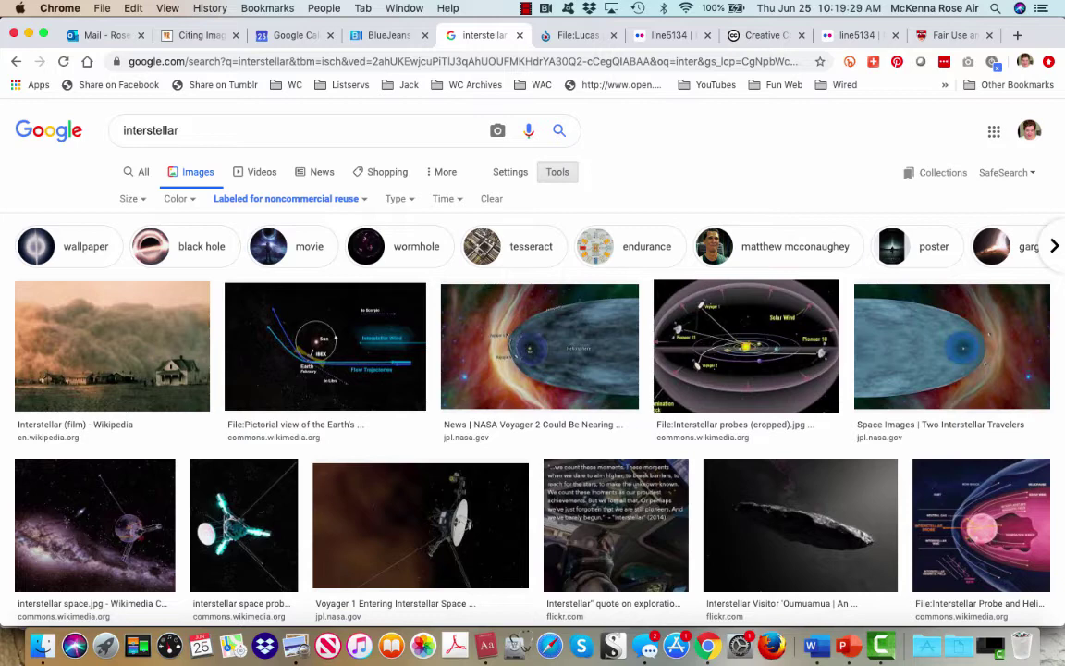
Glance at the Creative Commons license and Flickr photo pages, and remove the usage rights filter from the "interstellar" image results.
left_click(766, 35)
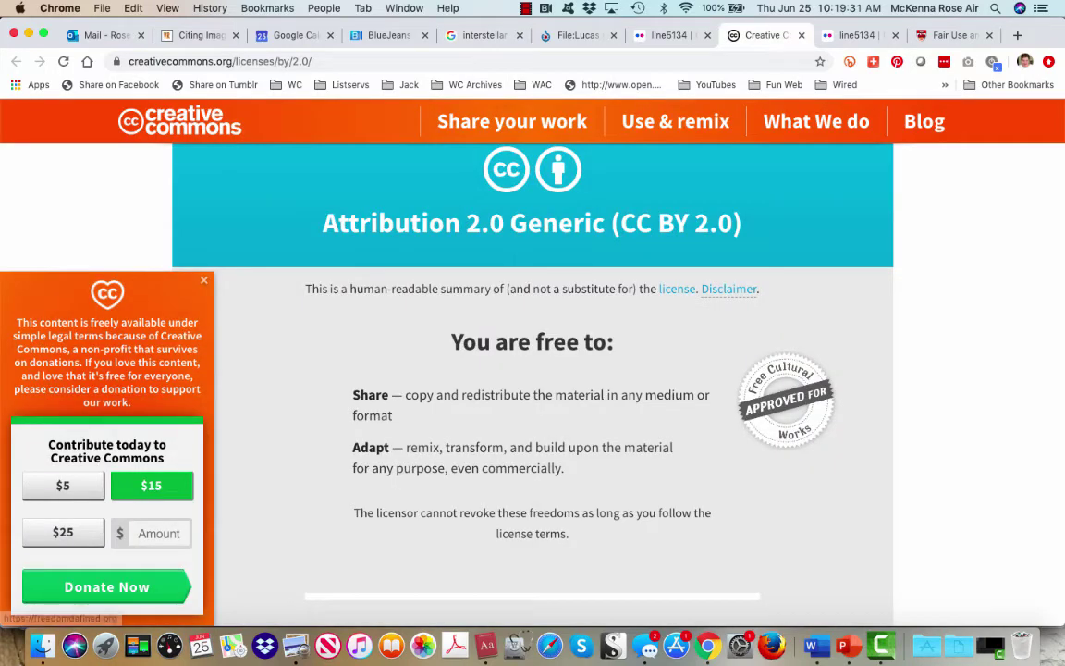
left_click(672, 35)
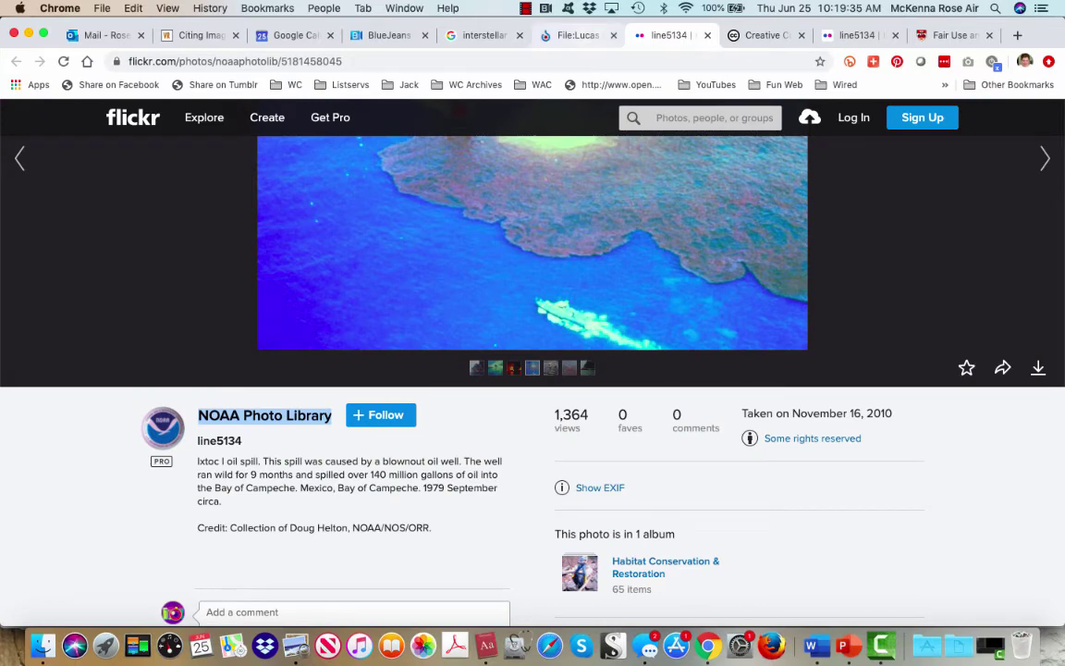
left_click(485, 35)
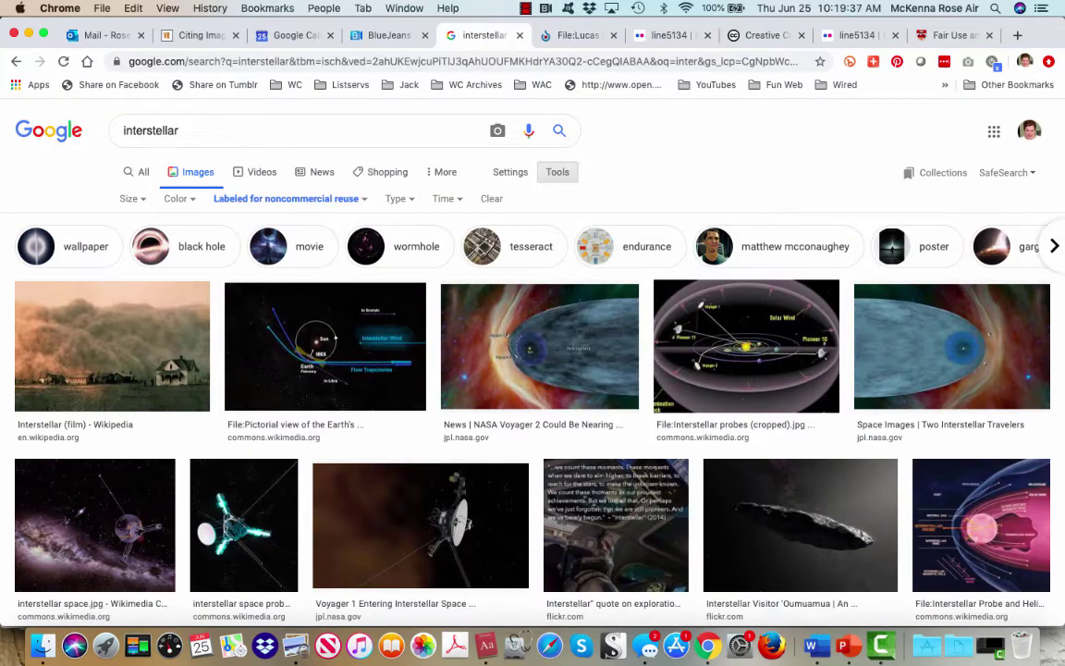
left_click(290, 199)
left_click(262, 221)
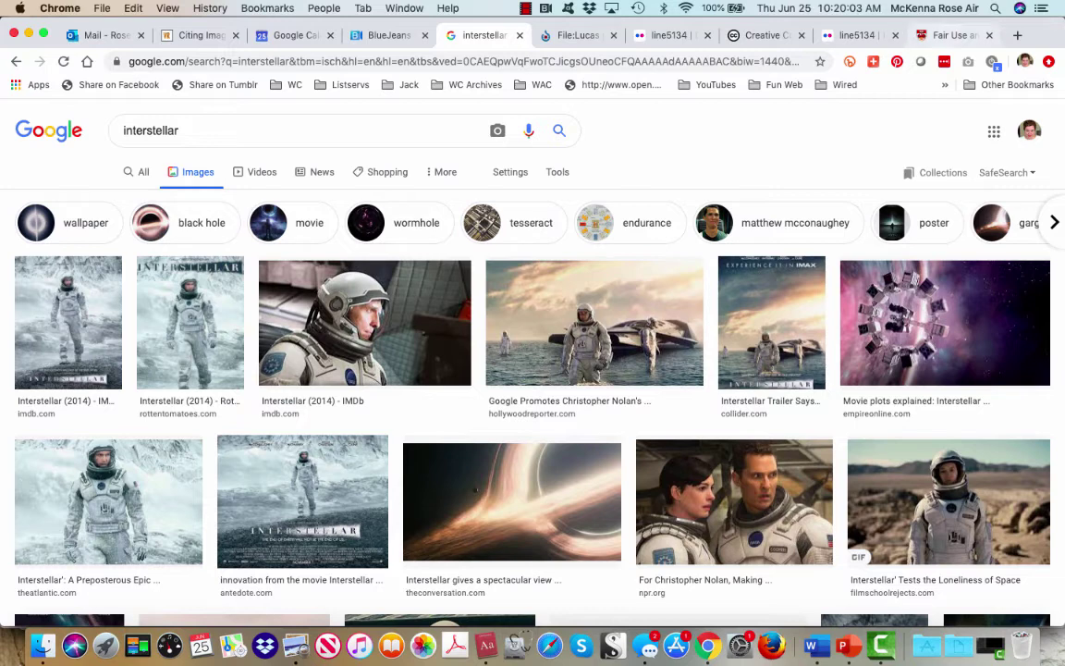
Return to the Fair Use page and highlight the sentence introducing the four factors and the description of the Amount factor.
left_click(949, 35)
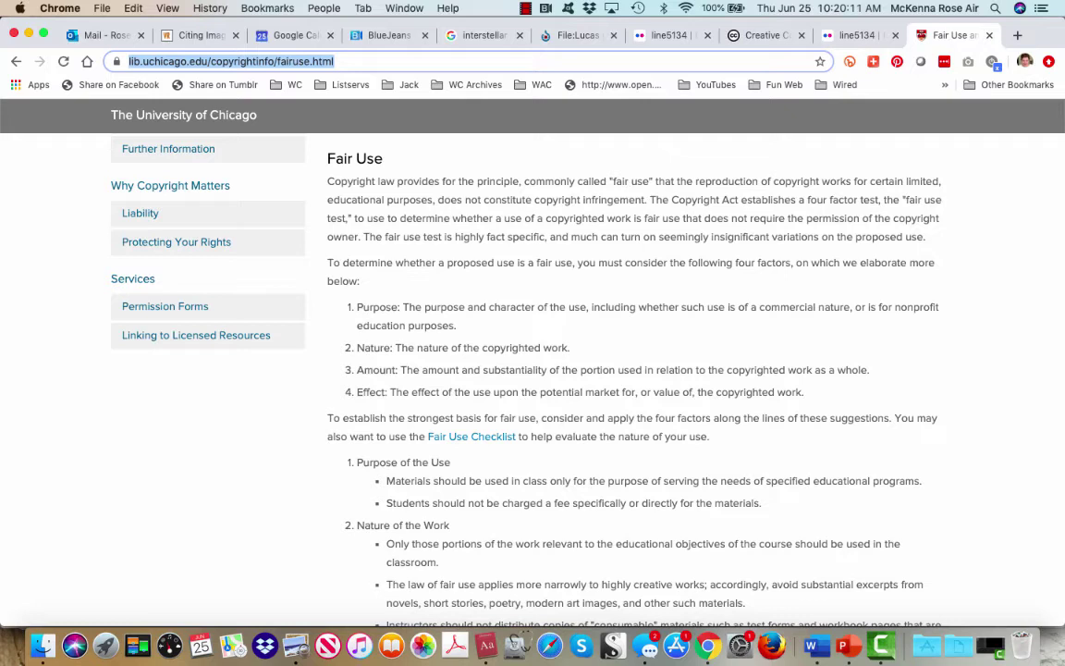
key("Escape")
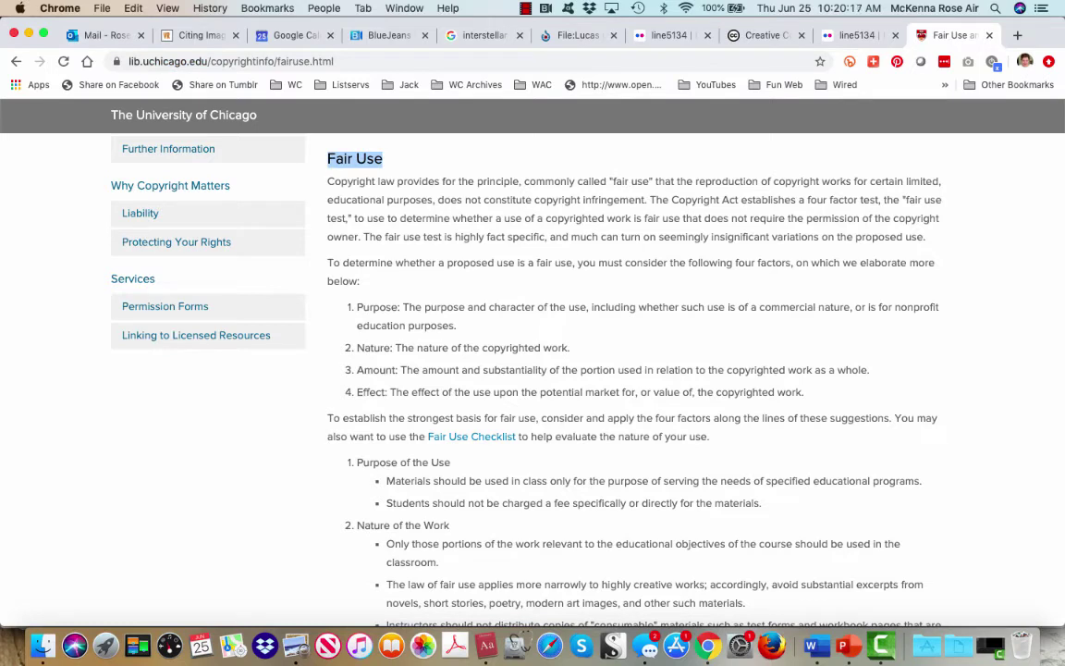
left_click_drag(334, 263, 359, 281)
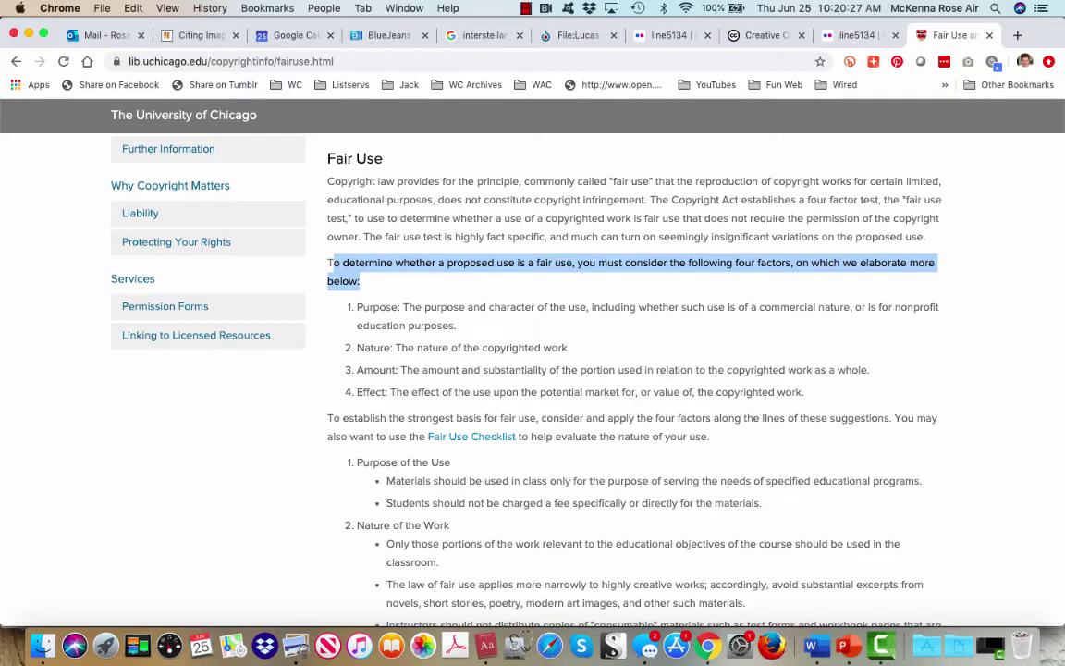
left_click(359, 282)
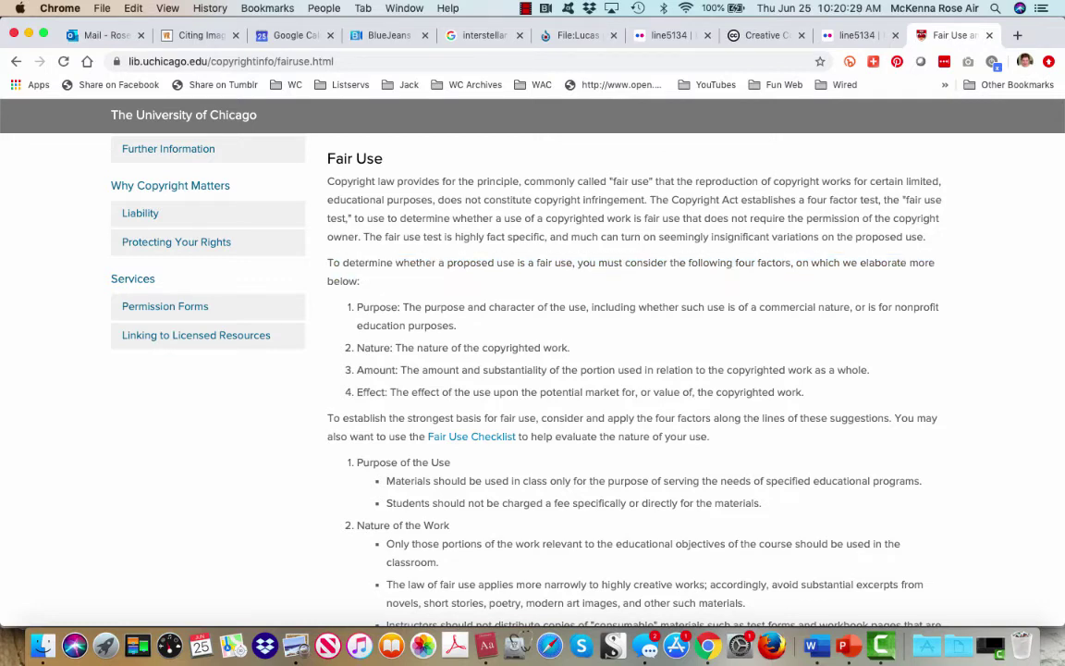
left_click_drag(401, 370, 785, 370)
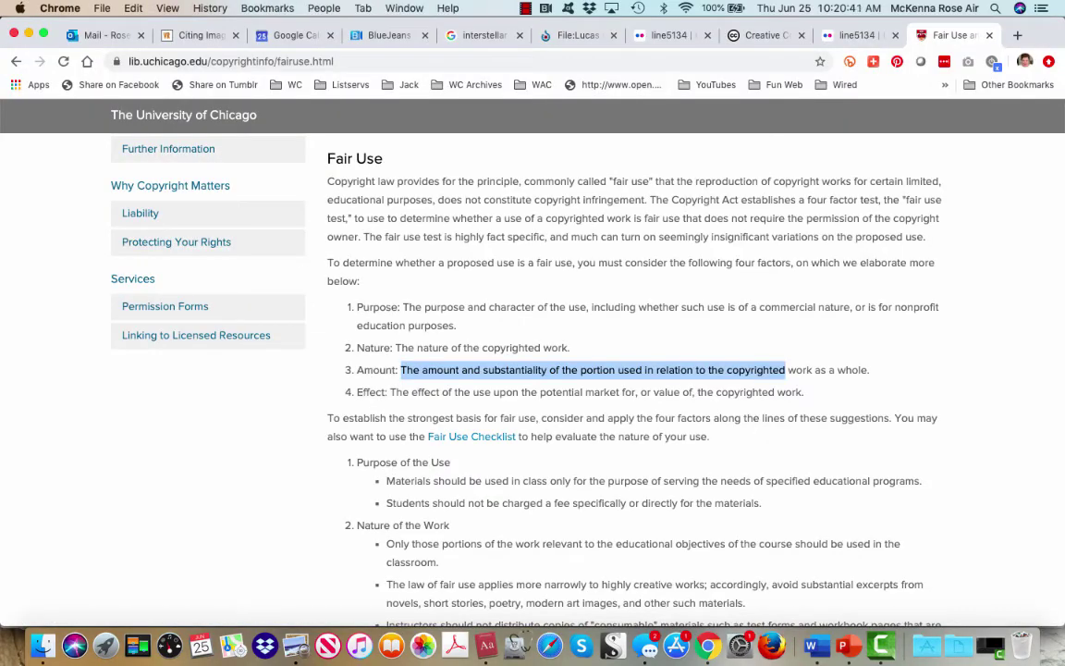
Preview the Hollywood Reporter "Interstellar" image and browse the film stills, and highlight the Effect factor on the Fair Use page.
left_click(481, 35)
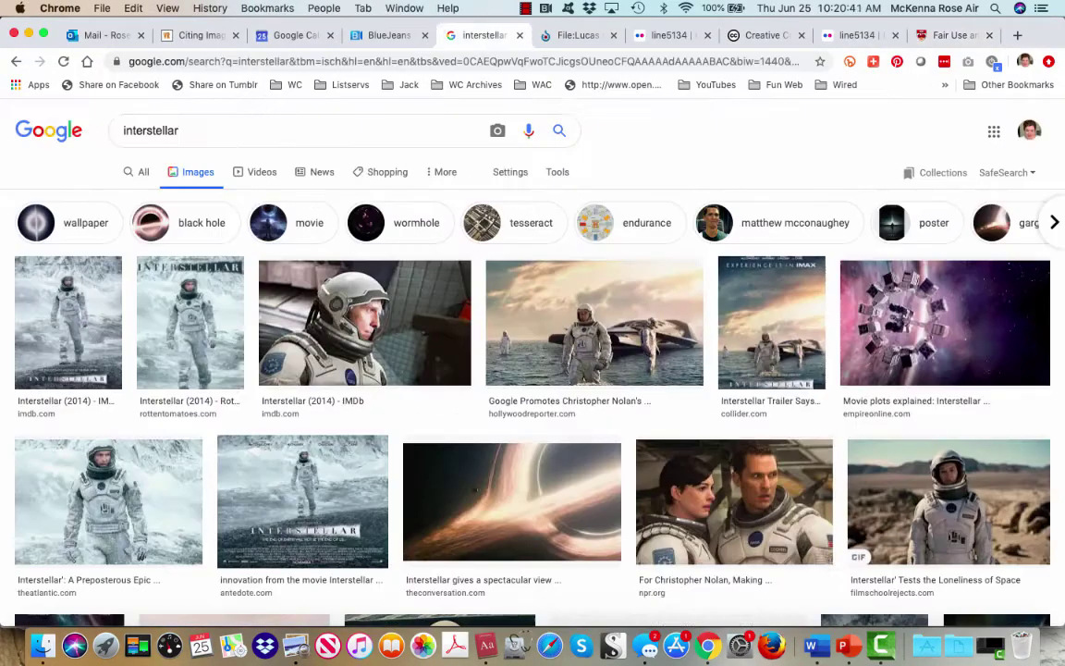
left_click(564, 388)
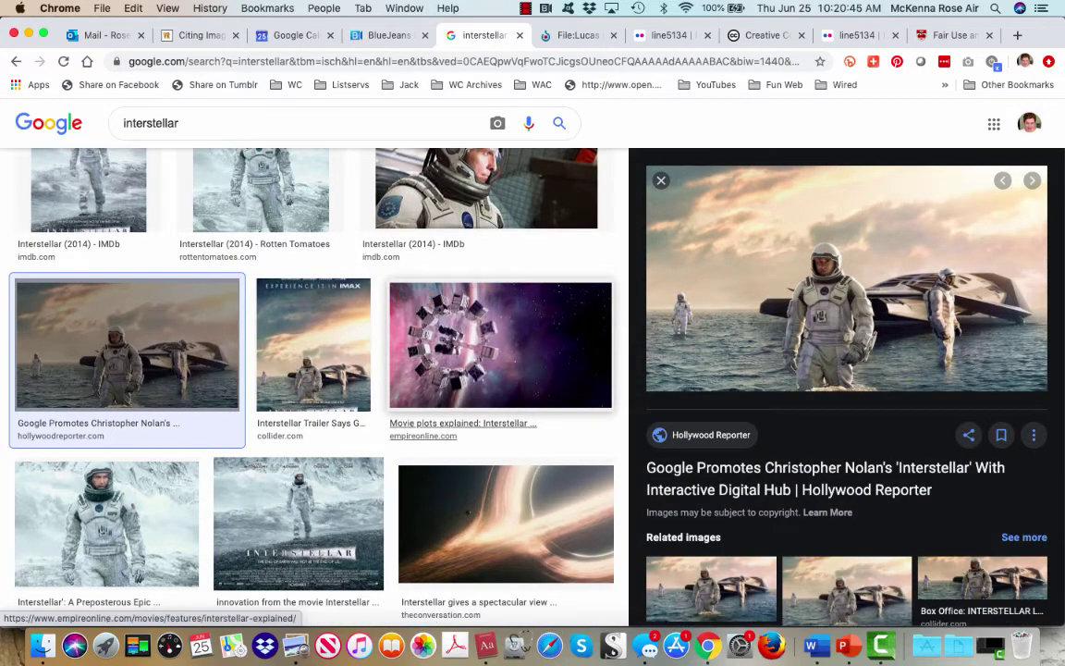
scroll(315, 388, "down", 5)
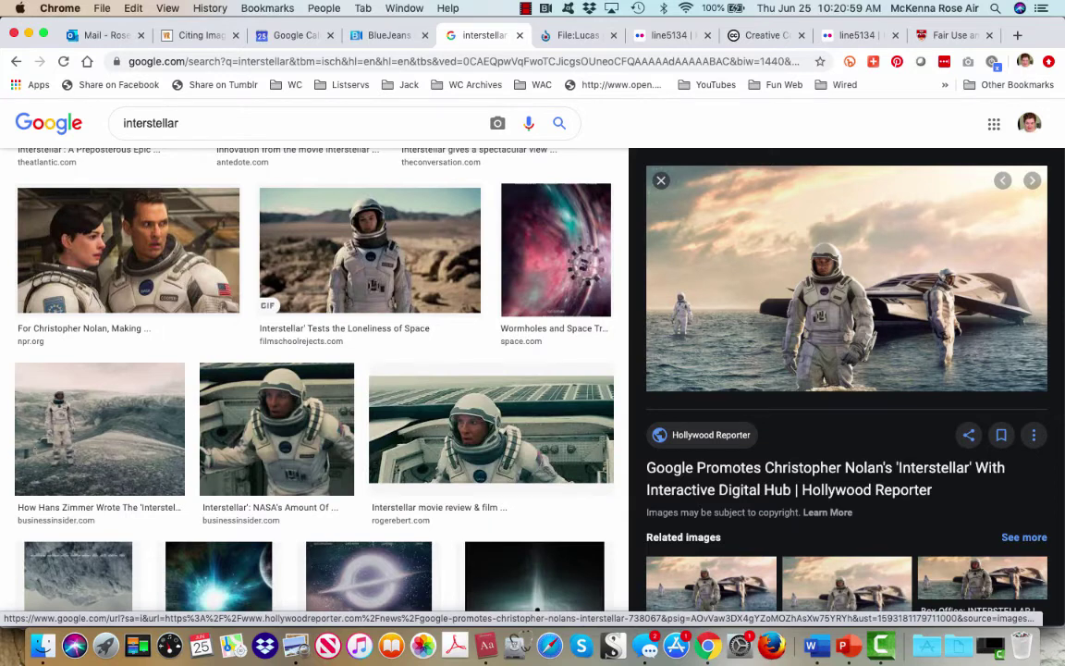
left_click(954, 35)
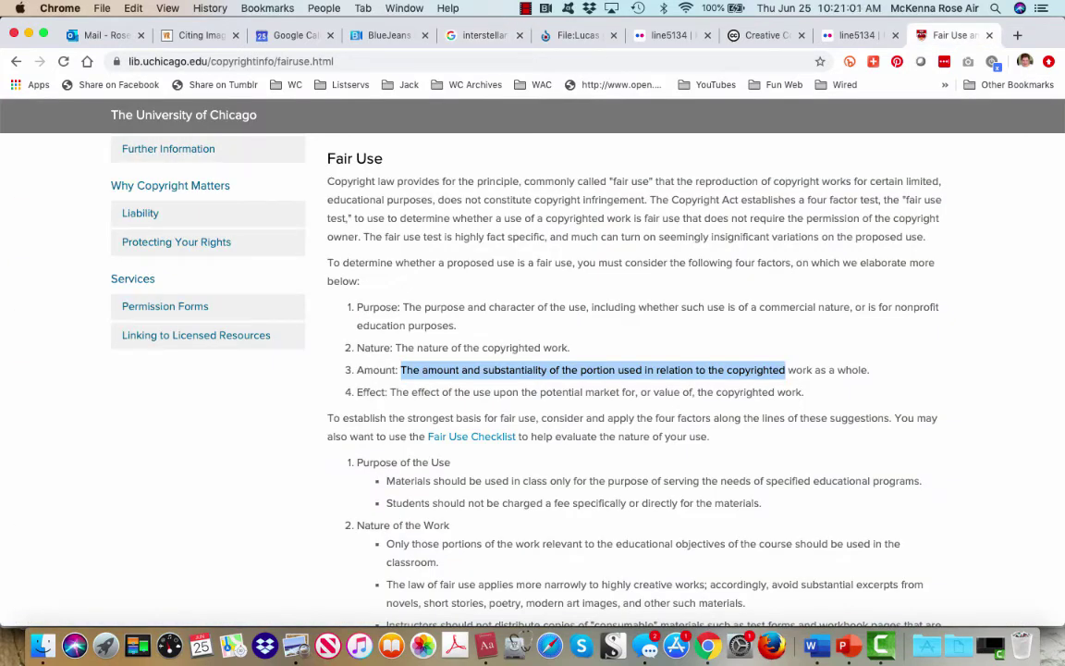
left_click_drag(804, 393, 396, 392)
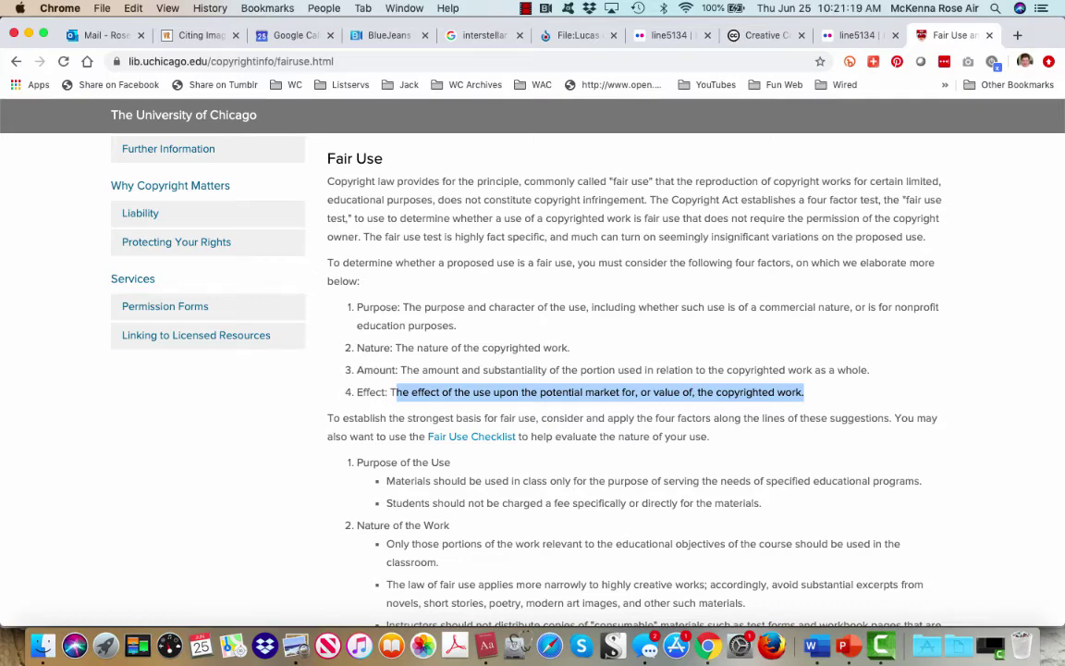
Go back to the course page in the other browser window and open "Citing Movies, shows, games, etc." under Digital Citizenship.
left_click(476, 35)
left_click(288, 35)
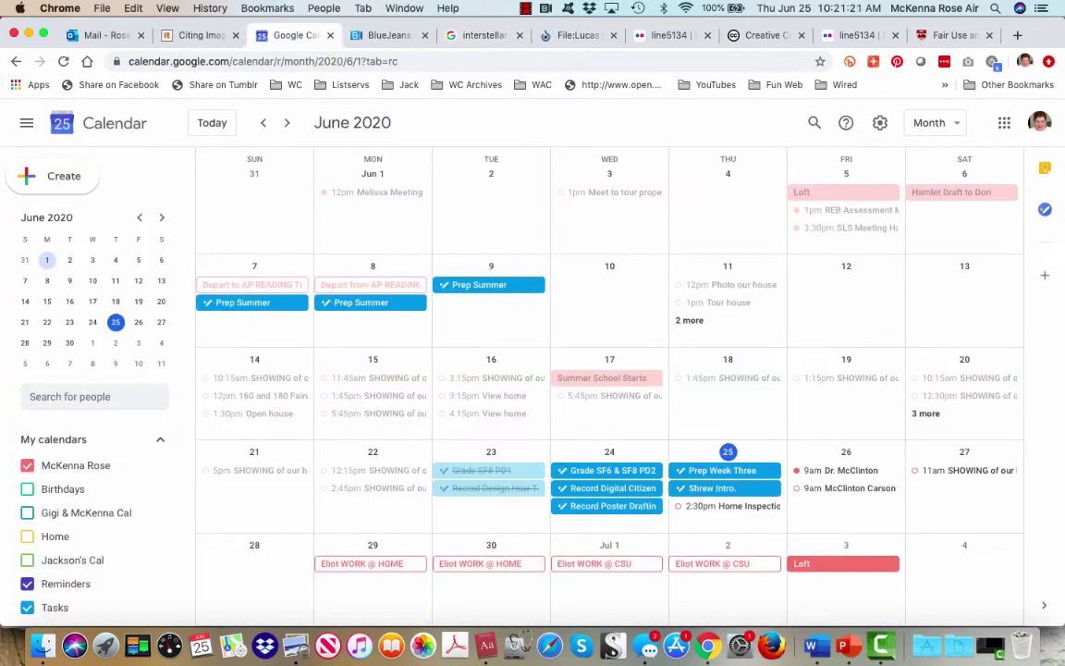
key("super+grave")
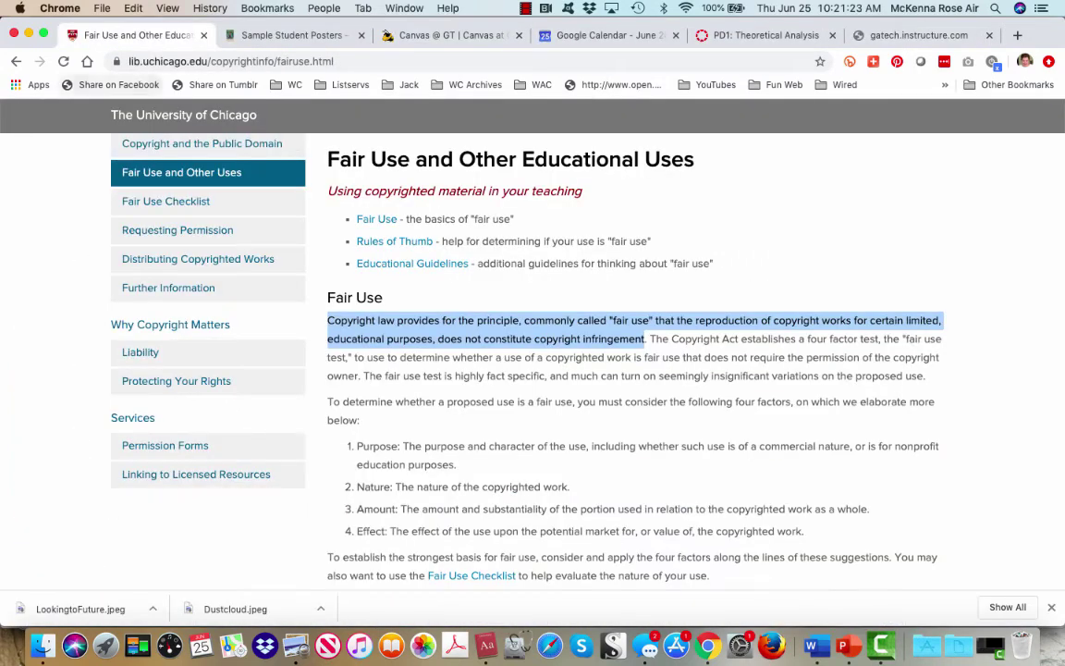
left_click(16, 61)
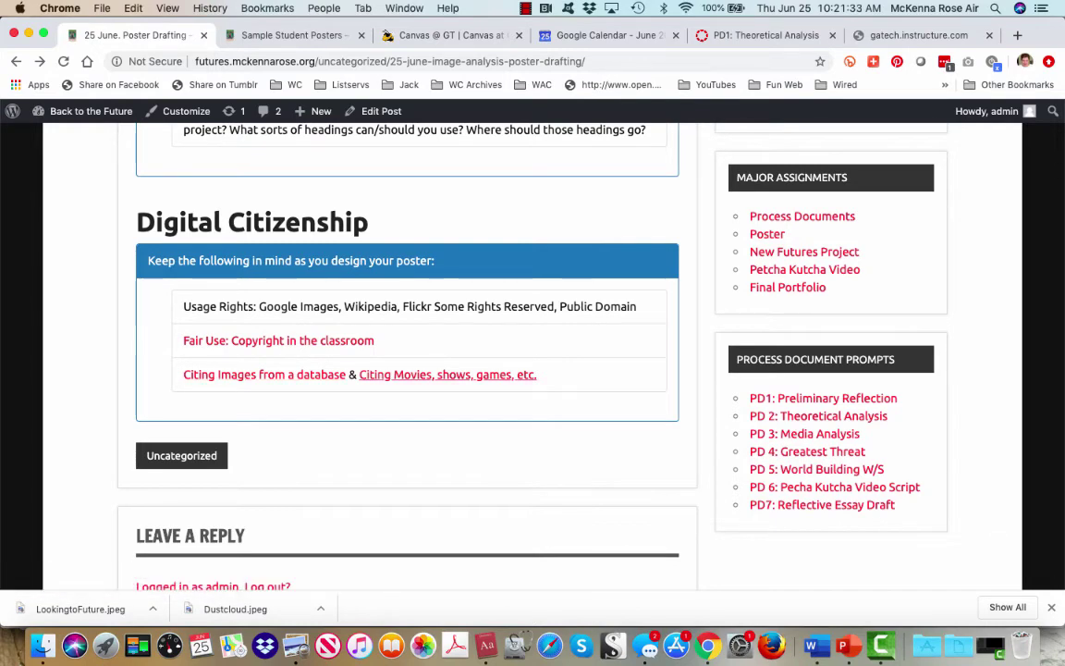
left_click(448, 374)
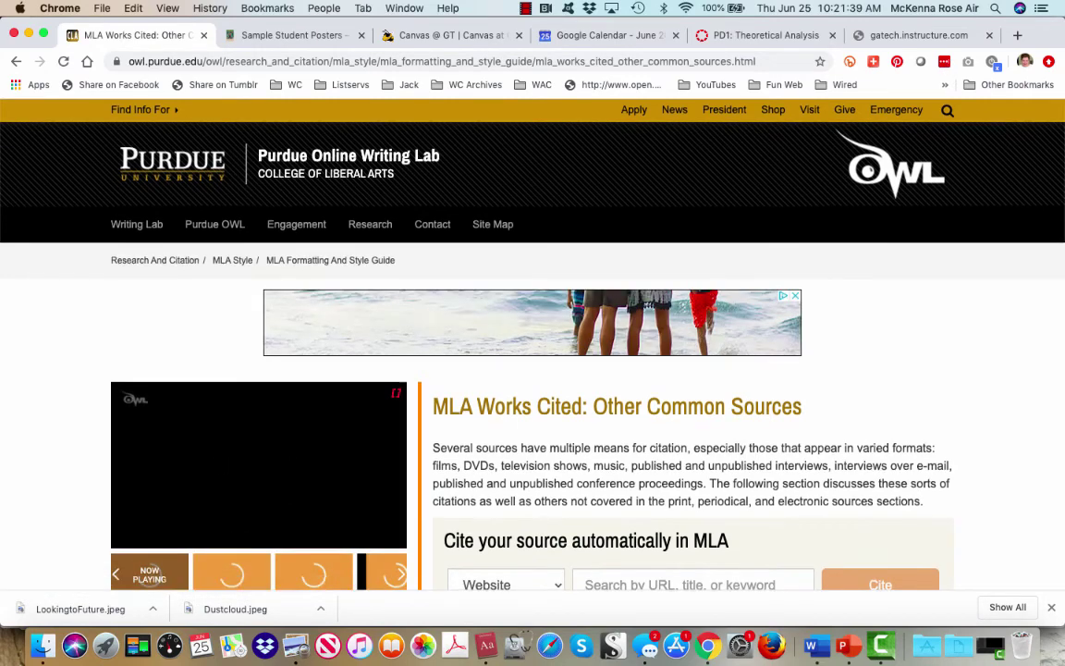
Look through the MLA Works Cited: Other Common Sources page for the photograph section and the Films or Movies citation guidelines.
scroll(533, 370, "down", 5)
scroll(532, 369, "down", 2)
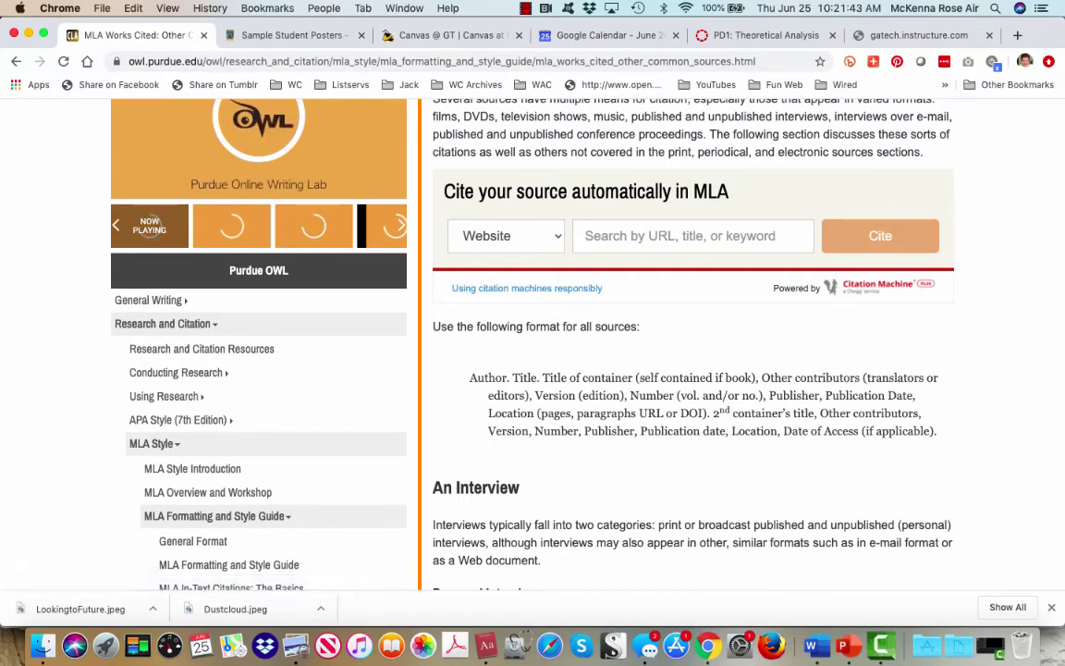
scroll(533, 370, "down", 4)
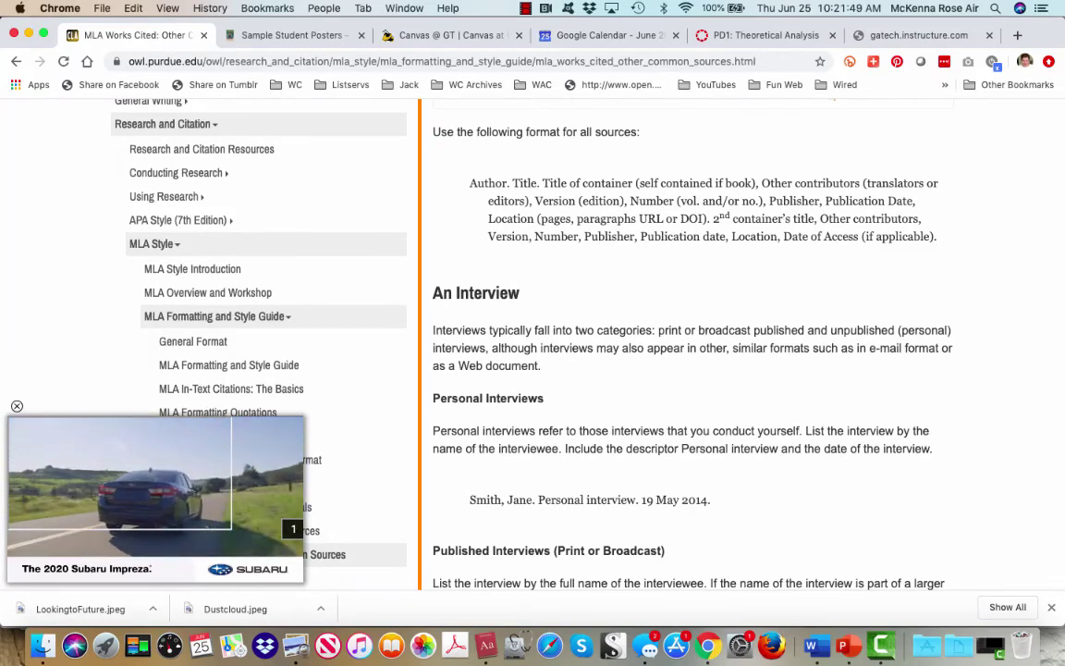
scroll(533, 370, "down", 3)
scroll(532, 370, "down", 4)
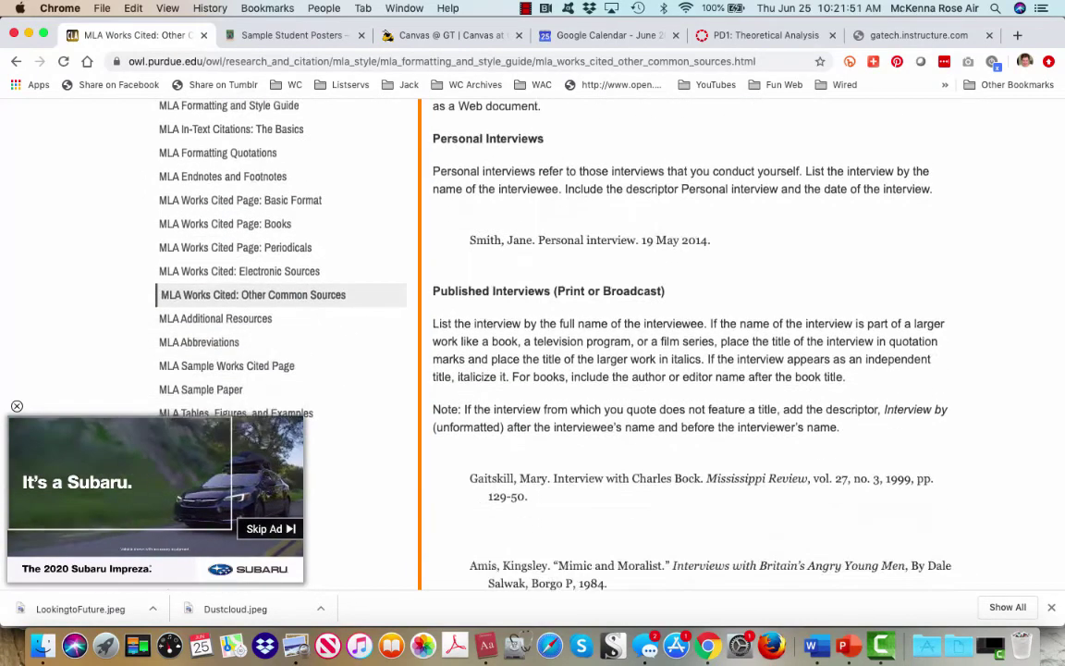
scroll(532, 370, "down", 9)
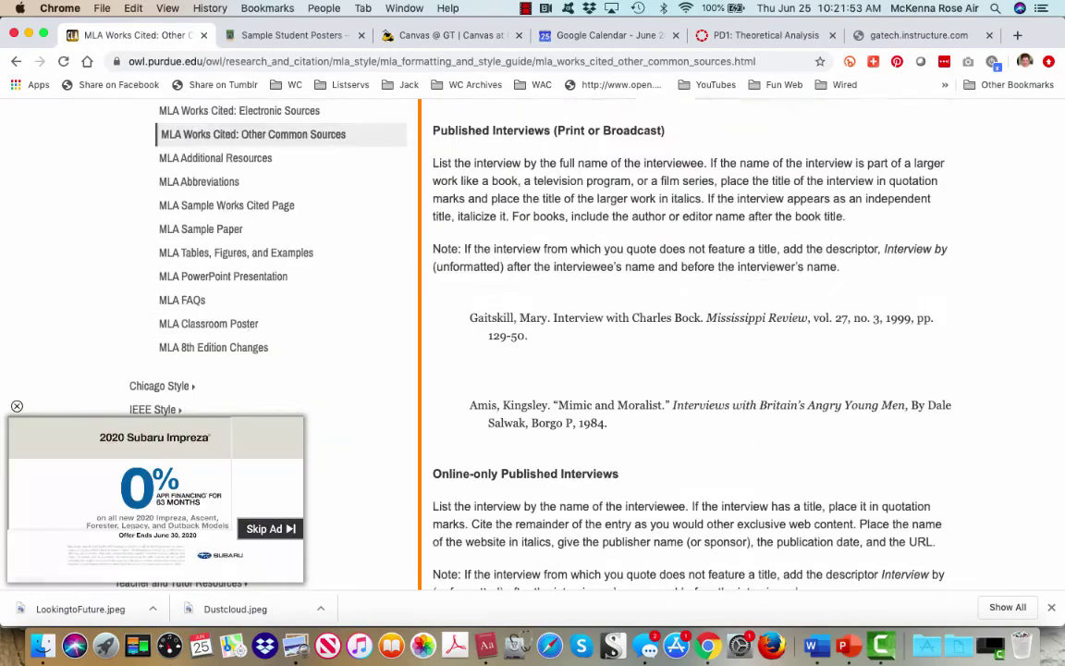
scroll(532, 369, "down", 2)
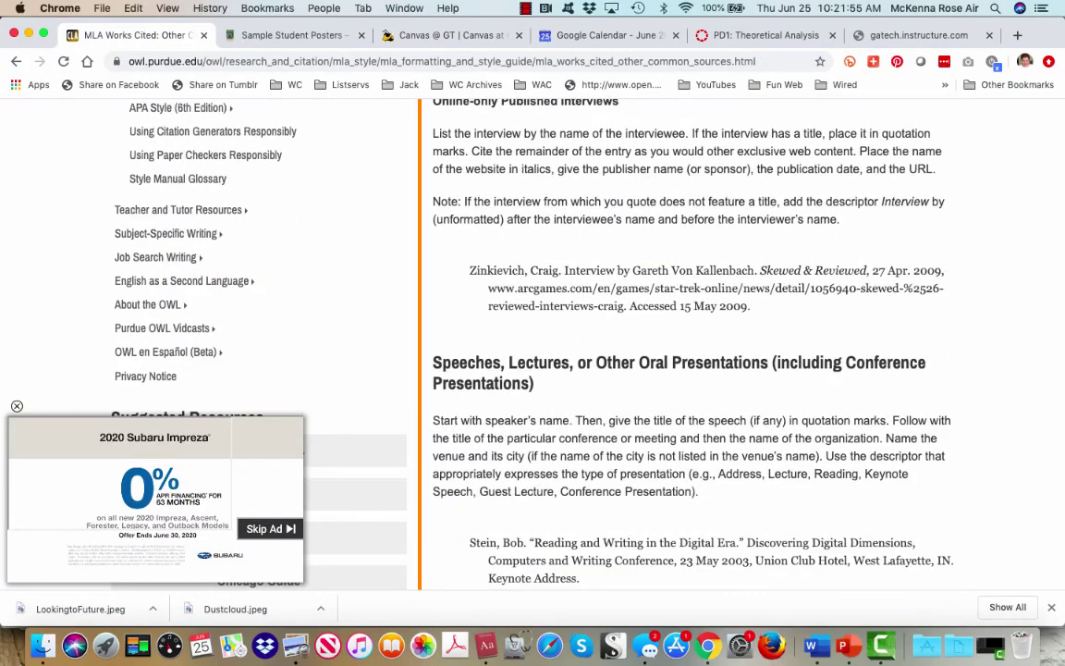
scroll(532, 370, "down", 11)
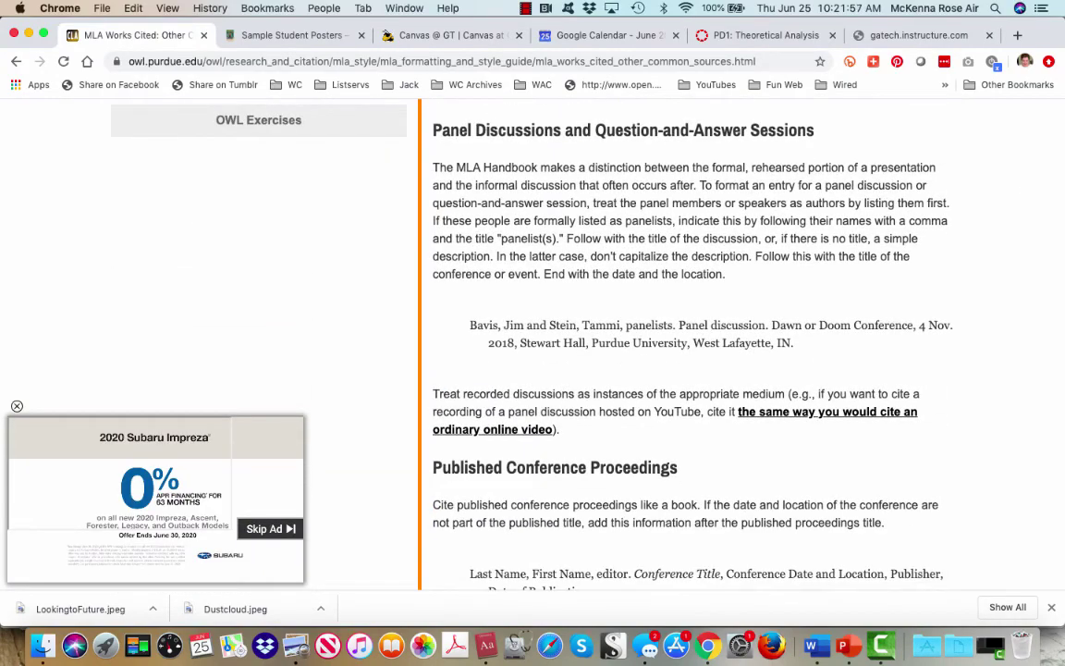
scroll(532, 370, "down", 20)
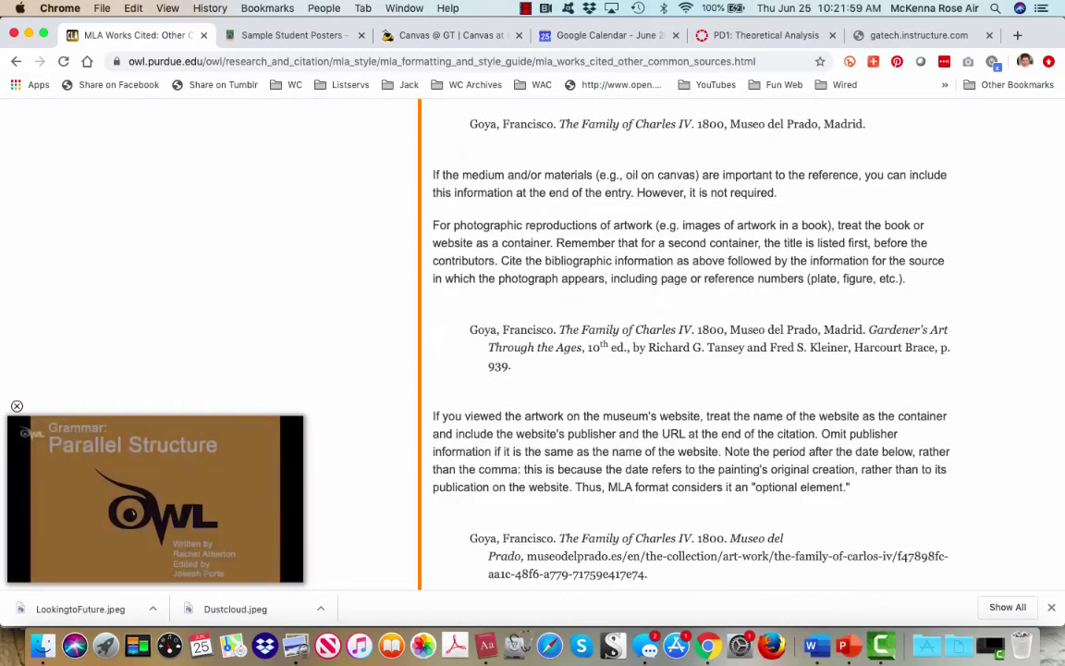
scroll(684, 370, "up", 7)
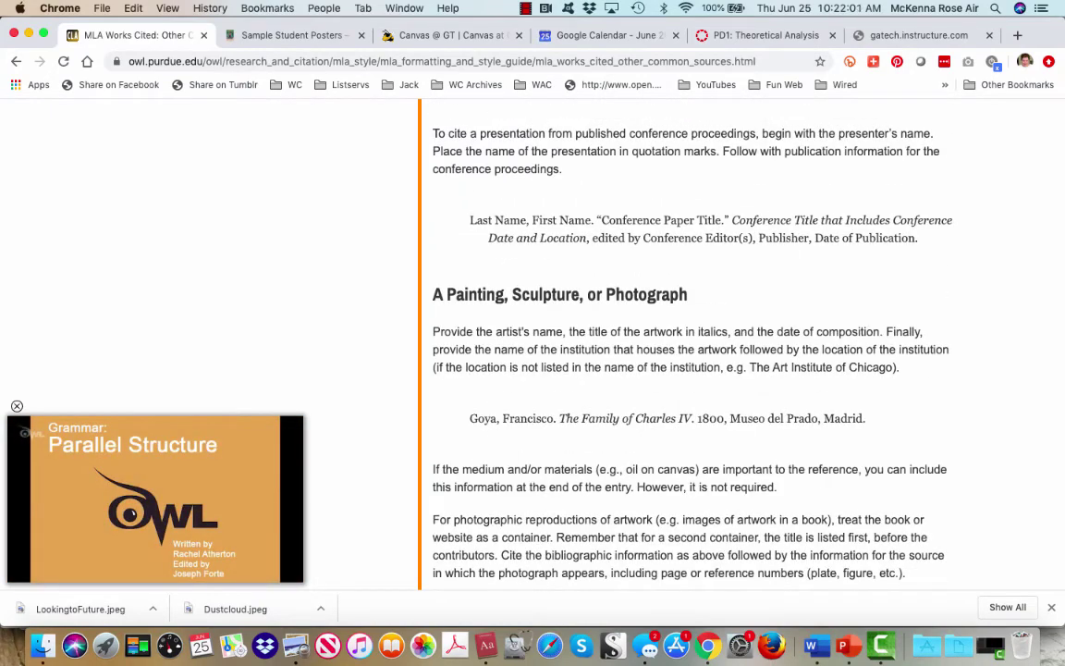
double_click(647, 294)
scroll(648, 294, "down", 12)
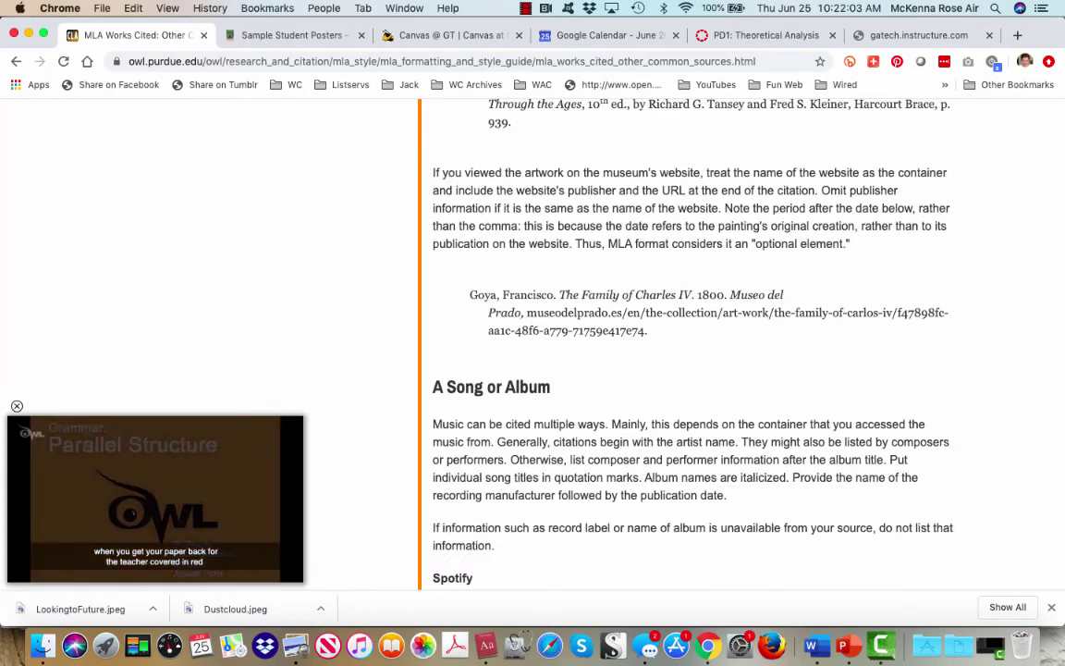
scroll(685, 370, "down", 12)
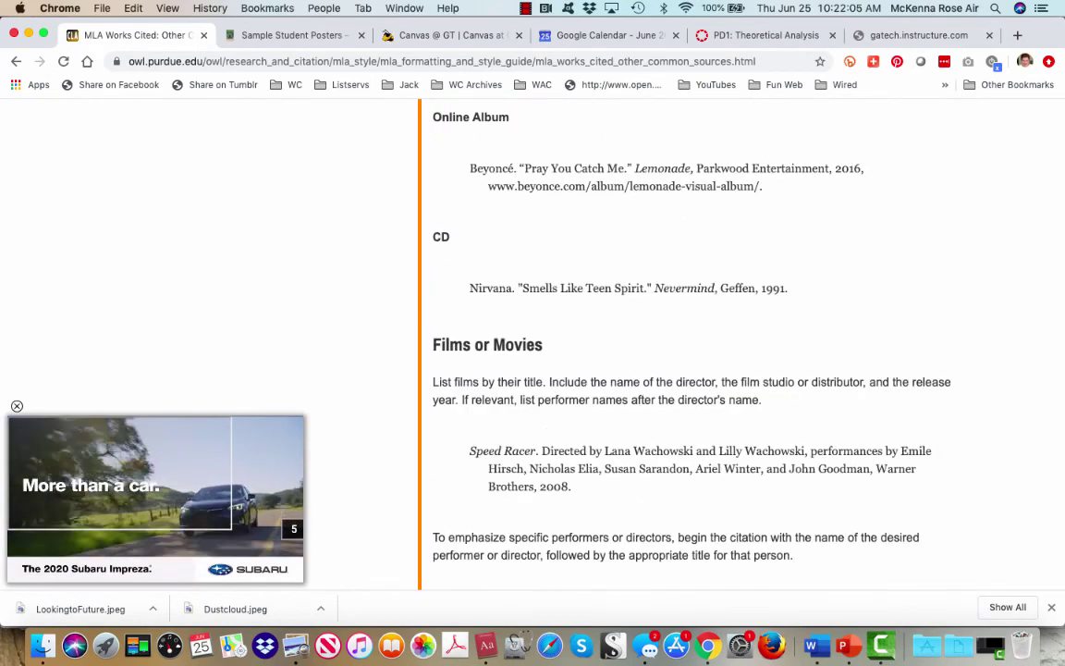
Highlight the "Films or Movies" and "Television Shows" headings and look through the television citation formats up to the Netflix, Hulu, Google Play section.
left_click_drag(546, 345, 431, 345)
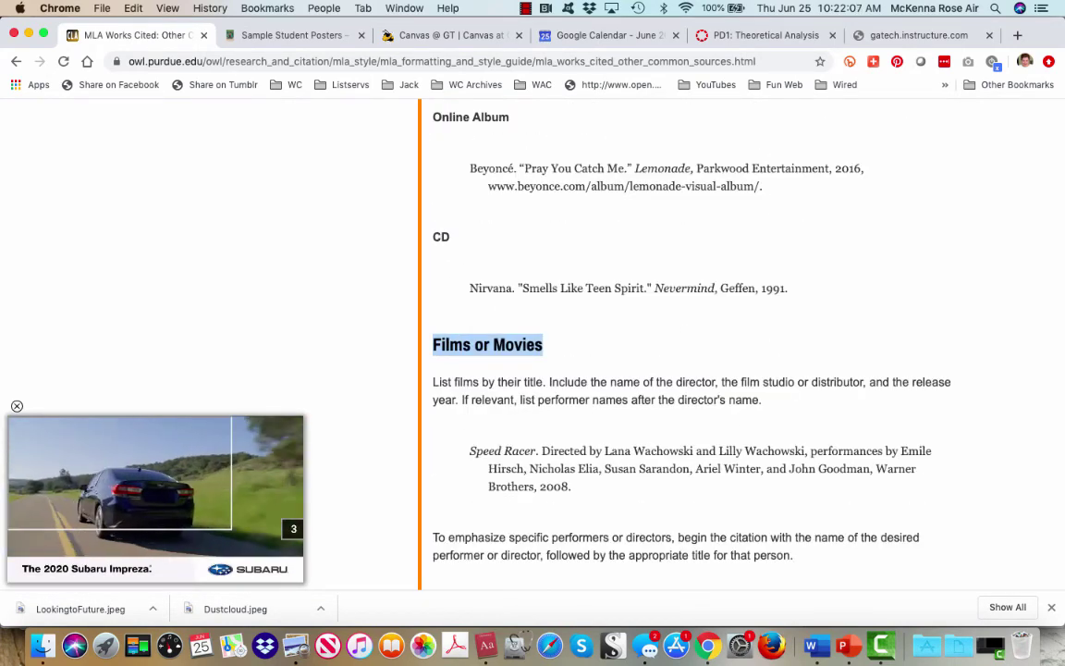
scroll(431, 345, "down", 3)
scroll(684, 344, "down", 4)
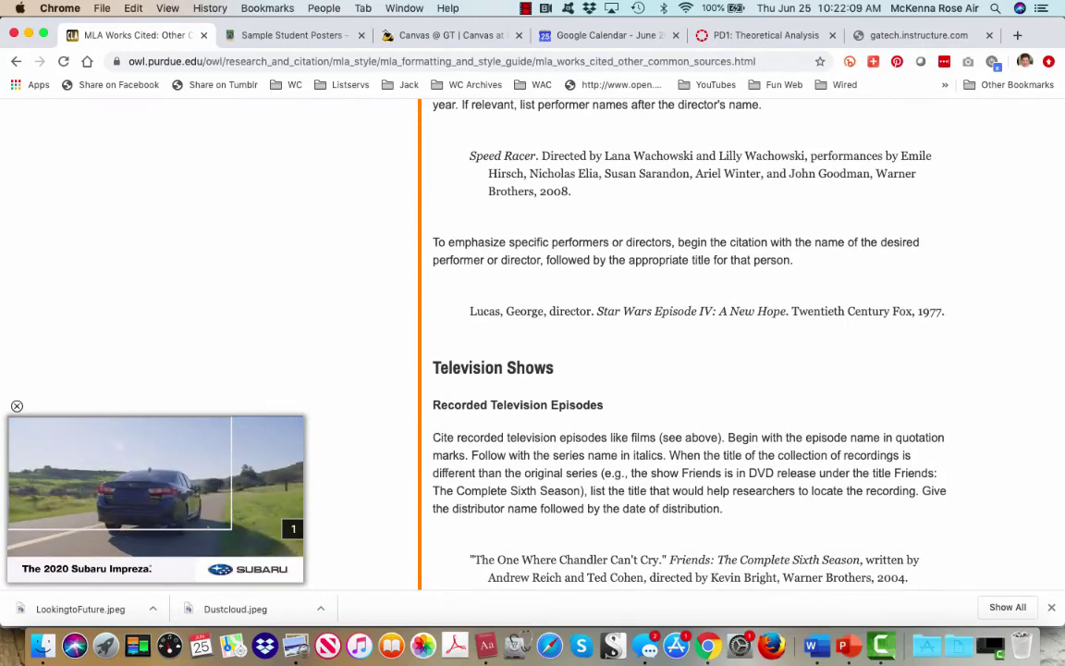
triple_click(493, 368)
scroll(685, 370, "down", 14)
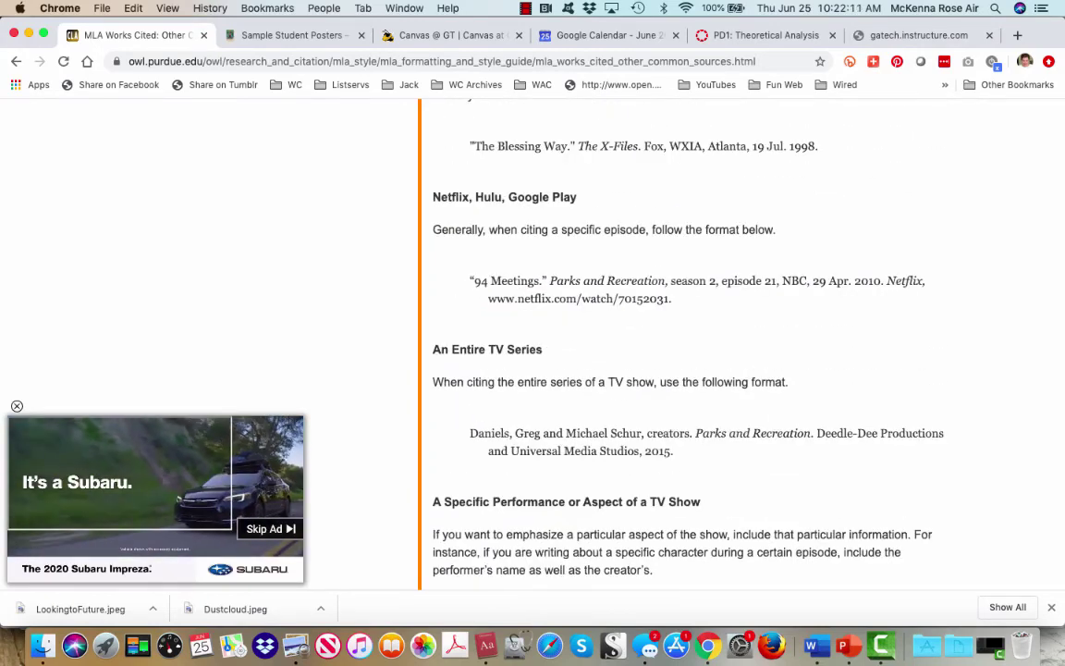
scroll(685, 370, "up", 6)
scroll(685, 370, "down", 3)
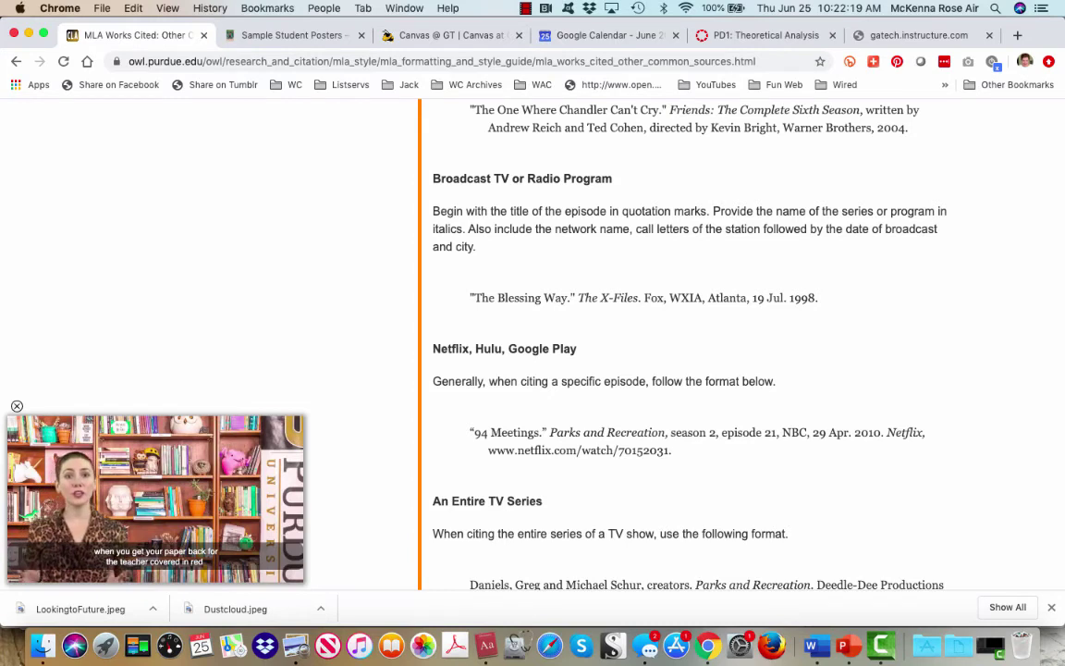
Highlight the episode title "94 Meetings," the series title Parks and Recreation, and "Netflix" in the streaming episode citation example.
left_click_drag(469, 432, 548, 433)
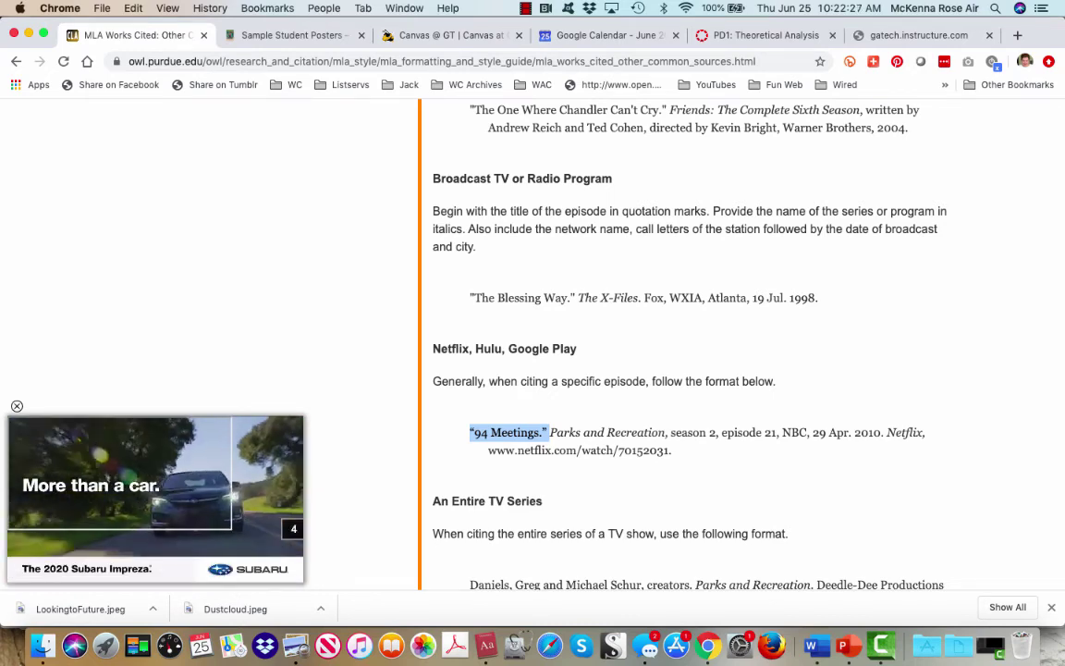
left_click_drag(551, 432, 653, 432)
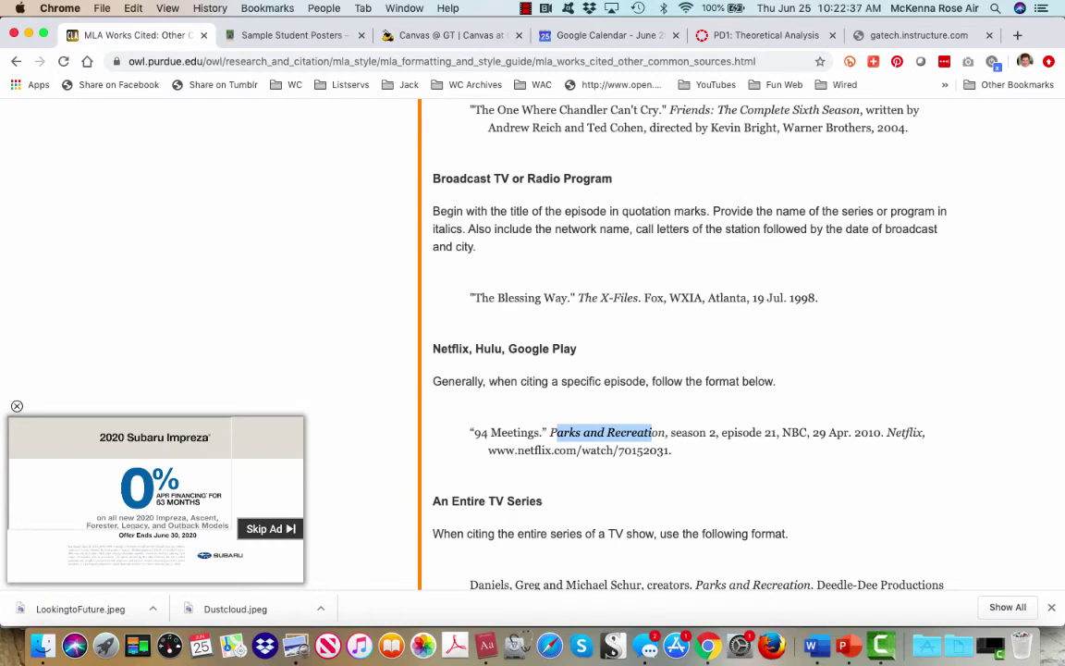
left_click_drag(925, 433, 886, 433)
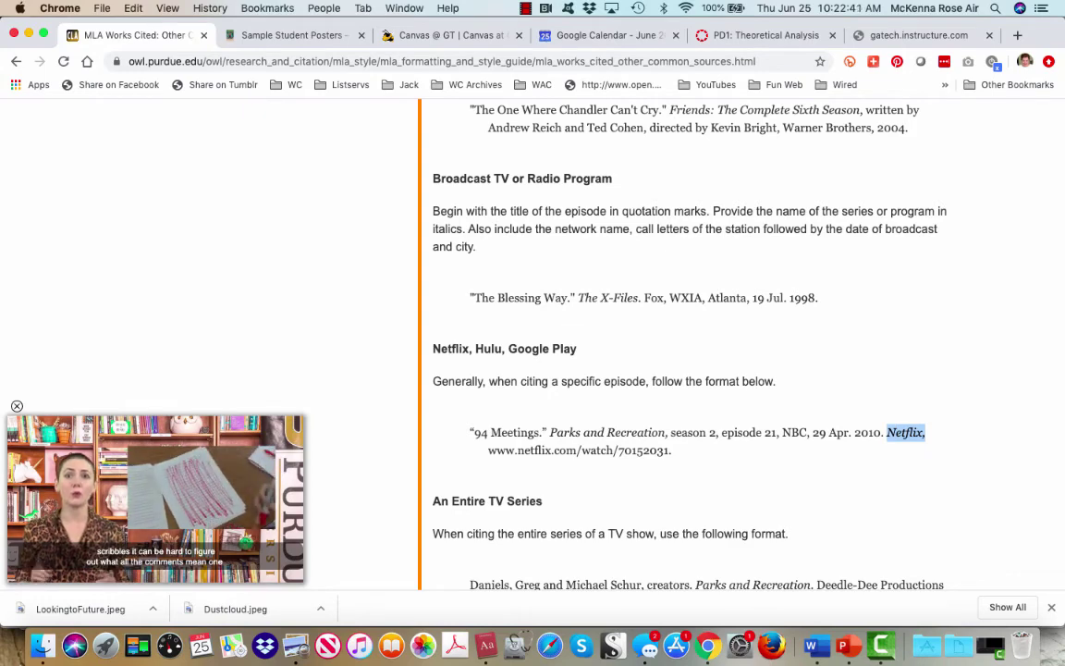
left_click(907, 433)
Look through the remaining citation formats, including podcasts, spoken-word albums and digital files, to the end of the MLA page.
scroll(681, 343, "down", 1)
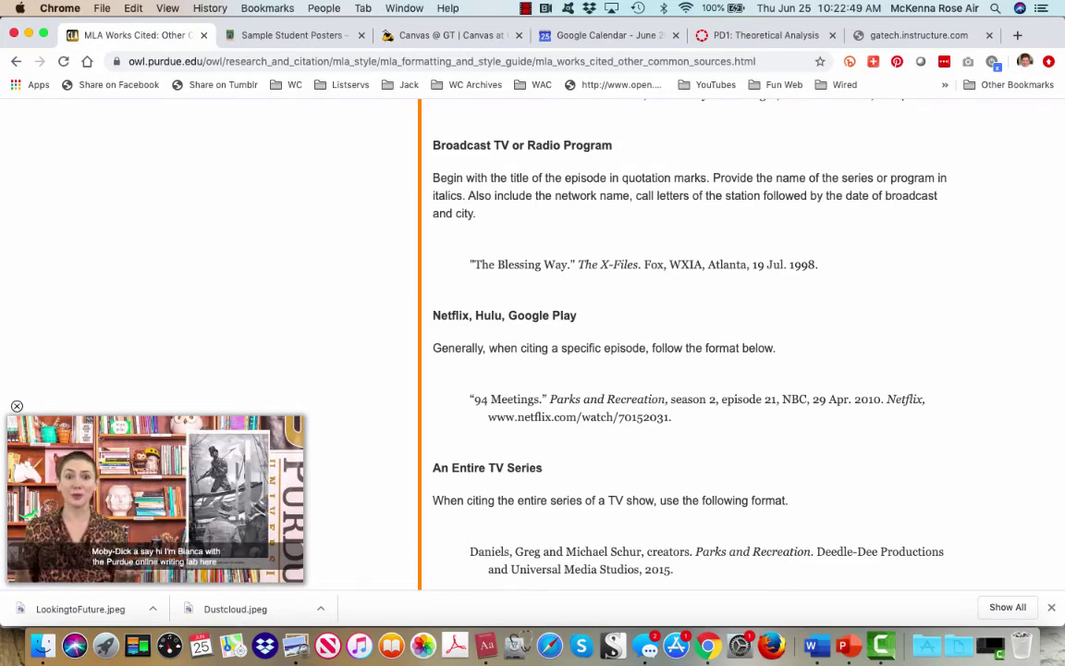
scroll(681, 342, "down", 8)
scroll(681, 342, "down", 15)
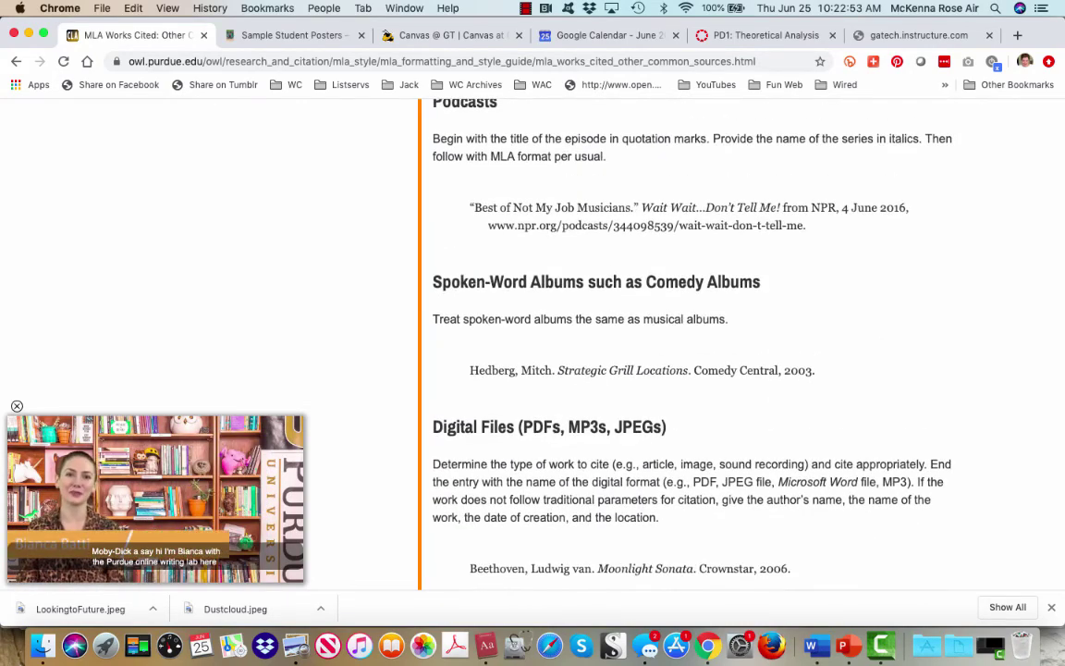
scroll(682, 342, "down", 15)
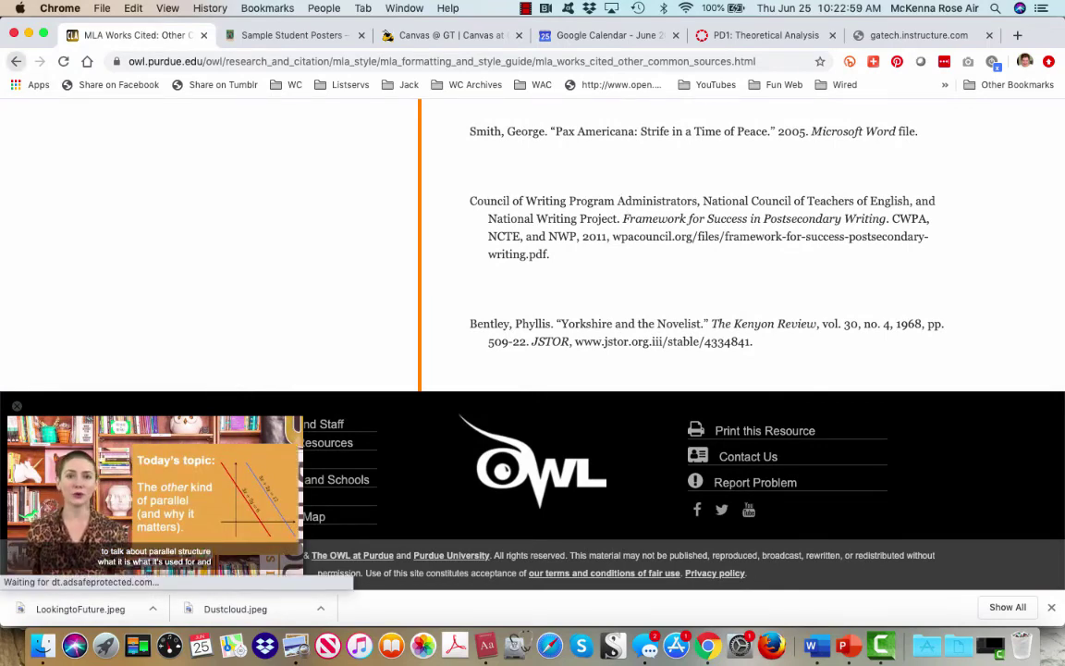
Go back to the course page, open "Citing Images from a database" and review its MLA image citation examples down to the Flickr entries.
key("super+bracketleft")
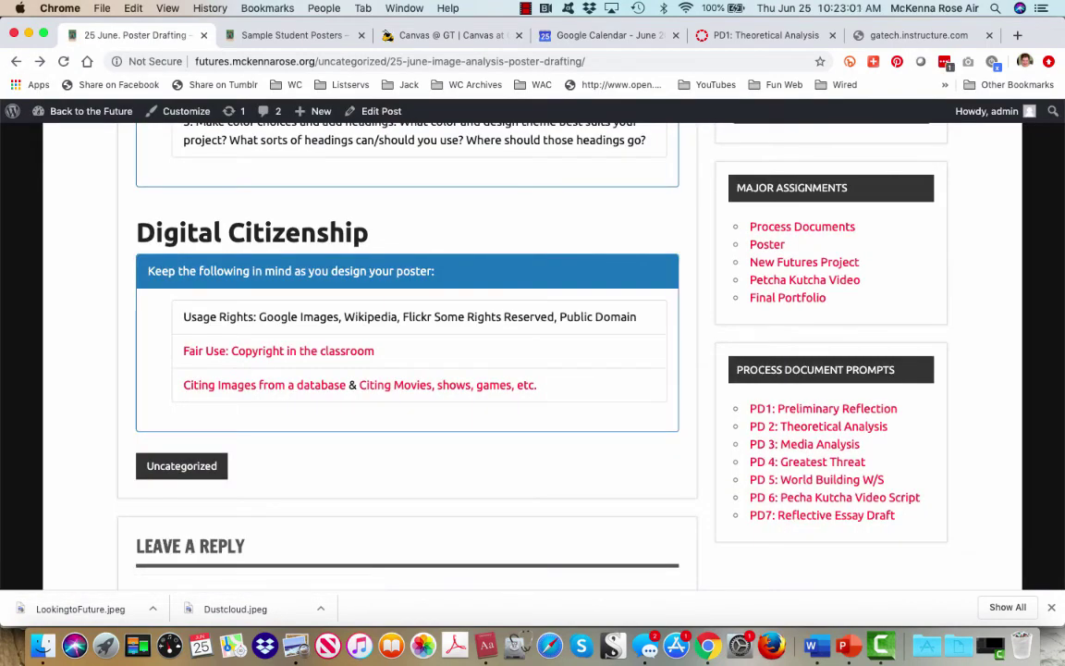
left_click(264, 385)
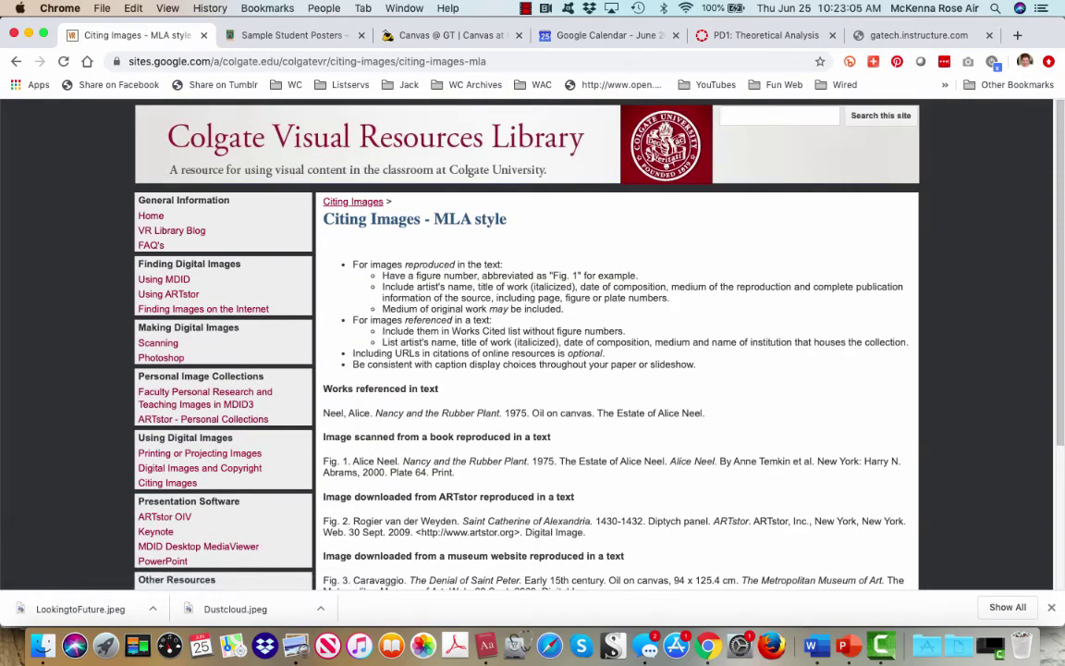
scroll(527, 342, "down", 5)
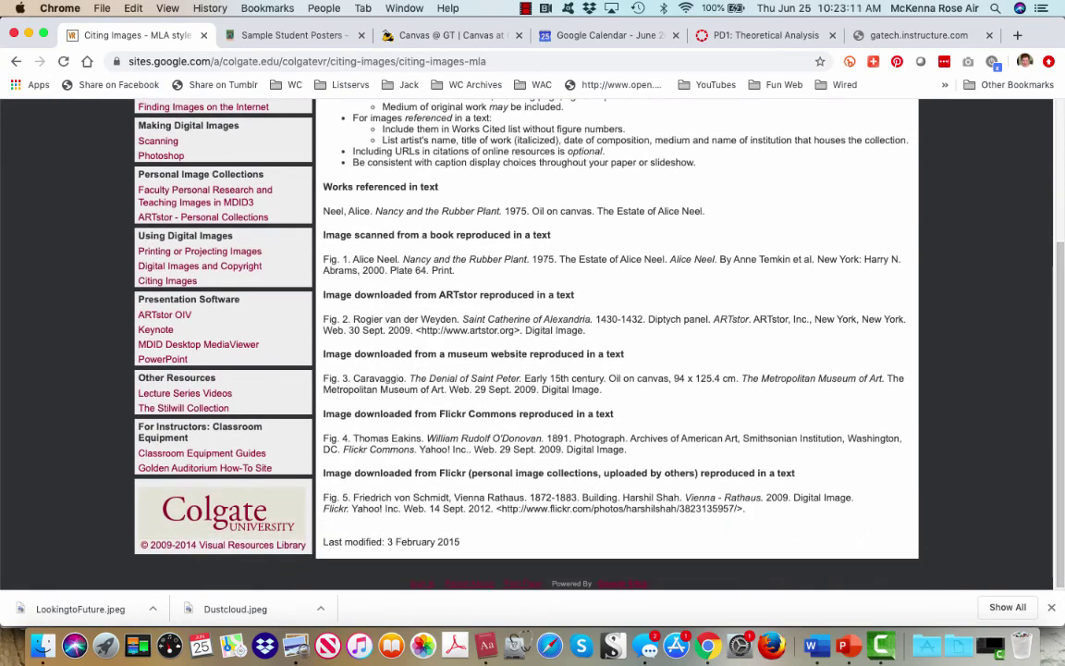
scroll(617, 342, "down", 1)
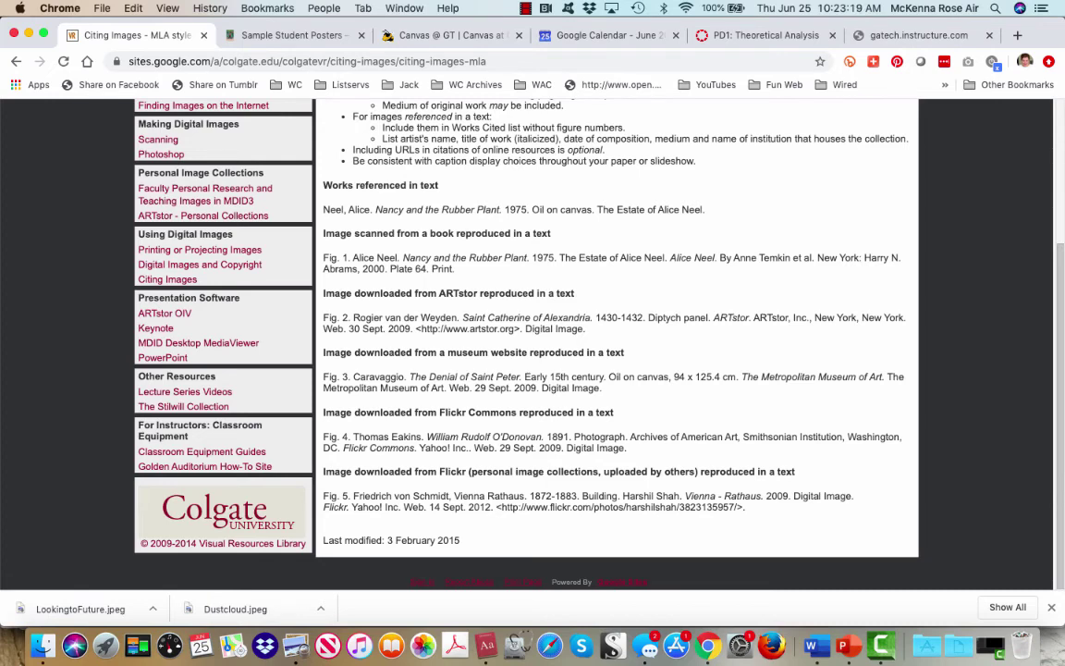
Compare the image citation guidelines with the sample Ixtoc Oil Spill citation in Word, and select the whole sample citation.
key("super+Tab")
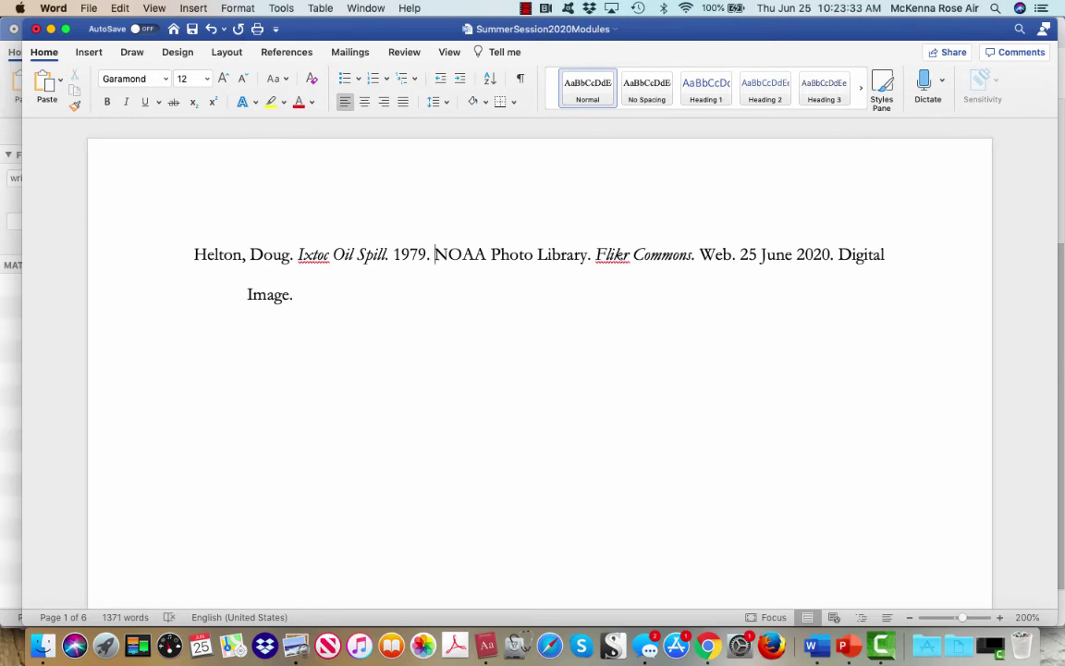
key("super+Tab")
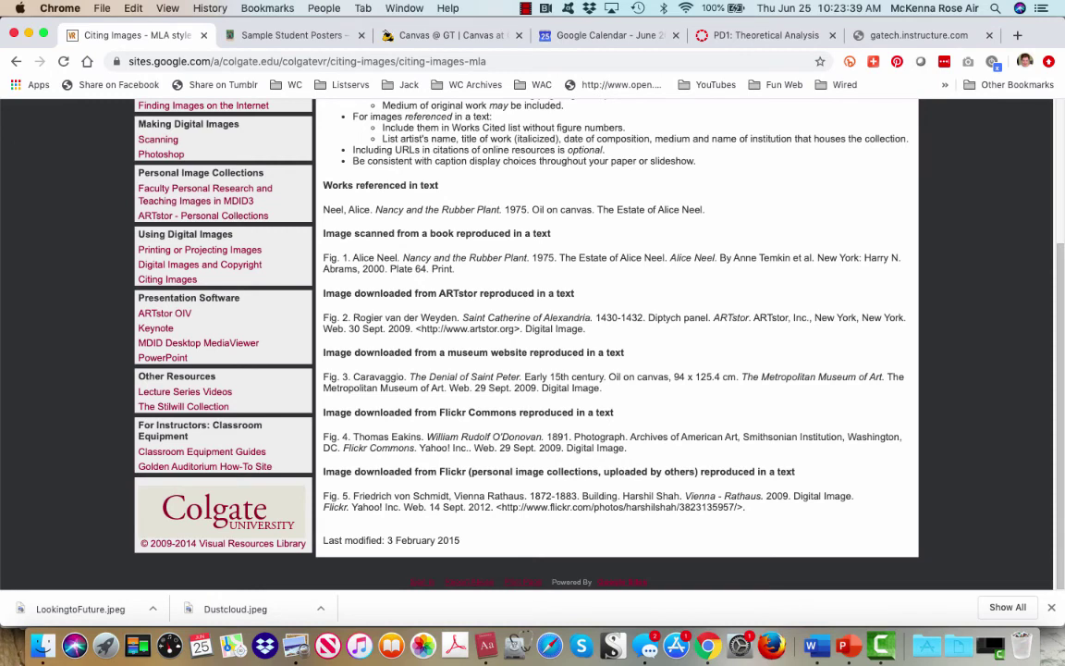
key("super+Tab")
left_click(167, 255)
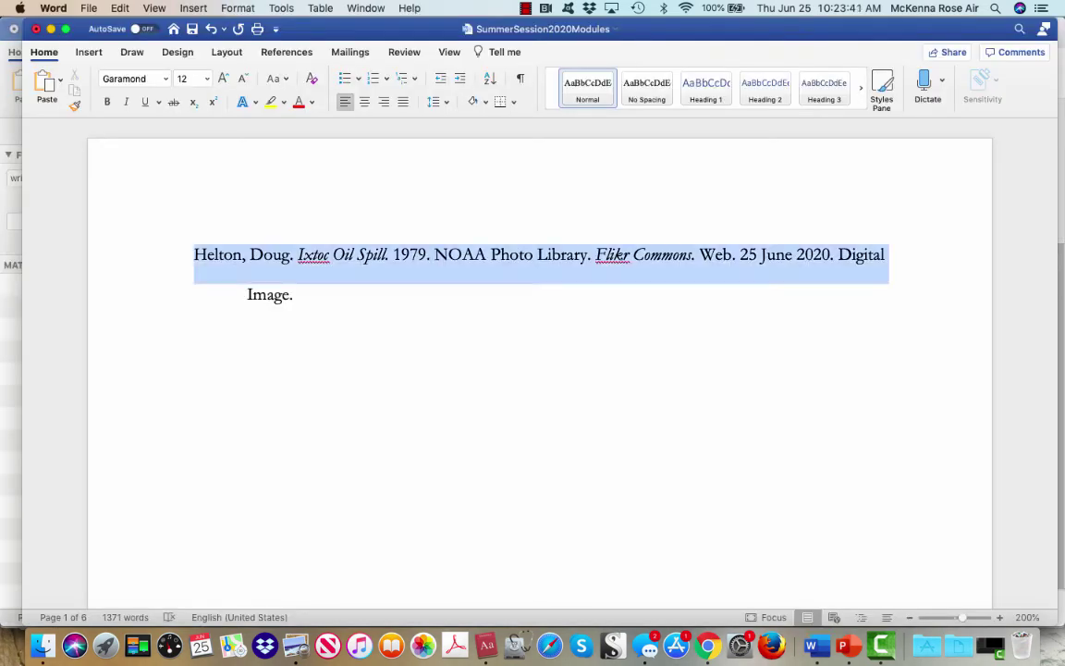
left_click(316, 255)
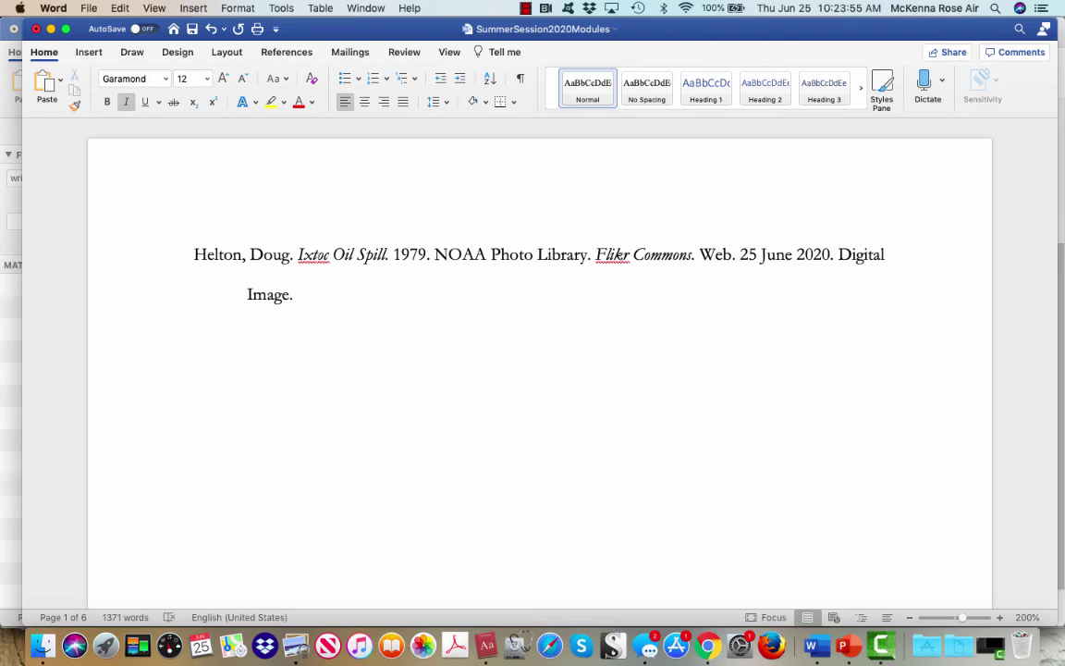
triple_click(322, 255)
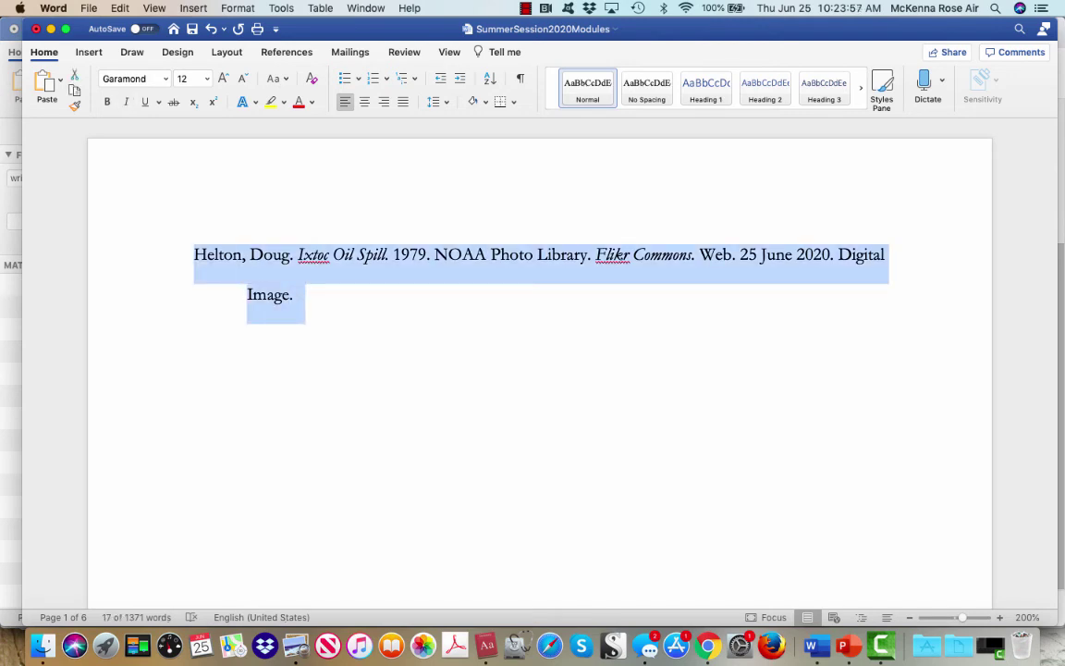
key("super+Tab")
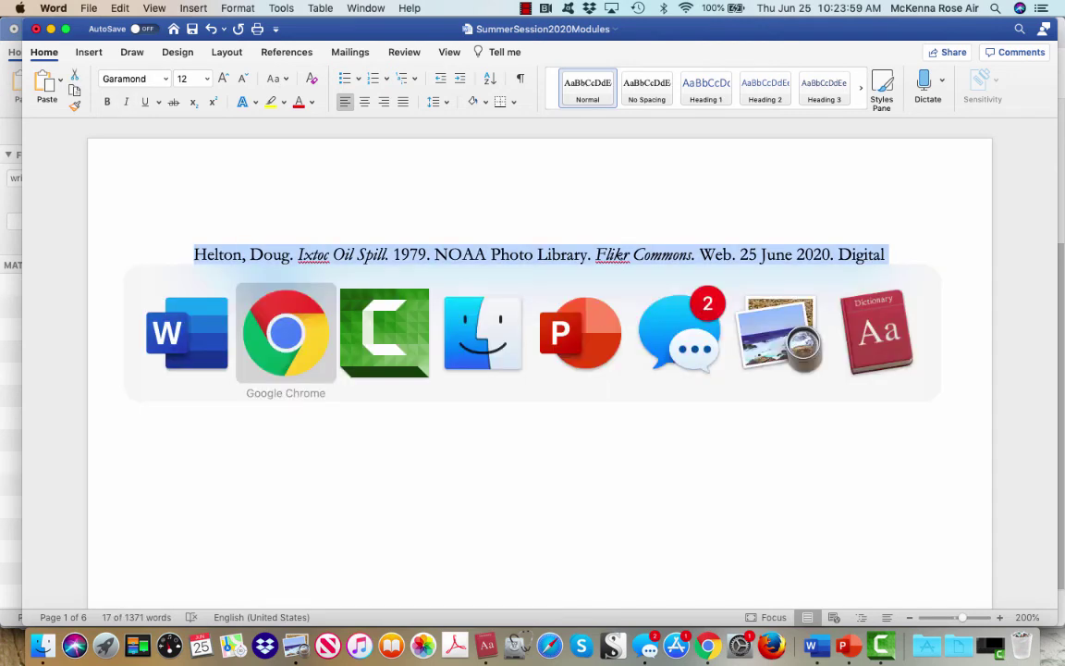
key("super+Tab")
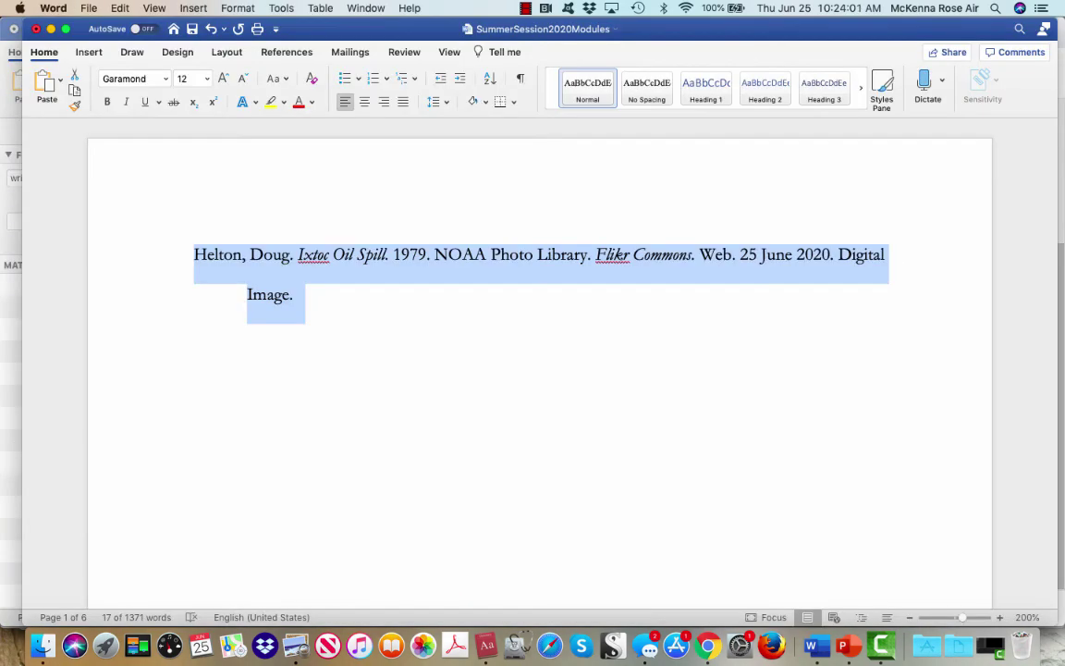
Return to the course page in Chrome, highlight the "Digital Citizenship" heading, and switch back to Word.
key("super+Tab")
left_click(16, 61)
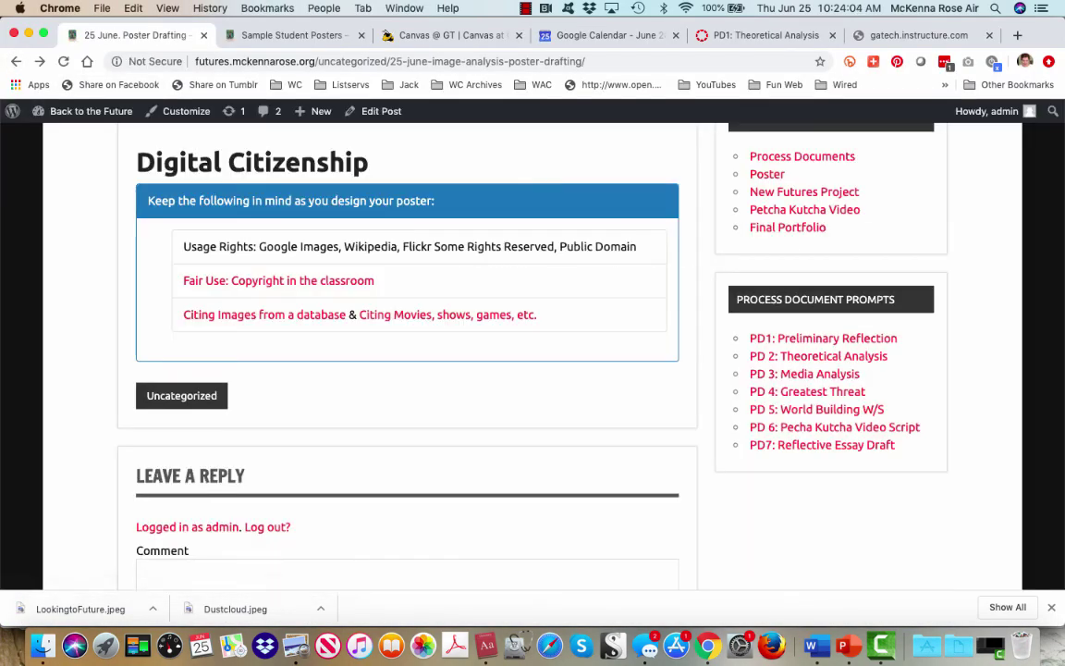
triple_click(251, 162)
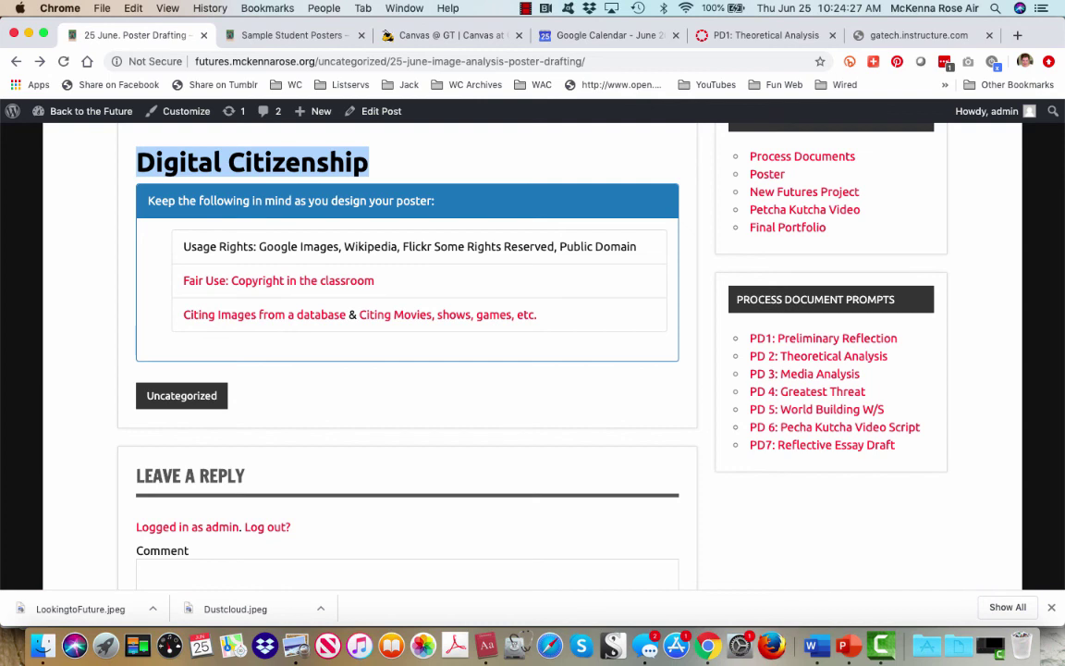
key("super+Tab")
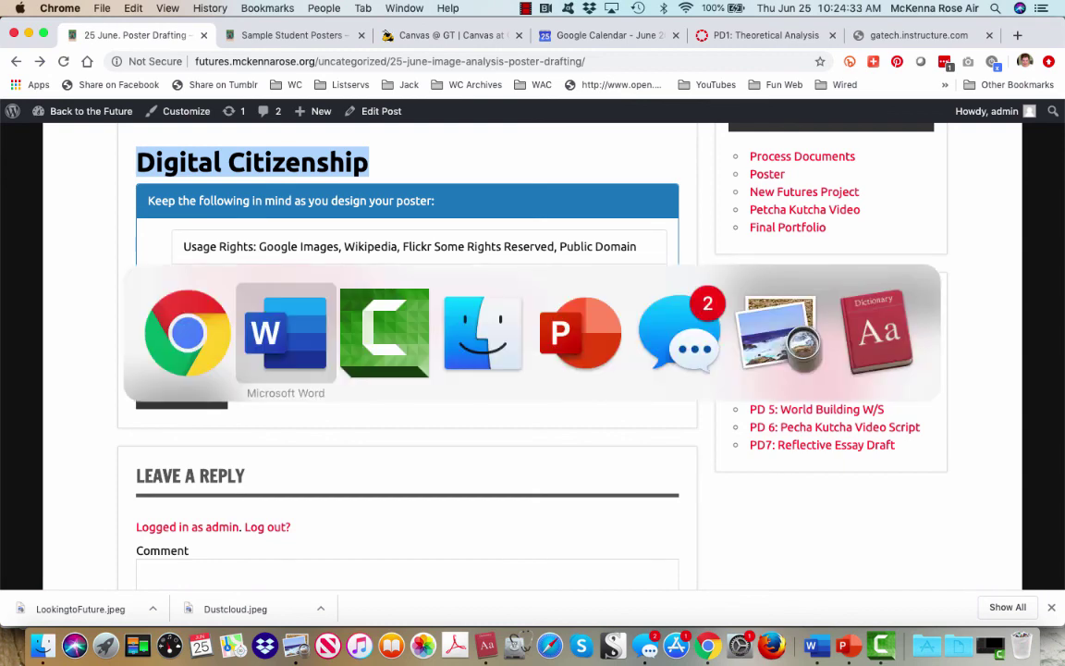